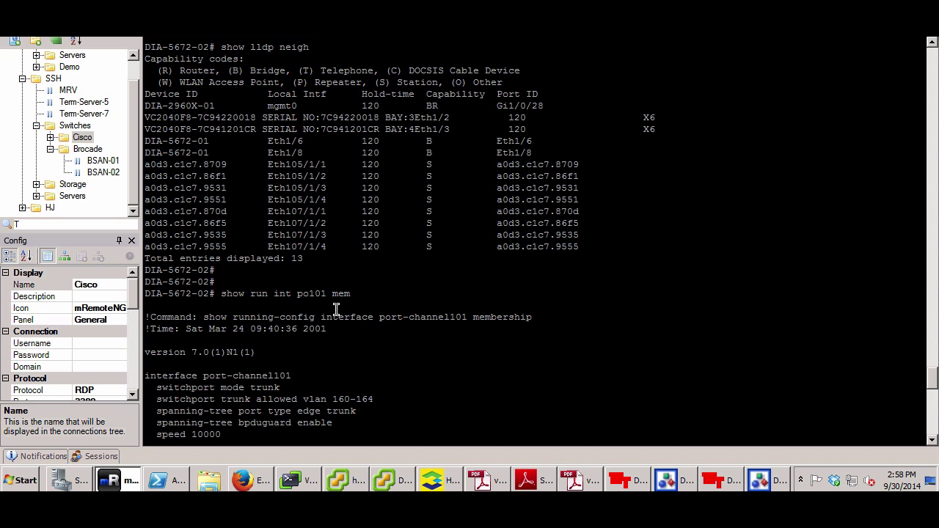
Highlight po101 in the port-channel101 membership output, then return to the HP OneView browser
left_click_drag(332, 295, 300, 295)
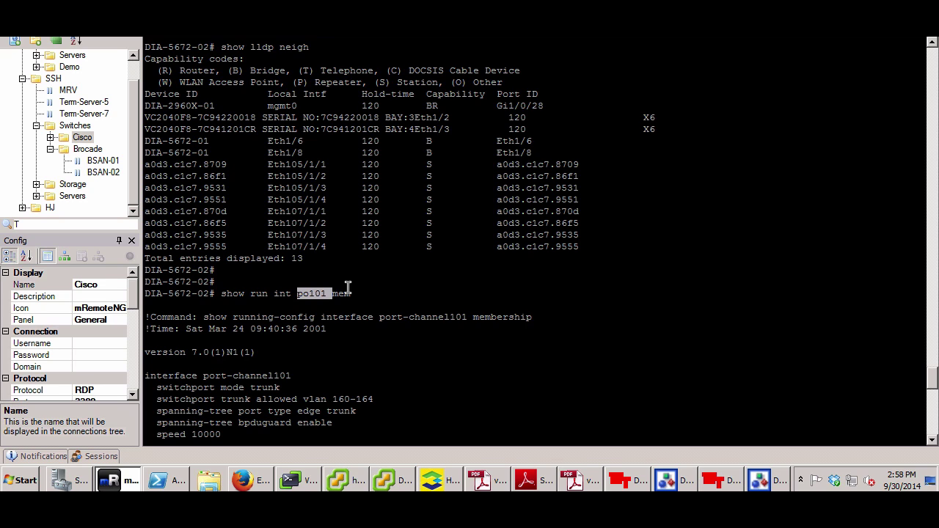
left_click(332, 292)
double_click(311, 294)
left_click(400, 292)
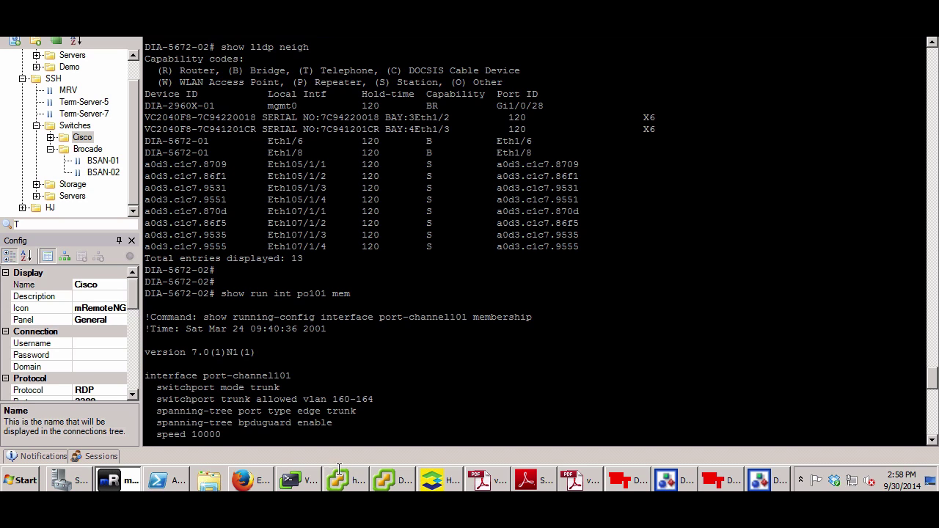
left_click(250, 481)
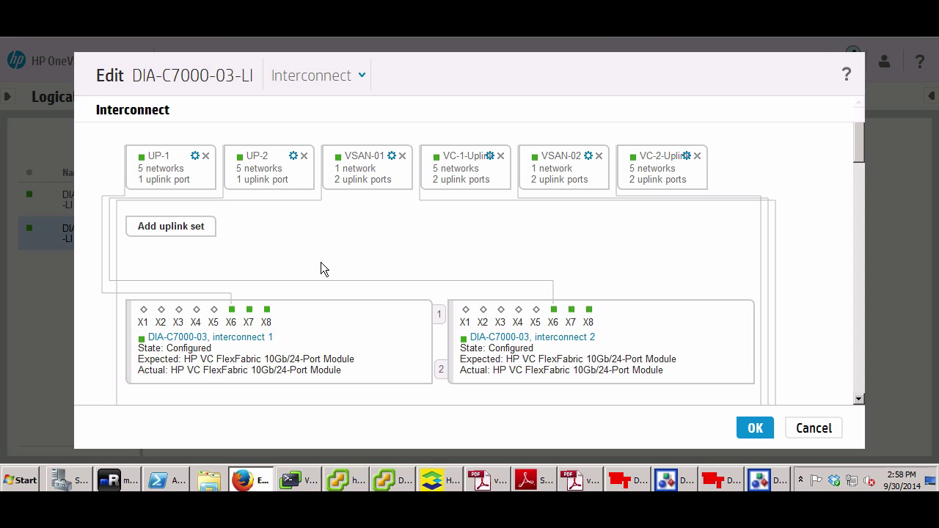
Cancel the DIA-C7000-03-LI edit and select DIA-C7000-03, interconnect 3 from Interconnects
left_click(825, 434)
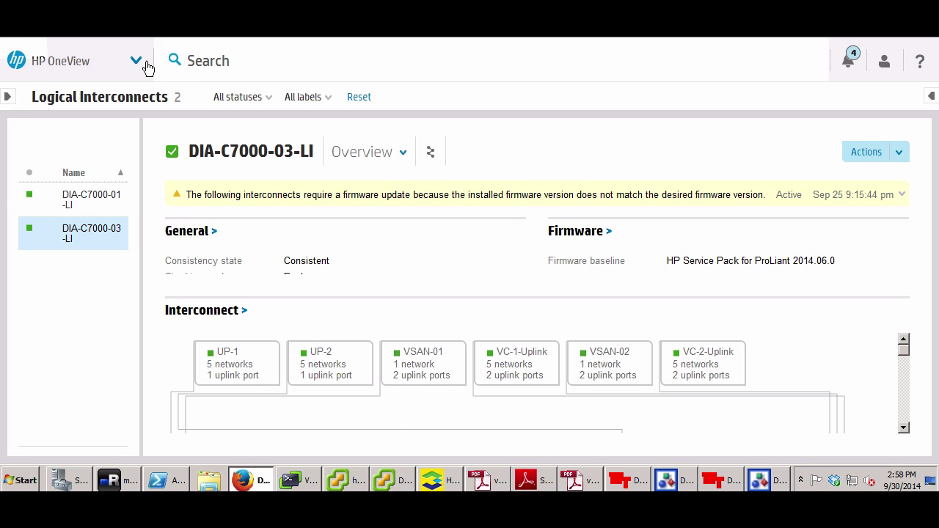
left_click(138, 62)
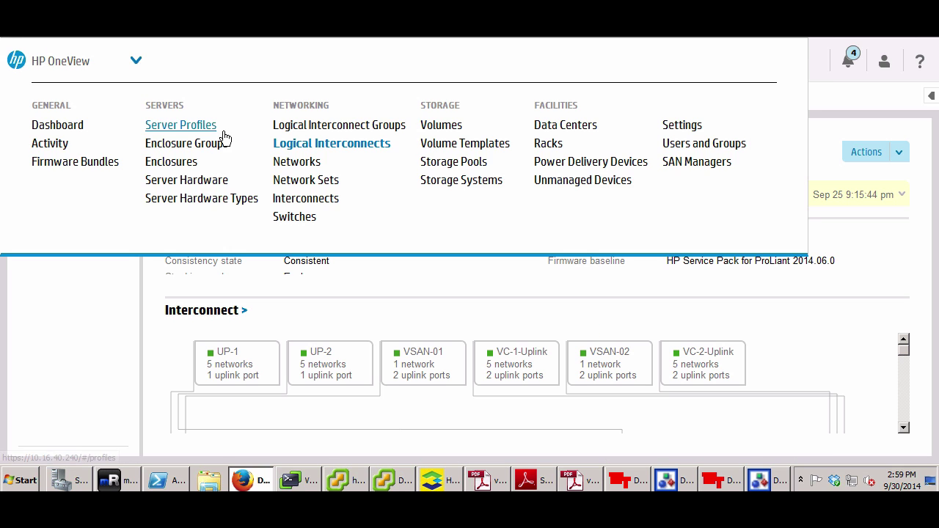
left_click(295, 198)
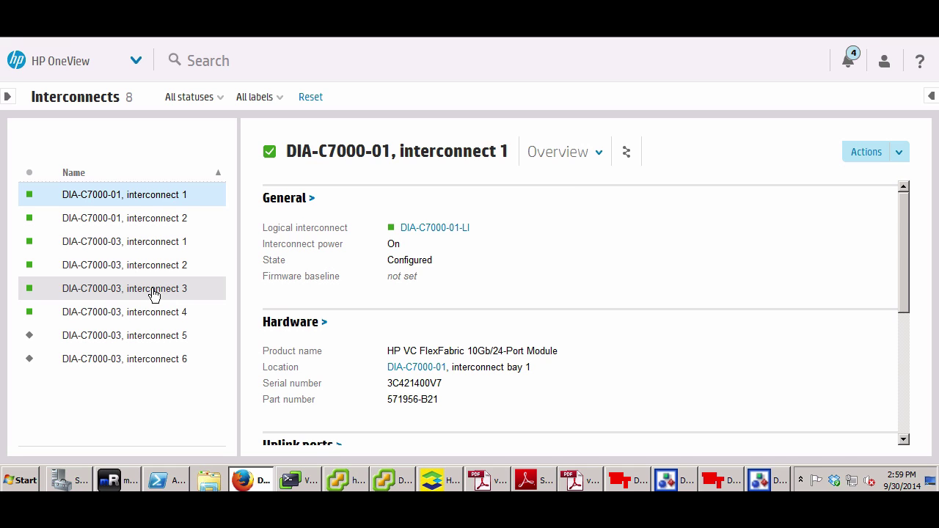
left_click(154, 292)
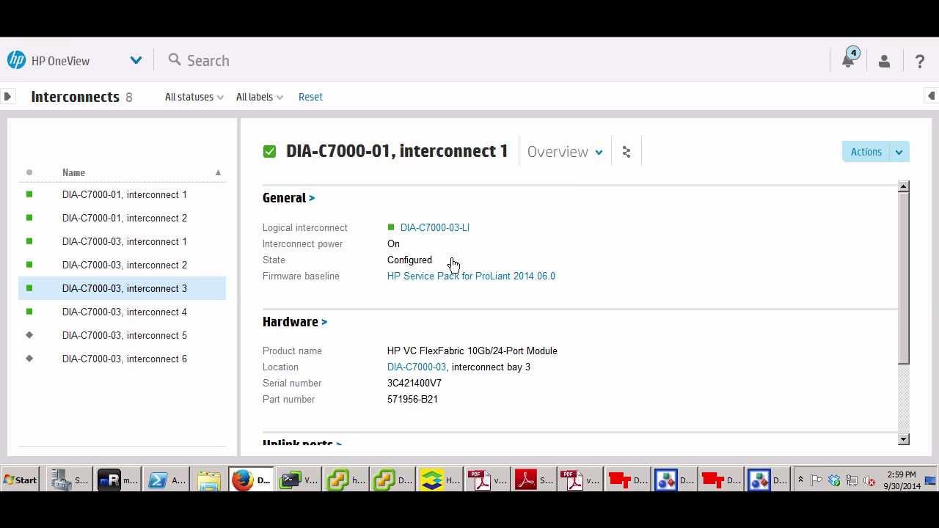
Jump to interconnect 3's General section and scroll down to the Uplink ports table
left_click(595, 163)
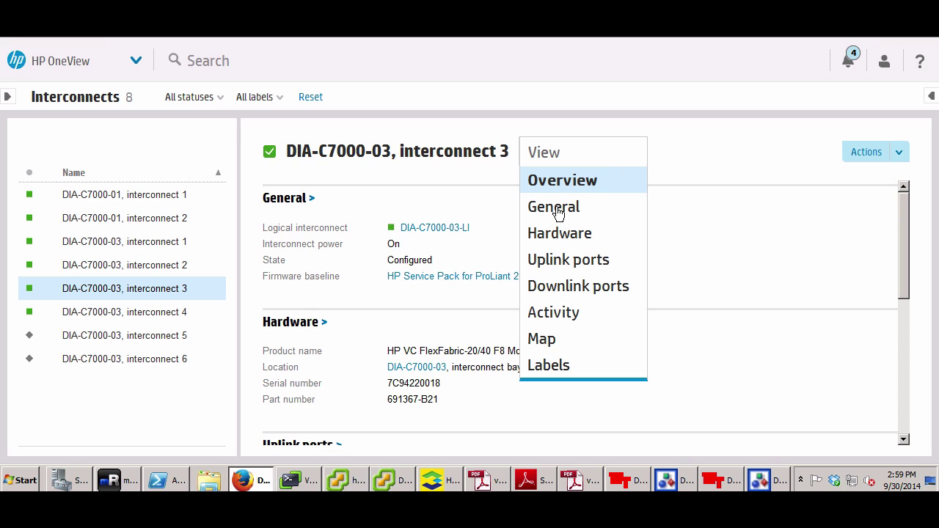
left_click(558, 210)
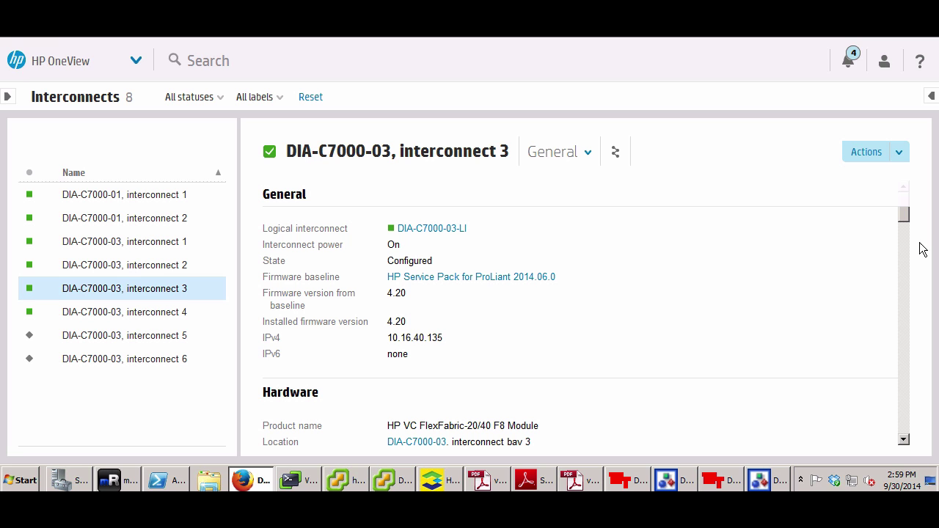
scroll(909, 240, "down", 2)
scroll(908, 240, "down", 4)
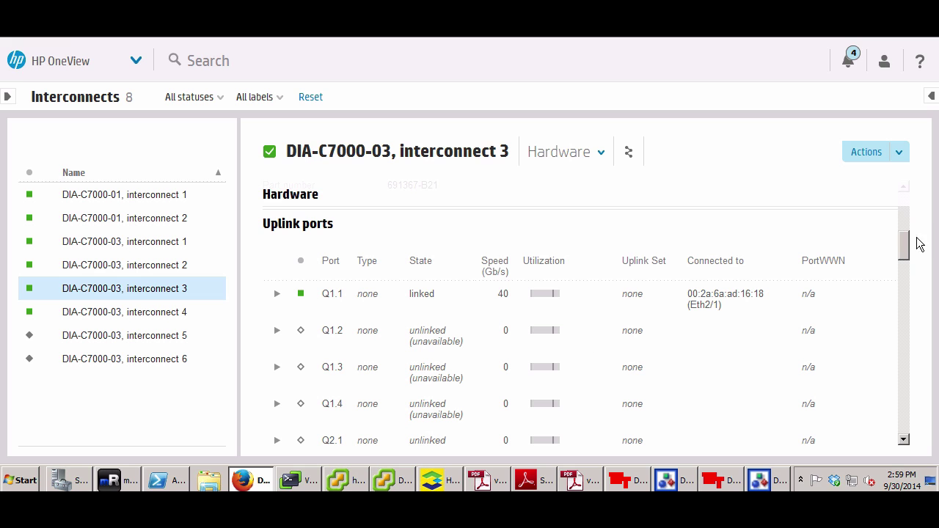
scroll(908, 264, "down", 2)
left_click_drag(907, 271, 905, 338)
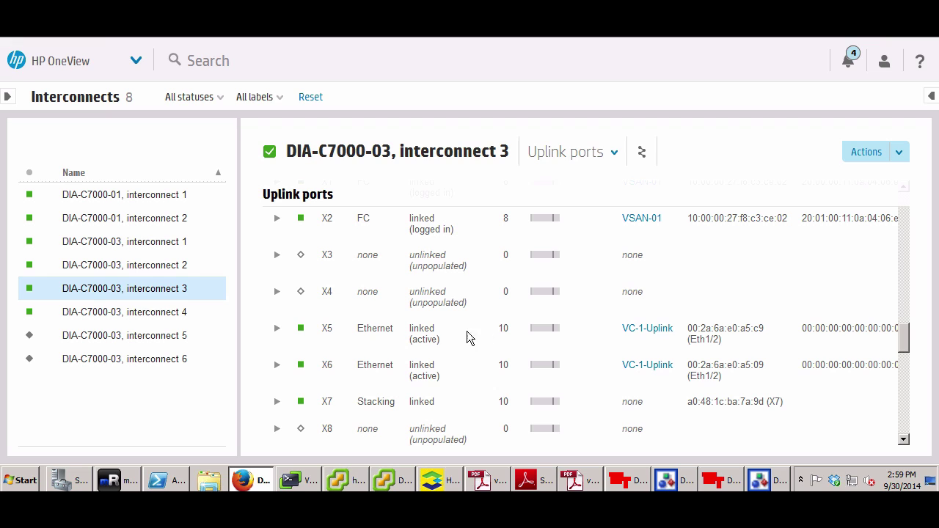
Expand port X5 and its Connector details, showing an SFP-SR connector
left_click(278, 330)
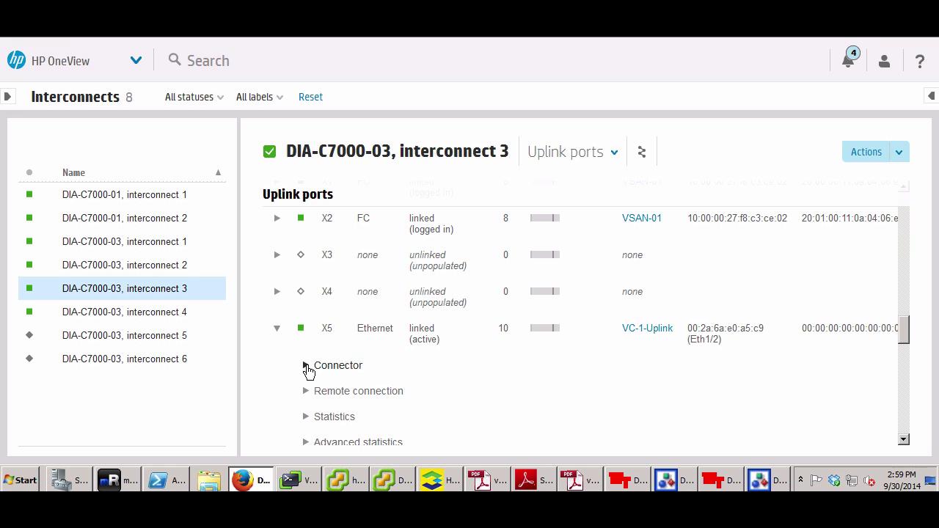
left_click(306, 365)
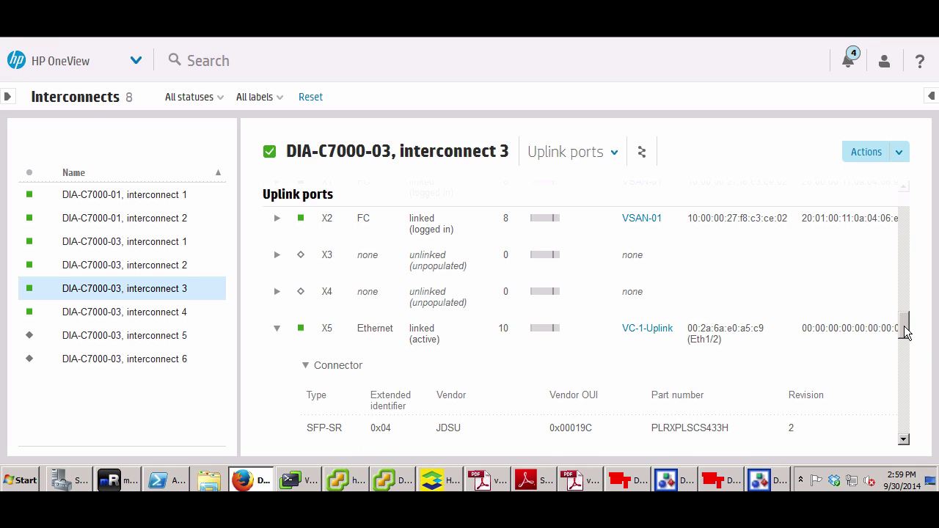
scroll(905, 327, "down", 3)
Review X5's remote connection to DIA-5672-01 Eth1/2, then expand port X6
left_click(306, 323)
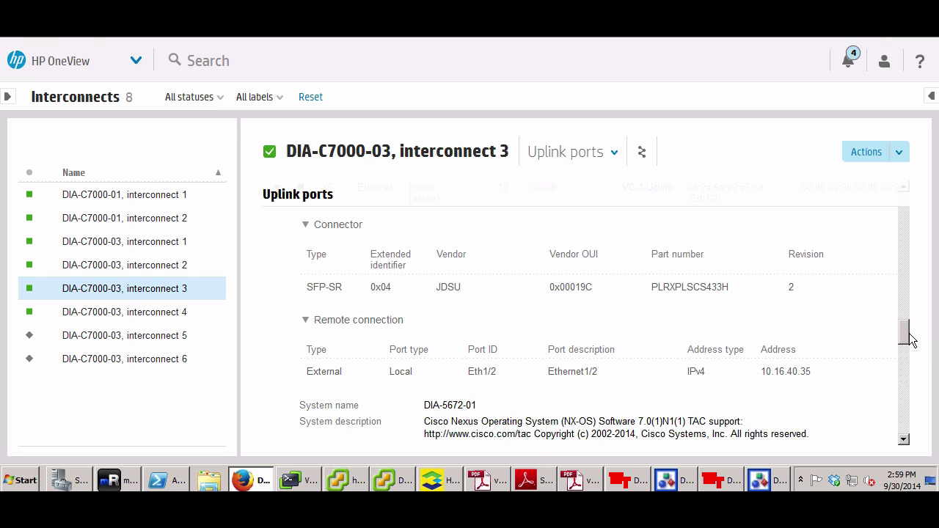
scroll(906, 342, "down", 1)
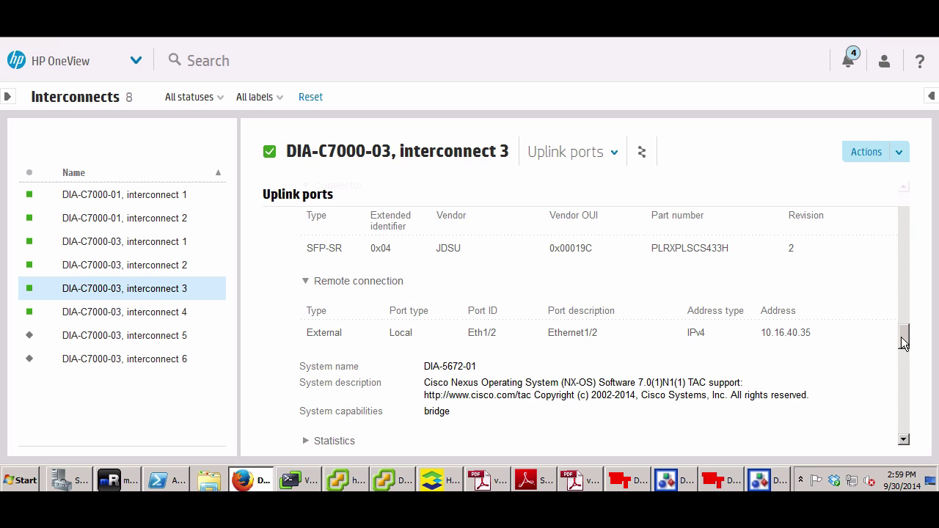
scroll(904, 334, "up", 1)
scroll(903, 334, "up", 3)
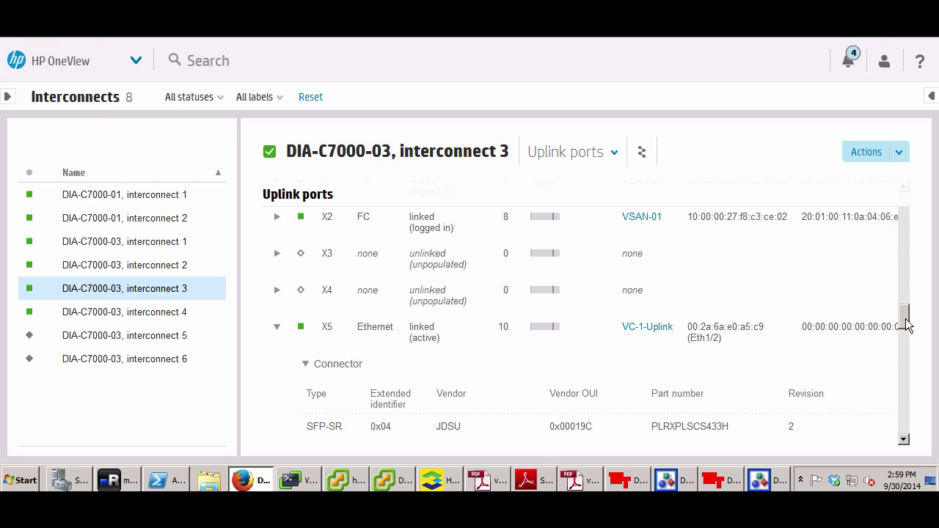
scroll(907, 326, "down", 1)
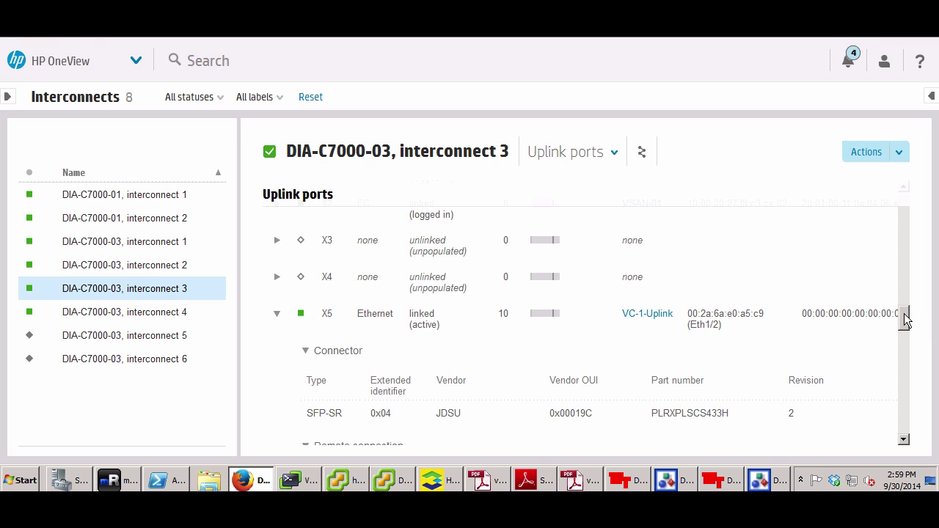
left_click_drag(905, 320, 905, 323)
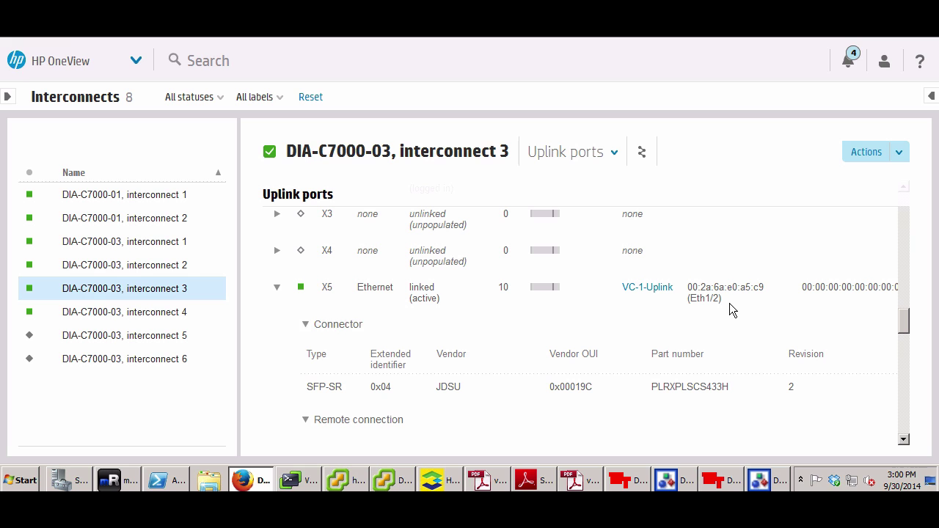
left_click_drag(905, 325, 905, 361)
left_click(276, 302)
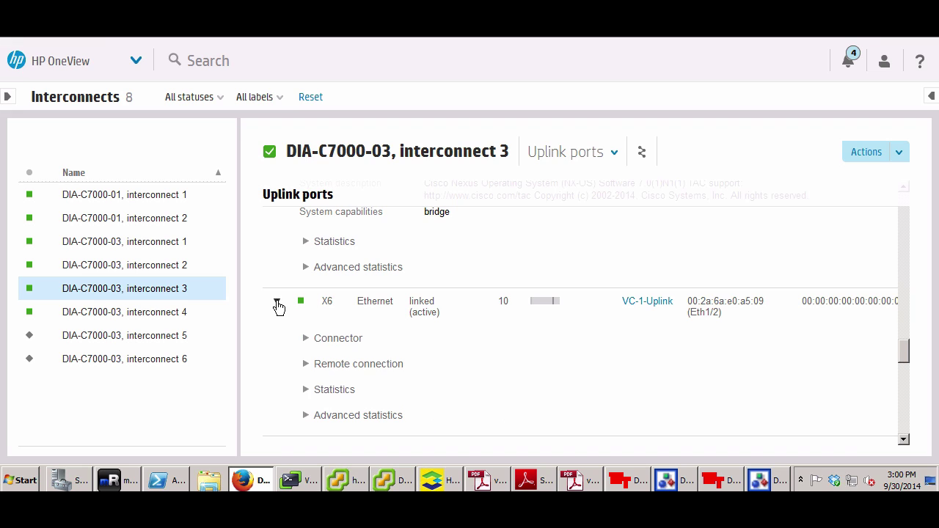
Expand X6's remote connection showing DIA-5672-02 Eth1/2 at 10.16.40.36, then scroll back up
left_click(307, 364)
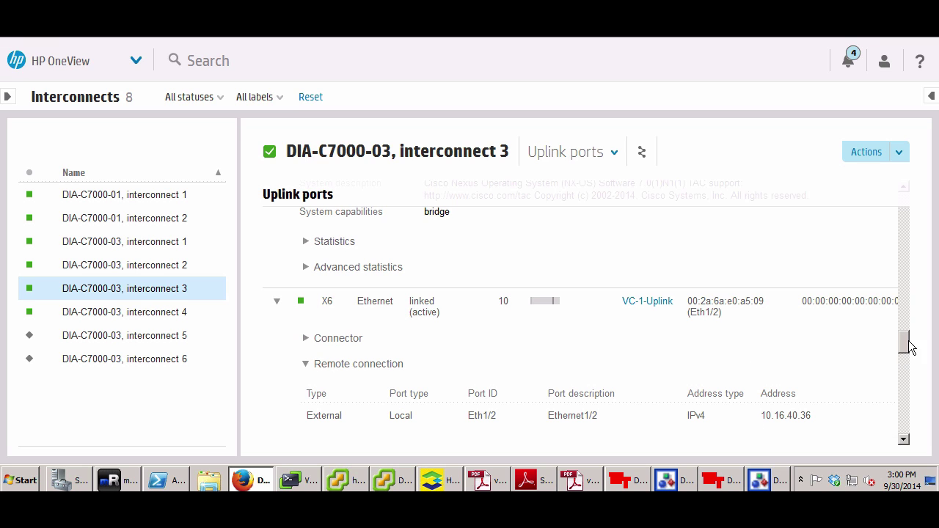
left_click_drag(907, 342, 906, 345)
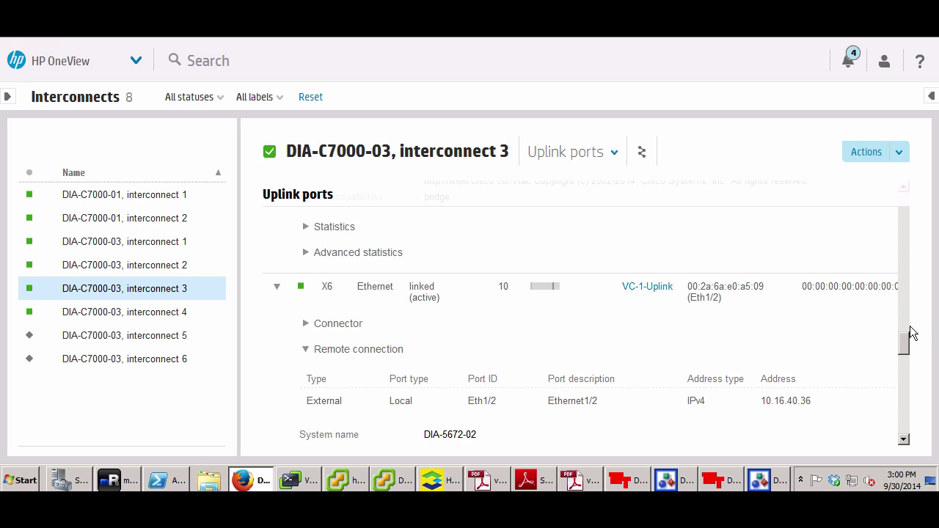
scroll(905, 320, "up", 3)
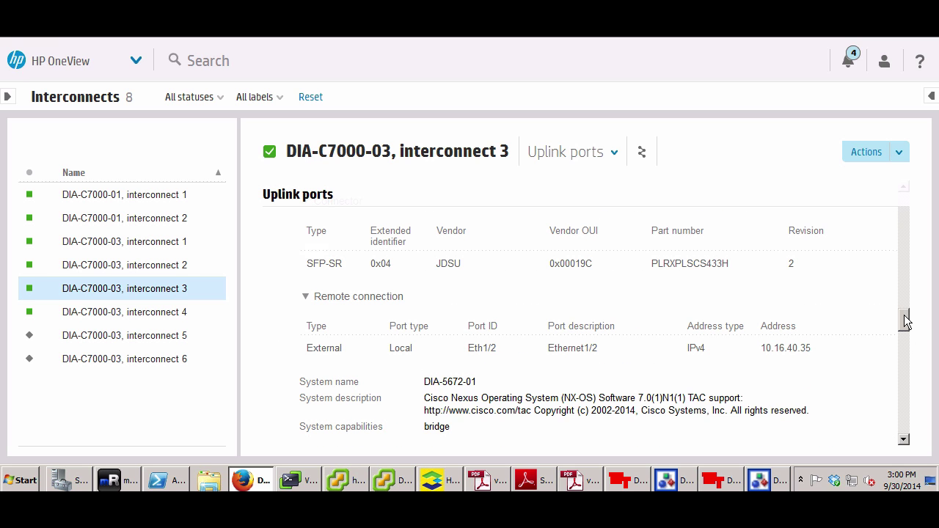
scroll(905, 320, "up", 2)
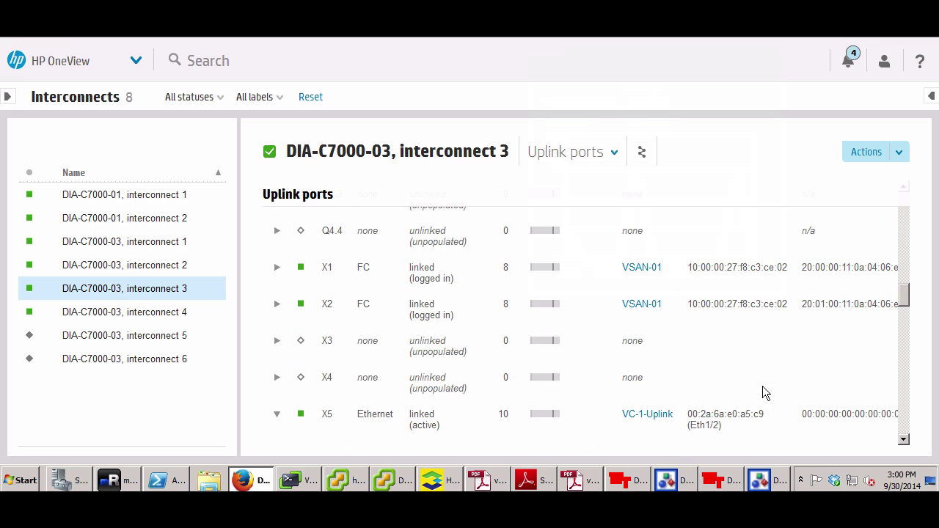
Highlight port X1's WWN 10:00:00:27:f8:c3:ce:02, then switch to mRemoteNG and pick BSAN-01
left_click_drag(789, 266, 691, 269)
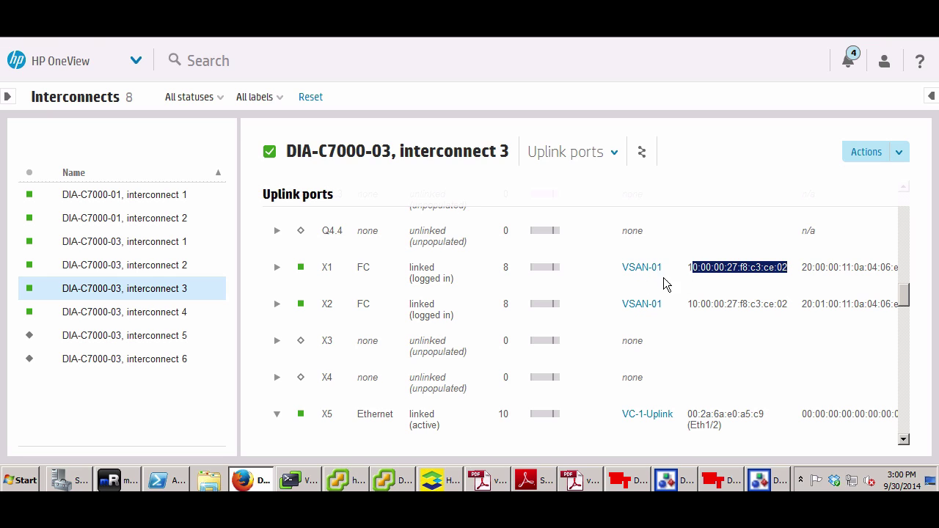
left_click(785, 303)
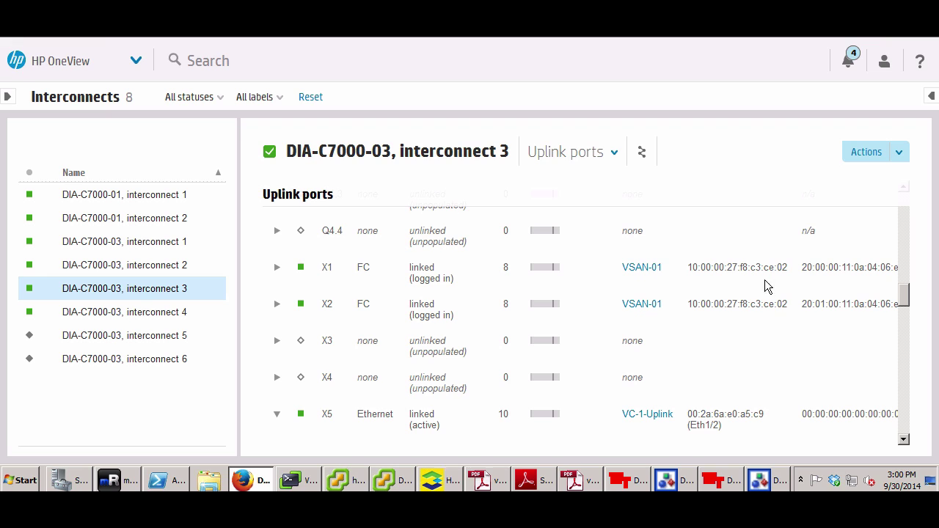
left_click(118, 480)
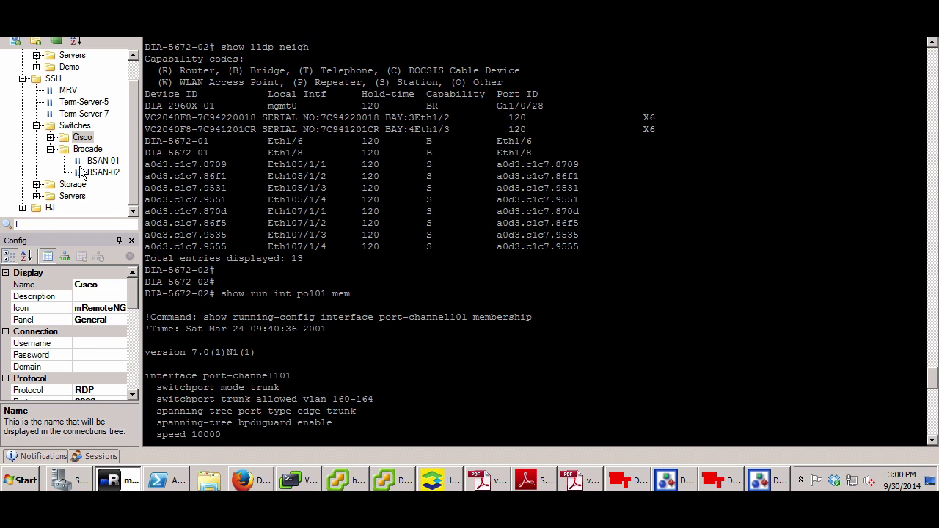
left_click(102, 162)
Open an SSH session to BSAN-01 and run switchshow
double_click(101, 162)
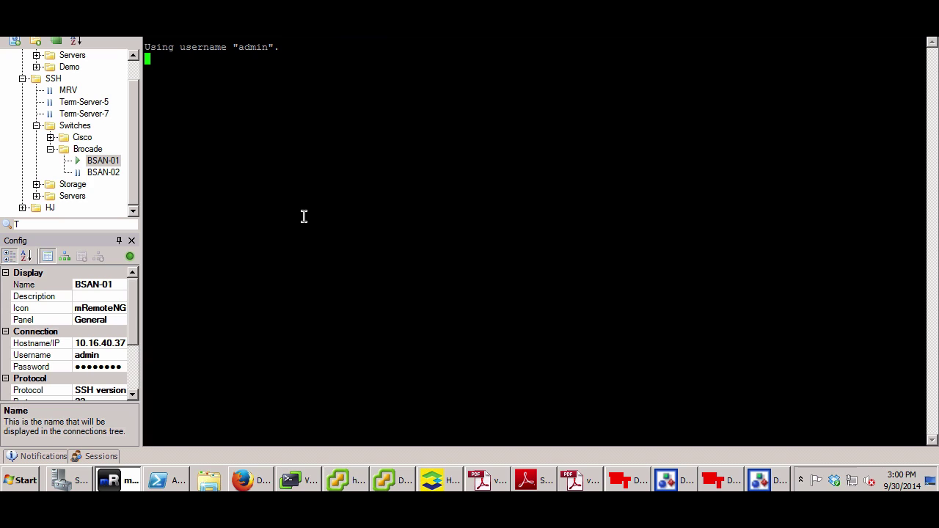
type("s")
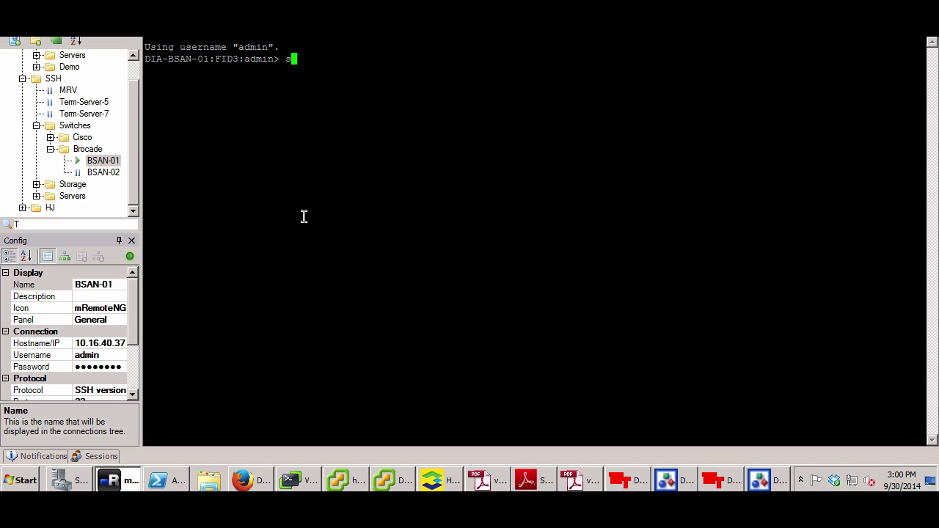
type("witchos")
key("BackSpace")
type("w")
key("BackSpace")
key("BackSpace")
key("BackSpace")
key("BackSpace")
type("hshow")
key("Return")
Highlight BSAN-01's switch WWN ending ce:02, then return to HP OneView and select interconnect 4
scroll(295, 201, "up", 11)
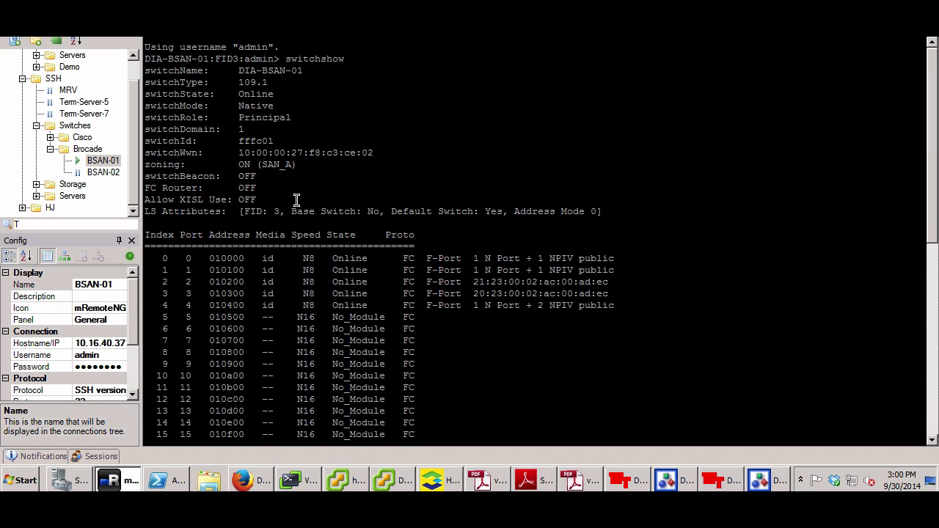
triple_click(267, 153)
left_click(367, 153)
left_click_drag(387, 152, 350, 153)
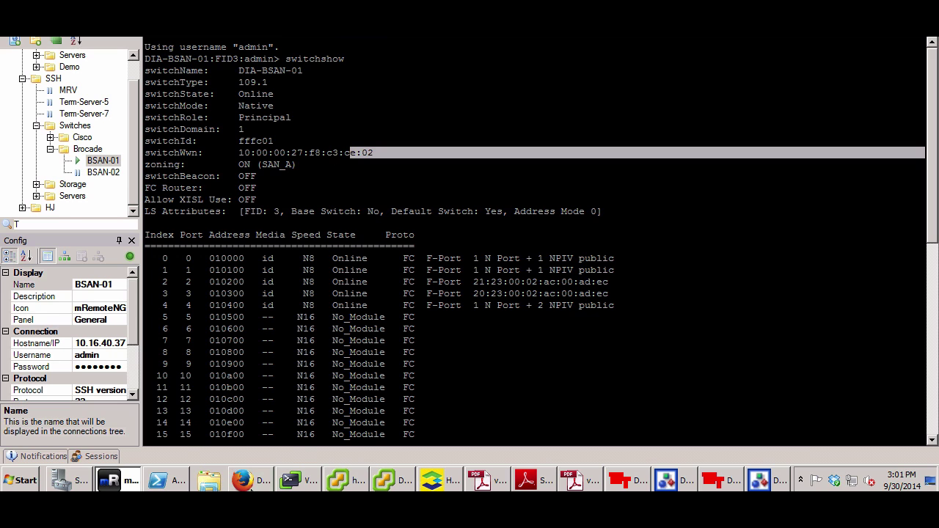
left_click(250, 484)
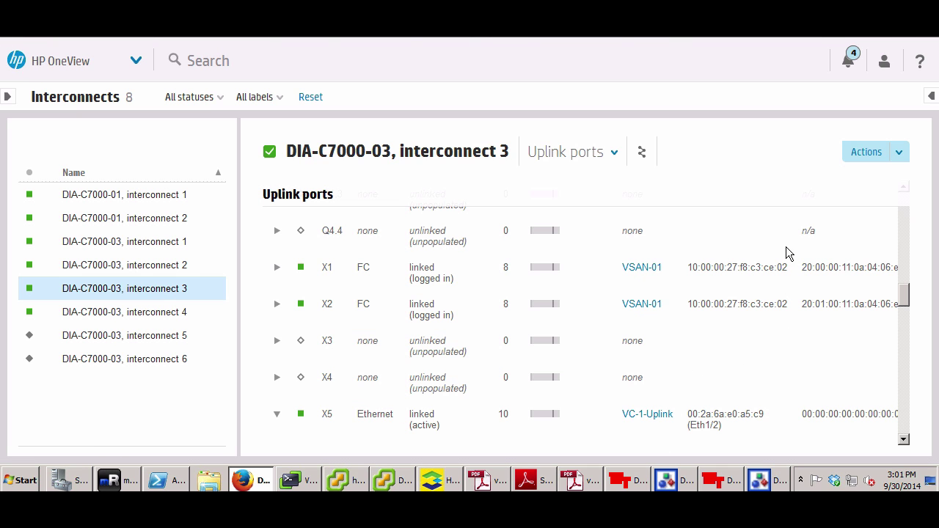
left_click(192, 316)
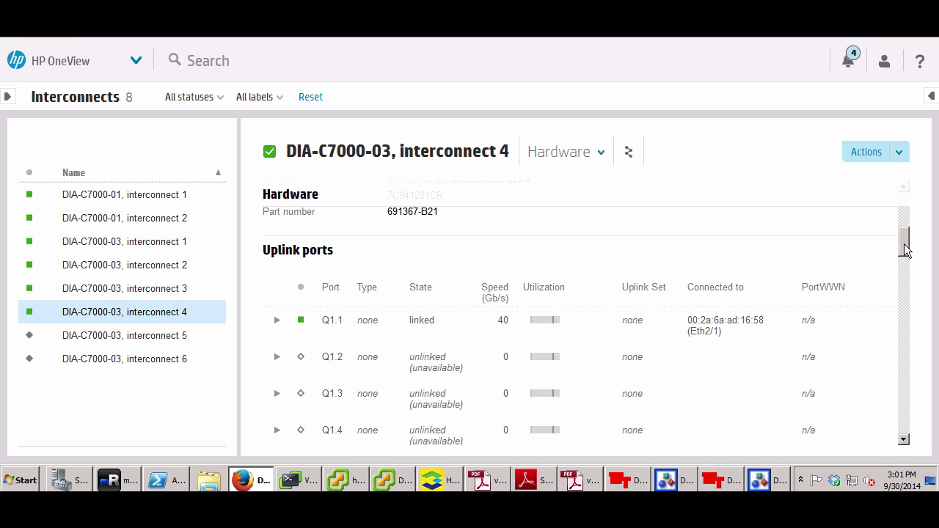
Scroll interconnect 4's uplinks to FC ports X1/X2 on VSAN-02, then return to mRemoteNG
scroll(906, 249, "down", 5)
scroll(907, 295, "down", 5)
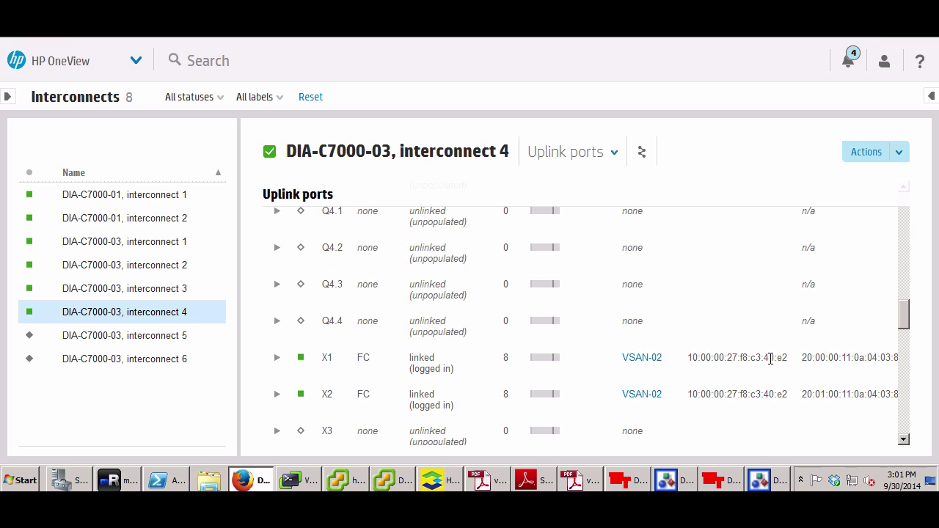
left_click(118, 482)
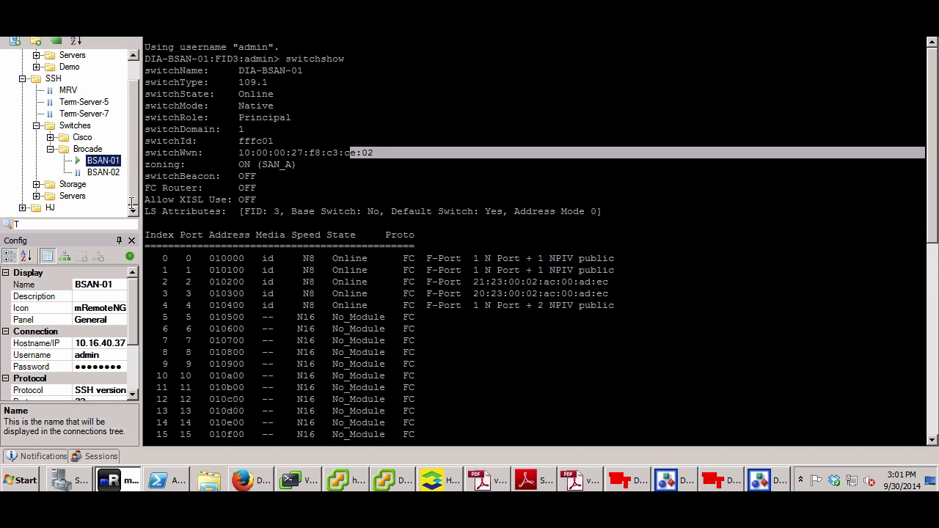
Run switchshow on BSAN-02, highlight its WWN 10:00:00:27:f8:c3:40:e2, then return to HP OneView
double_click(103, 173)
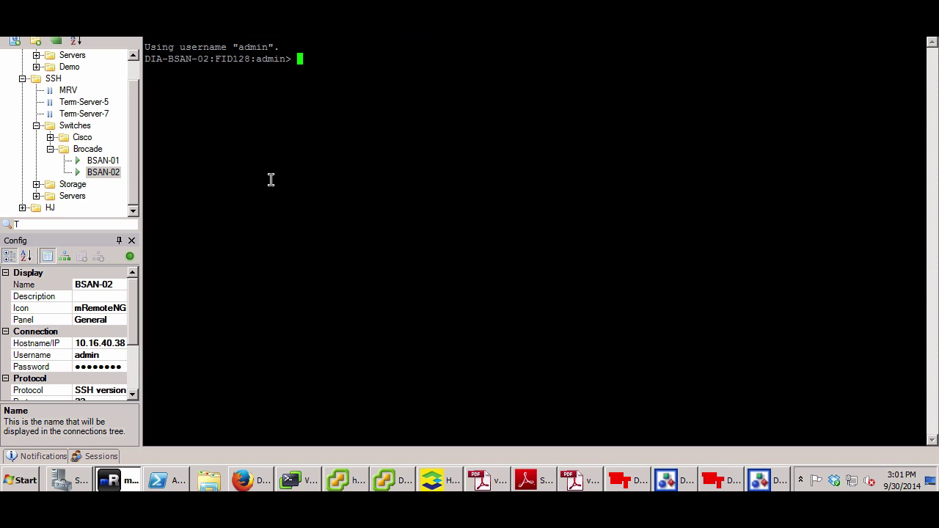
type("switchshow")
key("Return")
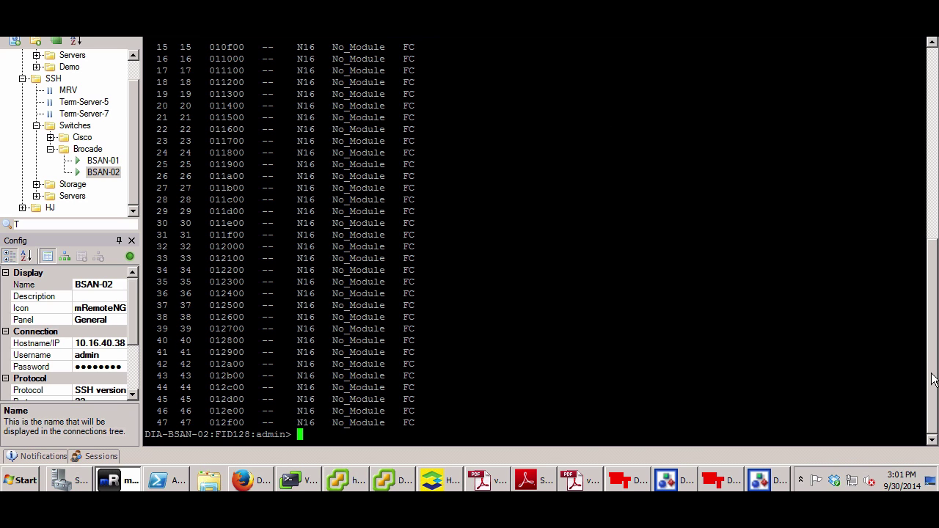
left_click_drag(933, 364, 922, 269)
scroll(917, 242, "up", 3)
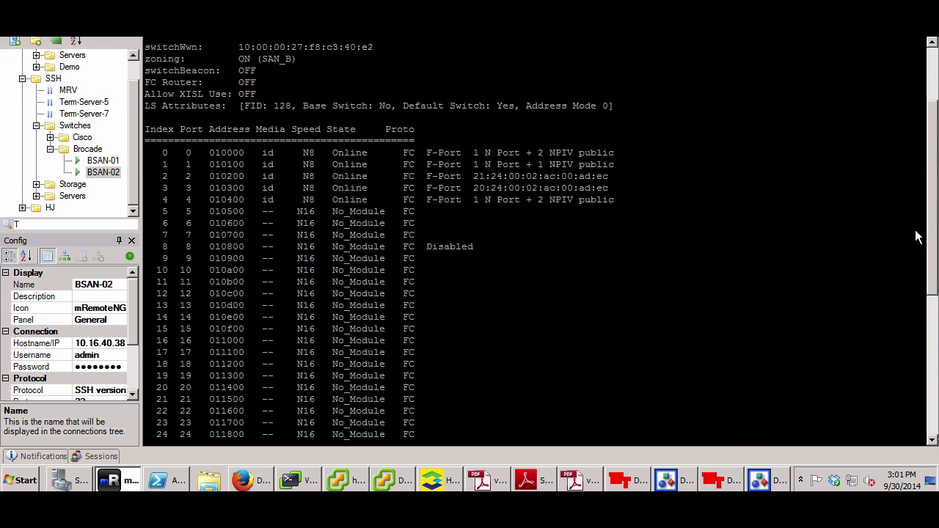
left_click_drag(373, 70, 349, 70)
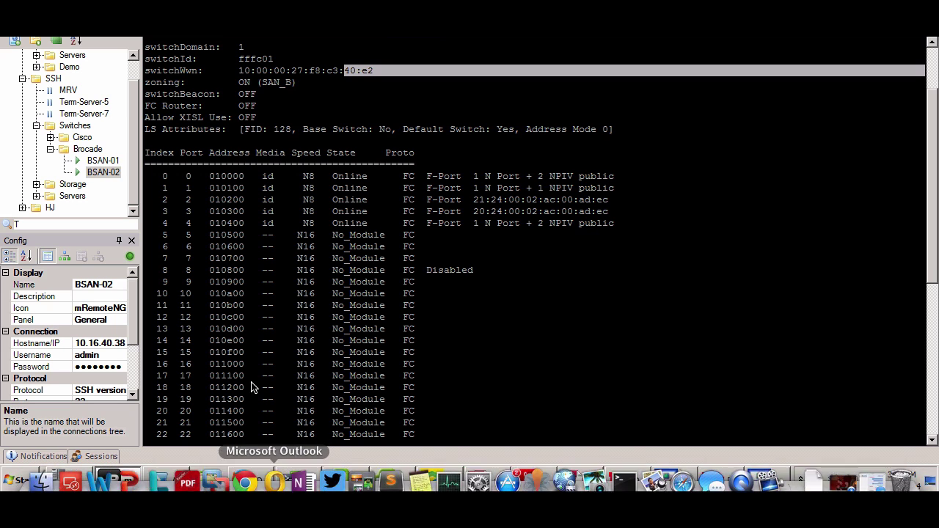
left_click(256, 483)
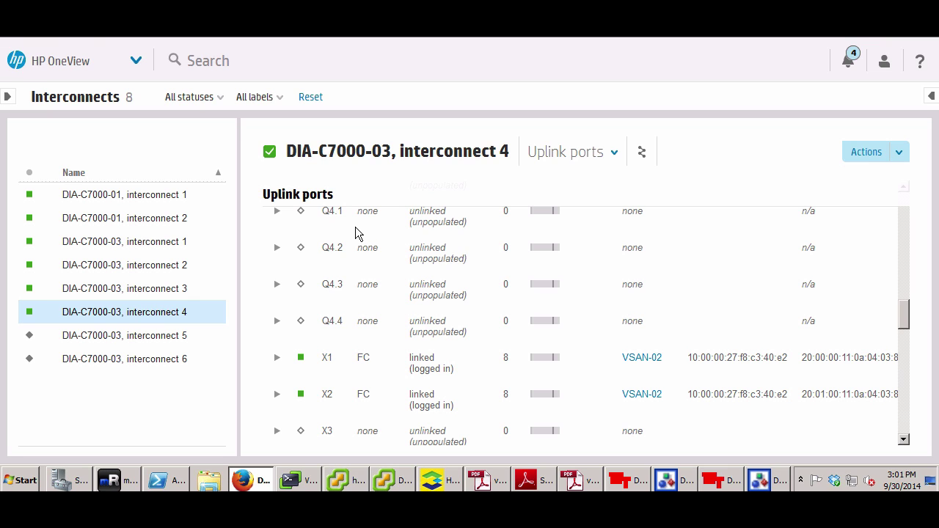
In the SAN_A Zone Admin Alias tab, expand DIA-BSAN-01's ports 0 and 1
left_click(669, 477)
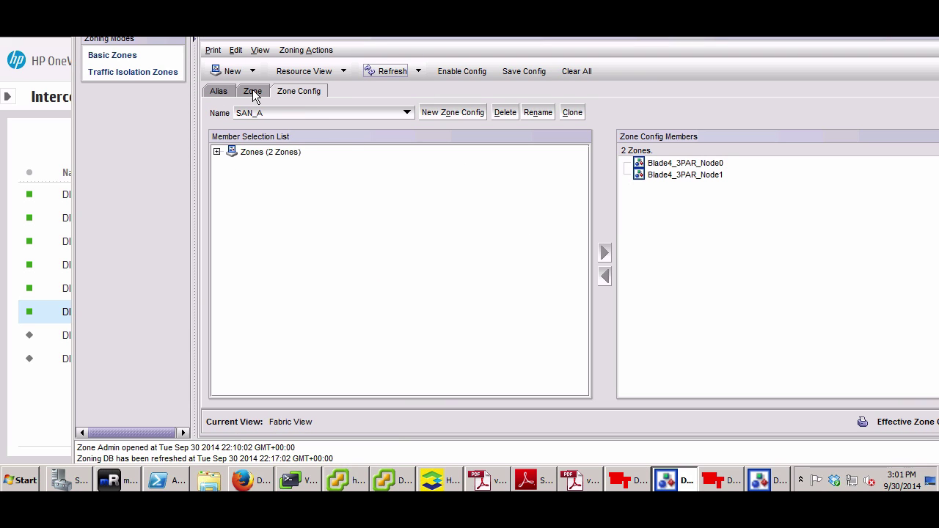
left_click(218, 91)
left_click(216, 152)
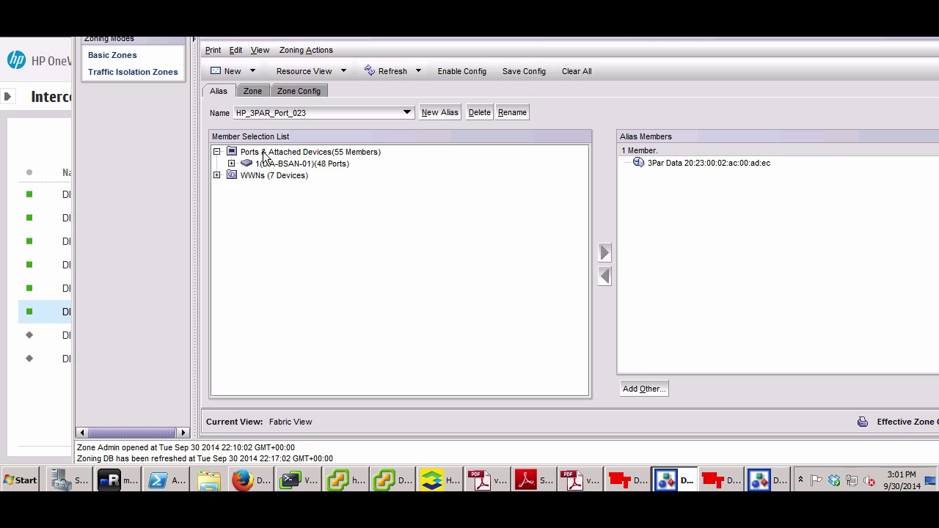
double_click(266, 163)
left_click(247, 165)
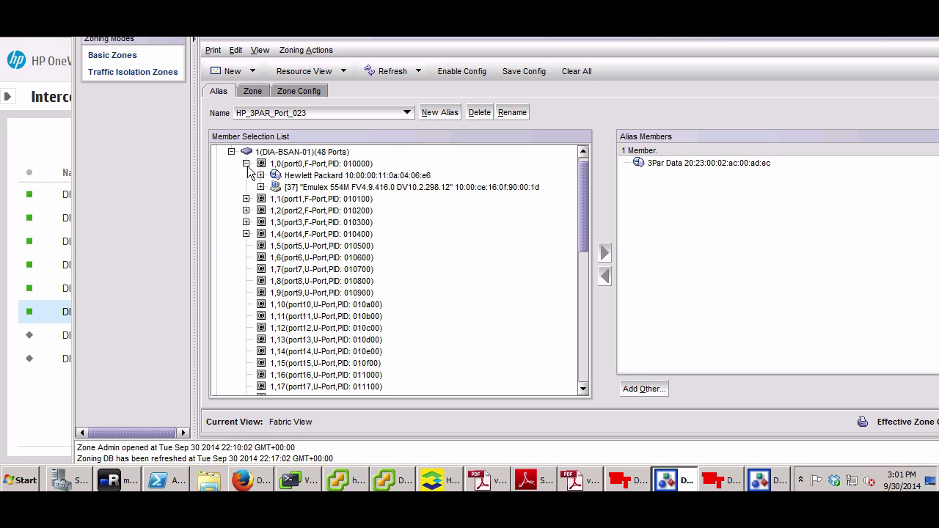
left_click(246, 199)
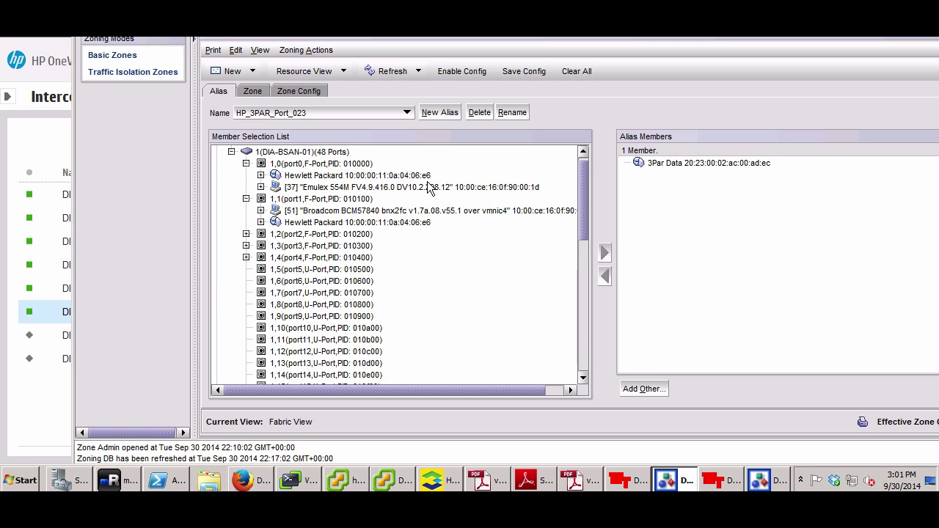
Select port 0's Hewlett Packard device, then open the SAN_B window's Alias tab
left_click(351, 177)
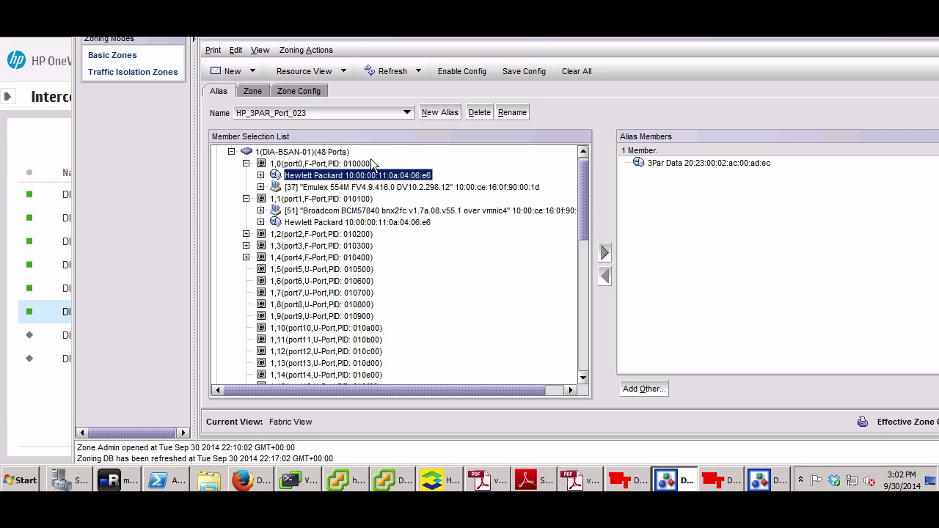
left_click(769, 486)
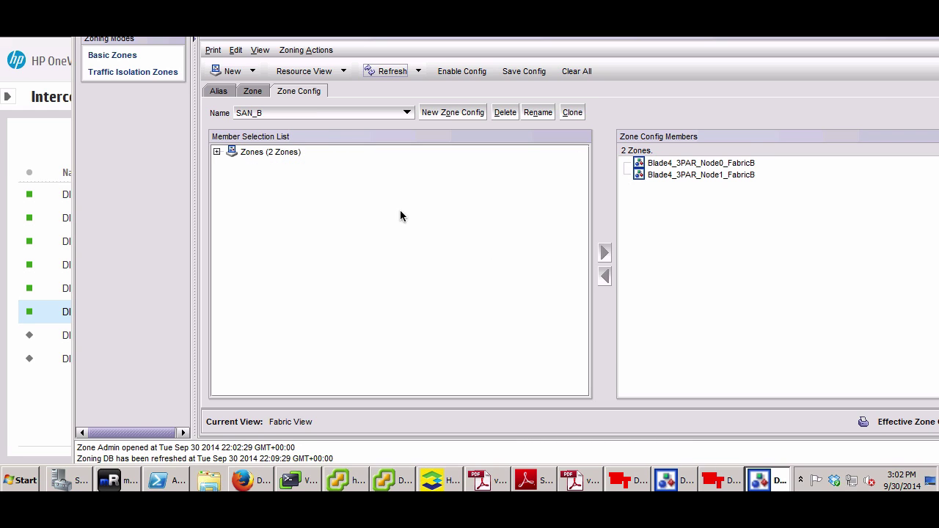
left_click(219, 91)
On SAN_B, expand DIA-BSAN-02 ports 0 and 1 and select HP port WWN 20:00:00:11:0a:04:03:81
left_click(217, 152)
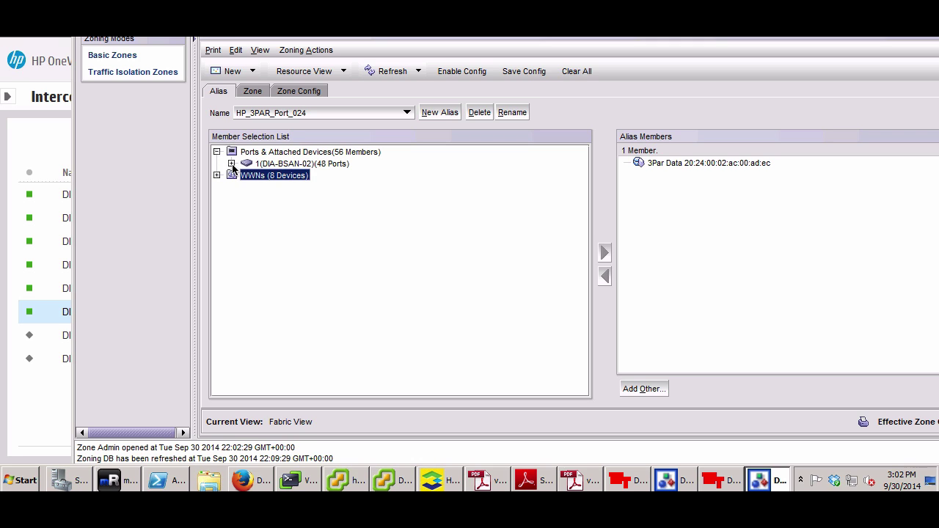
left_click(231, 163)
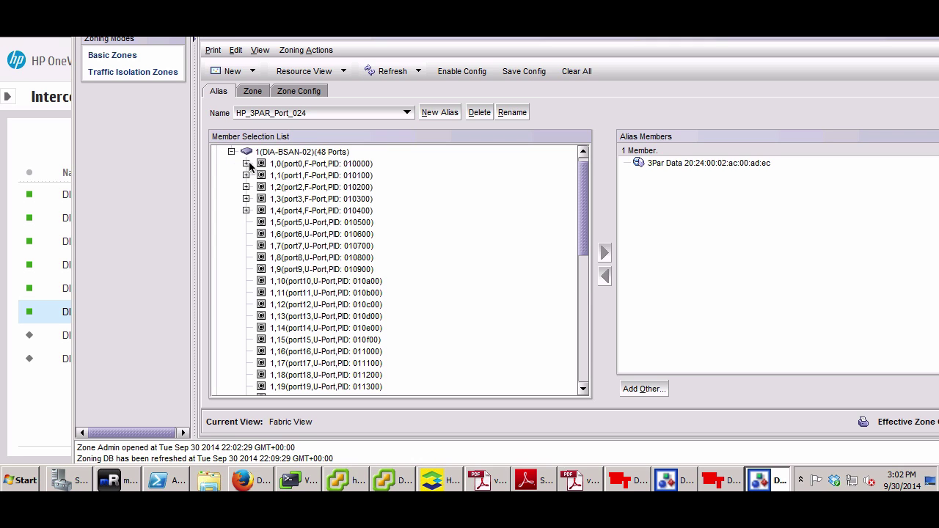
left_click(245, 164)
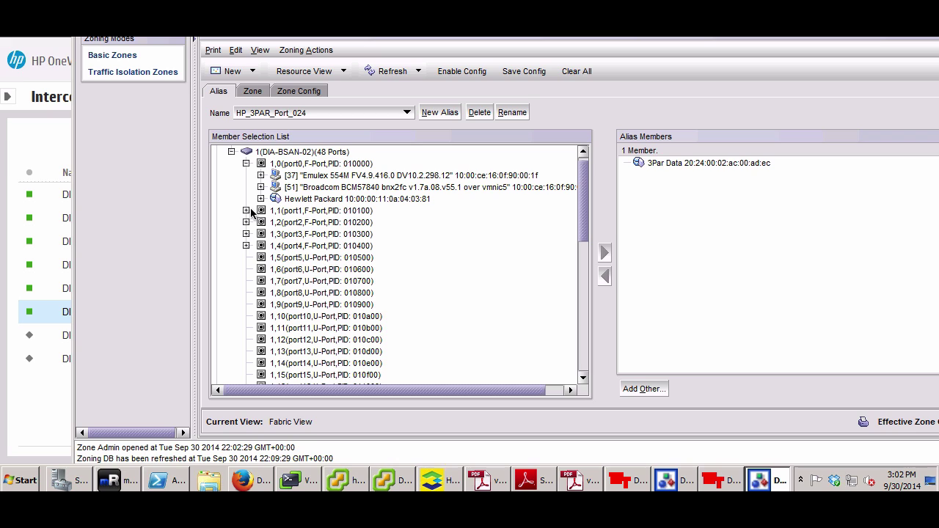
left_click(246, 210)
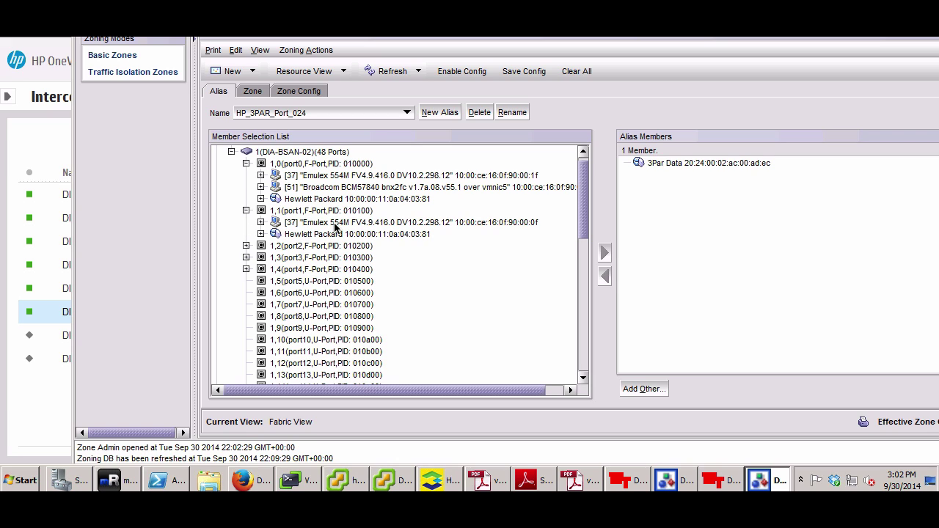
left_click(381, 200)
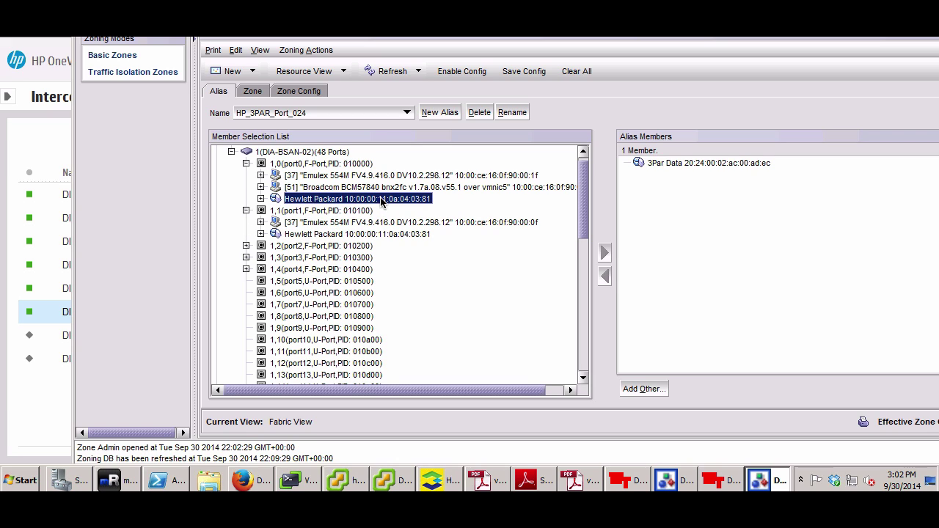
left_click(260, 199)
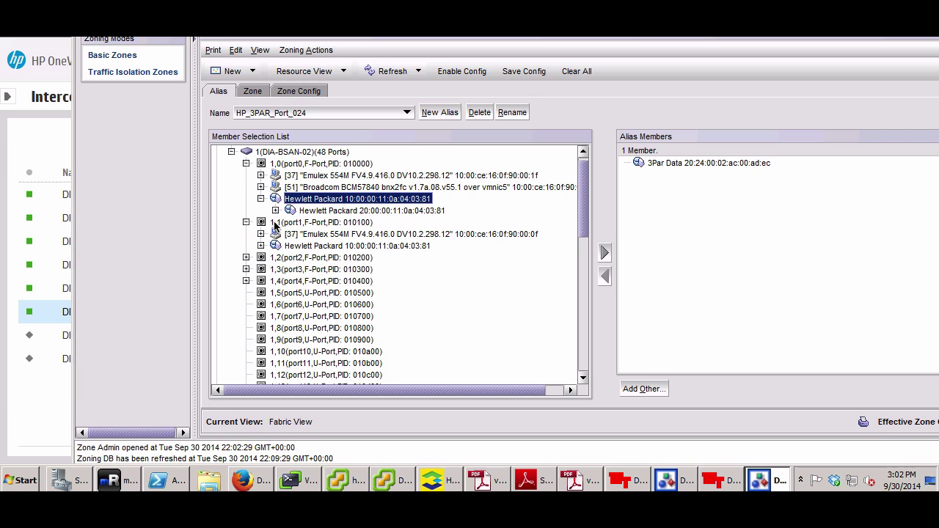
left_click(260, 246)
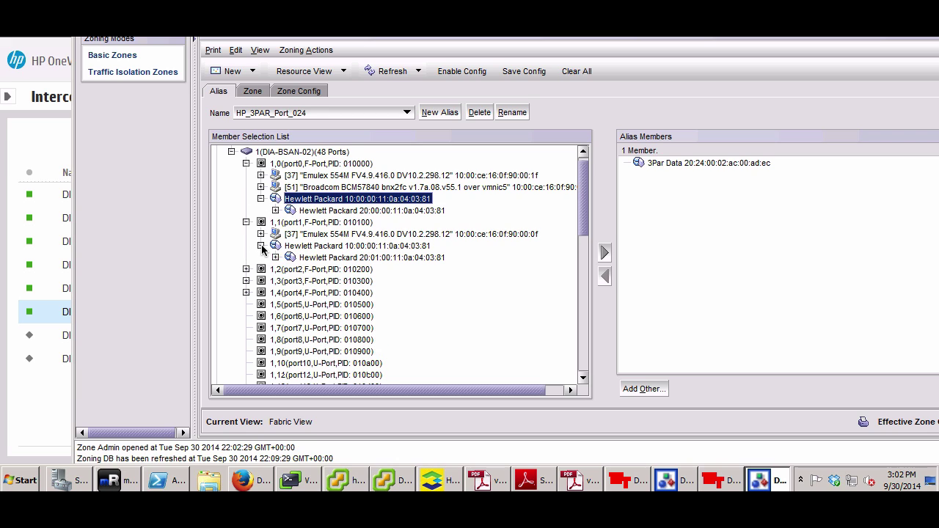
left_click(360, 211)
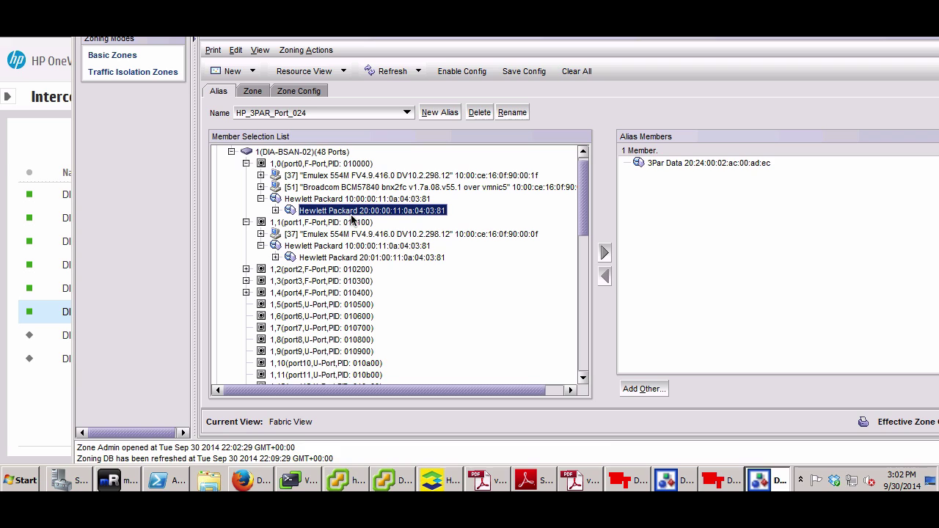
In DIA-BSAN-01's window, inspect HP port WWNs 20:00:00:11:0a:04:06:e6 and 20:01:00:11:0a:04:06:e6, then return to HP OneView
left_click(677, 481)
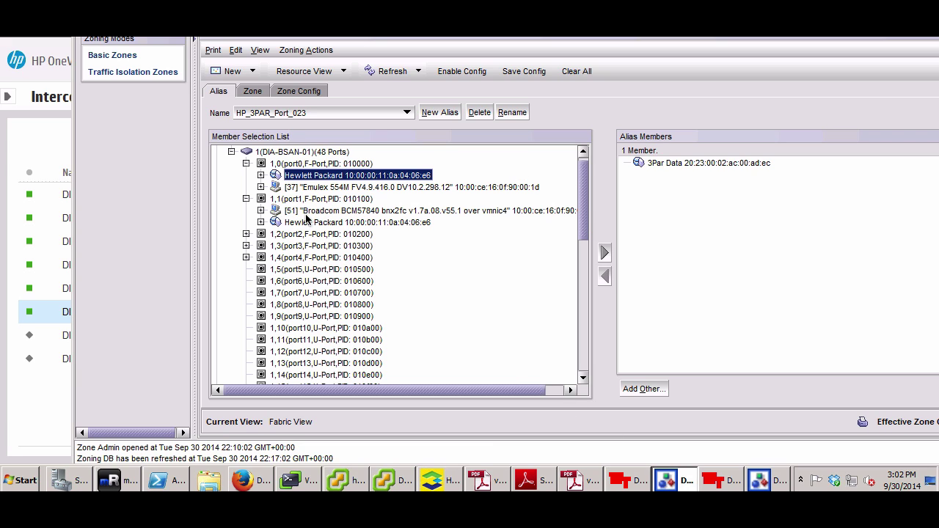
left_click(260, 223)
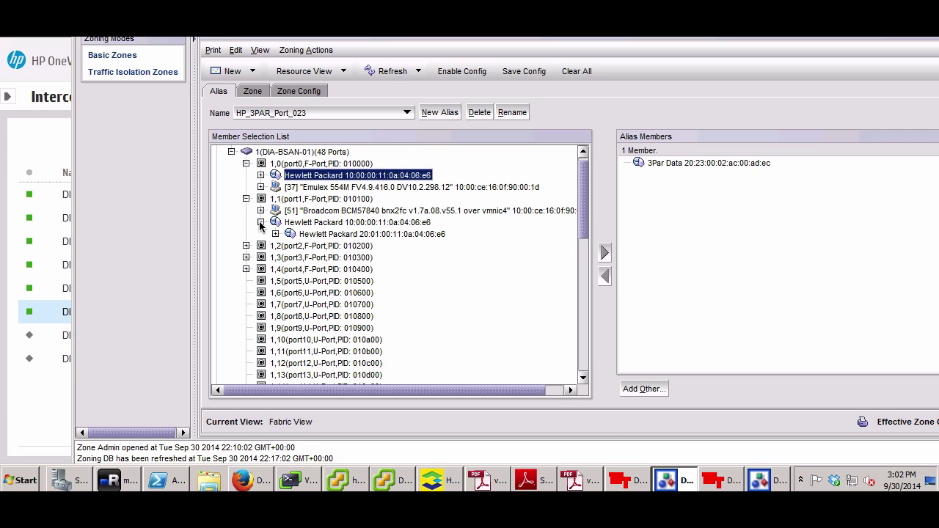
left_click(261, 176)
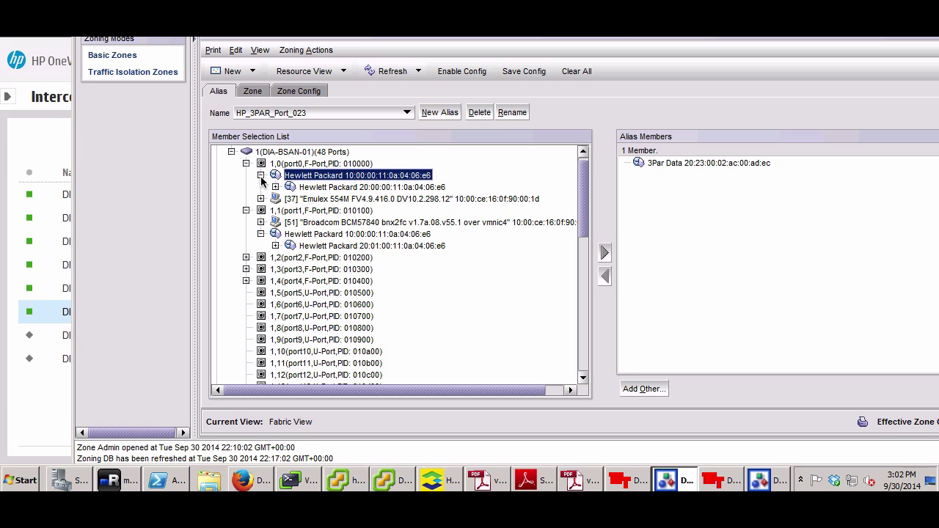
left_click(374, 188)
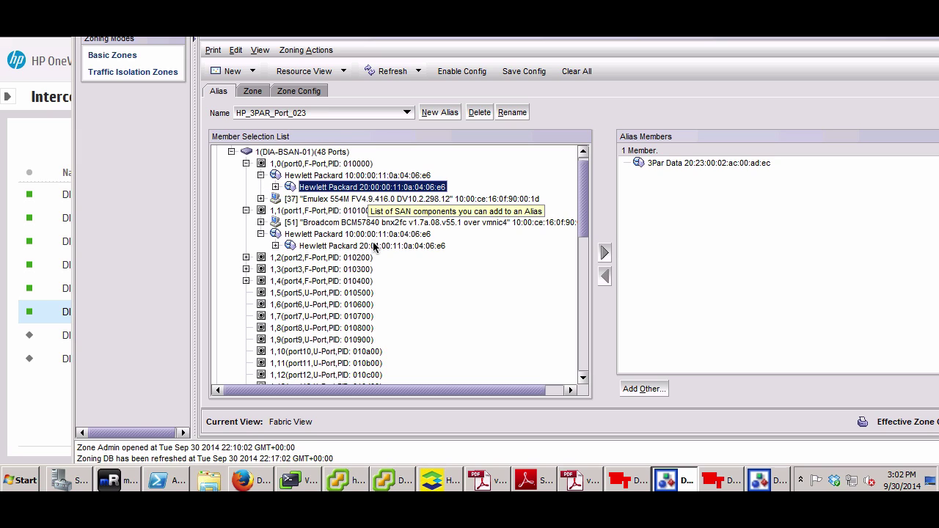
left_click(377, 245)
left_click(392, 188)
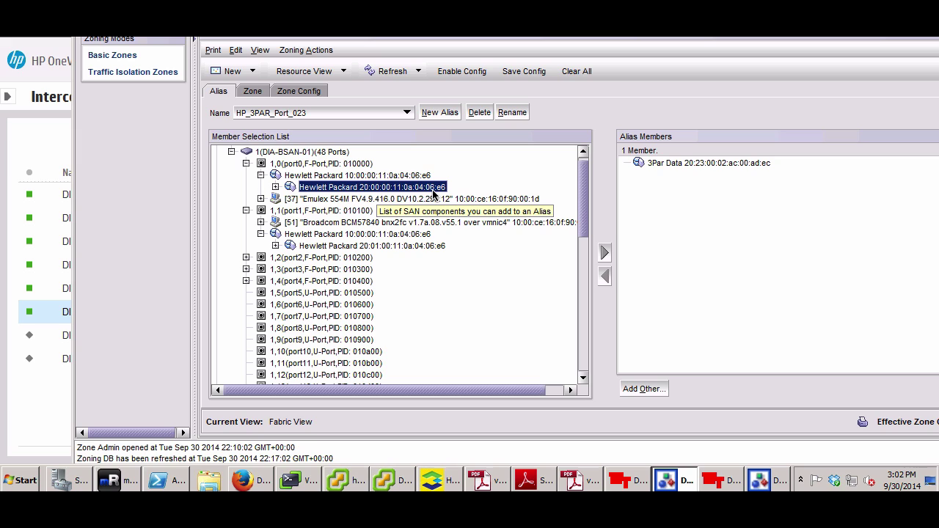
left_click(379, 248)
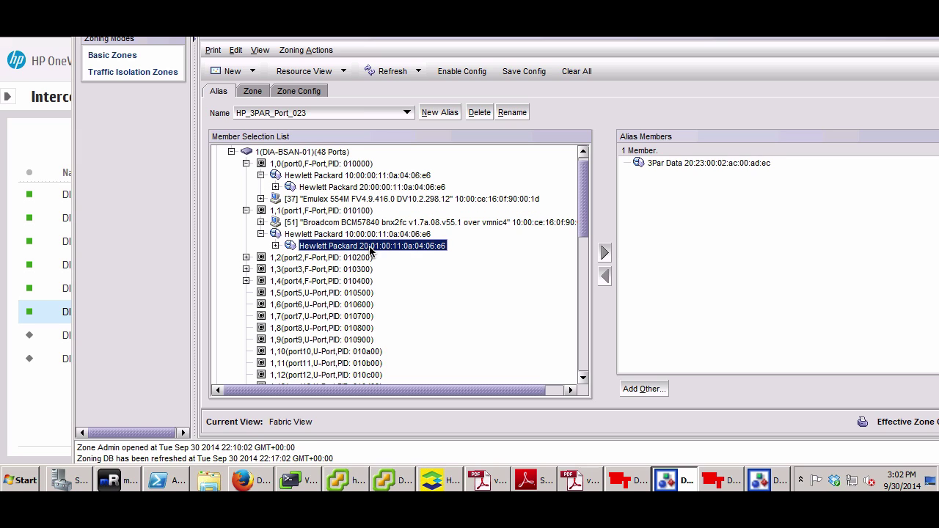
left_click(261, 486)
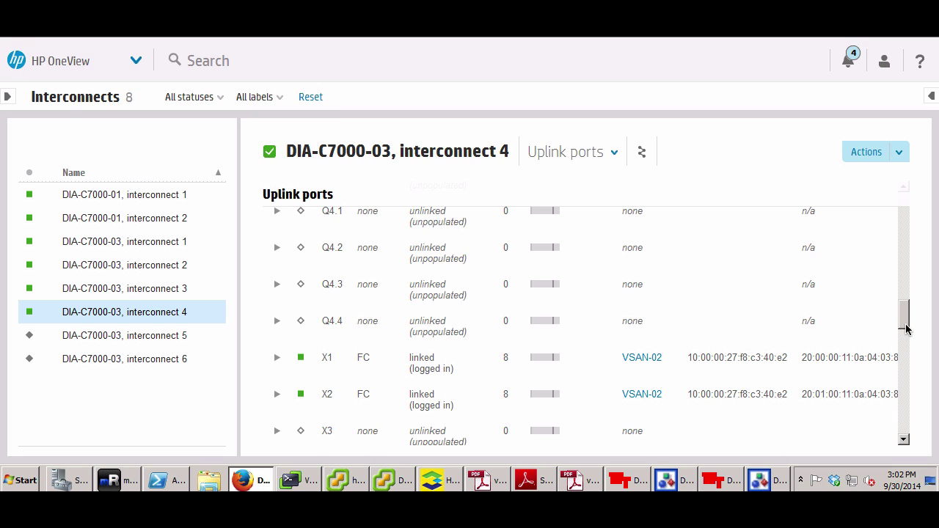
Check that interconnect 3's X1 and X2 FC uplinks on VSAN-01 show their port WWNs
left_click(184, 295)
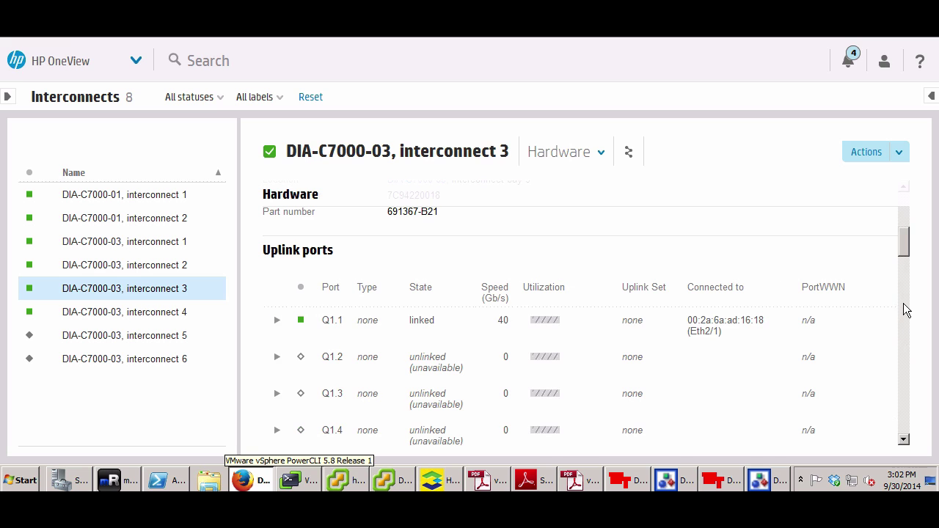
left_click_drag(907, 255, 910, 346)
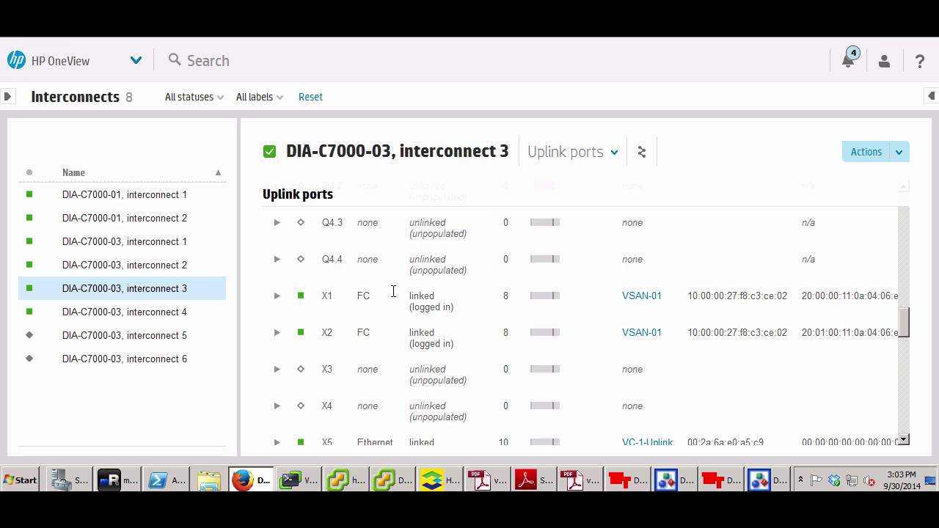
left_click_drag(237, 272, 212, 272)
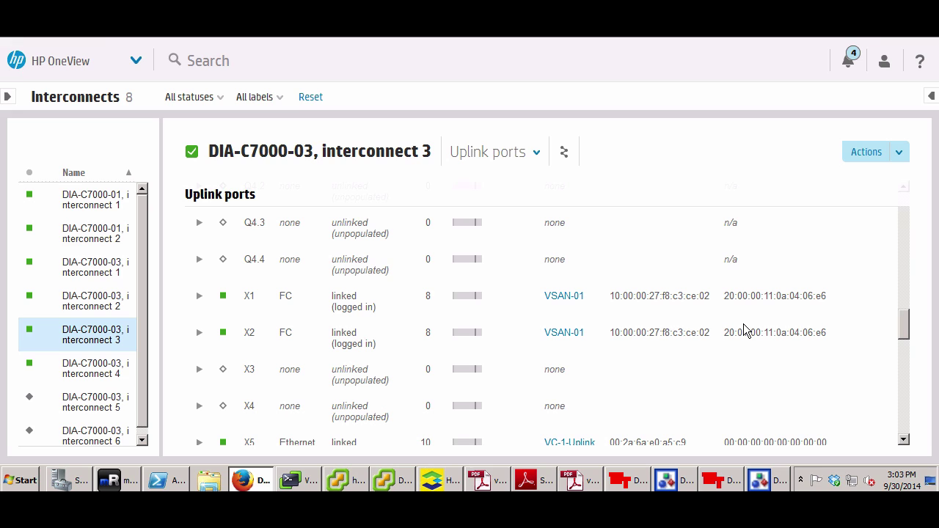
left_click(136, 61)
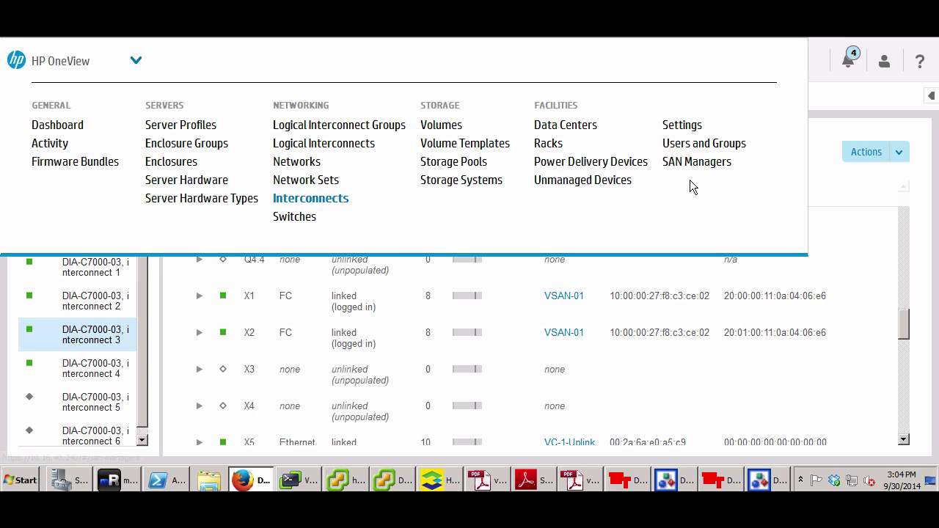
View DIA-3PAR-01 on Storage Systems, cancel Add storage system, and choose Edit from its actions
left_click(457, 180)
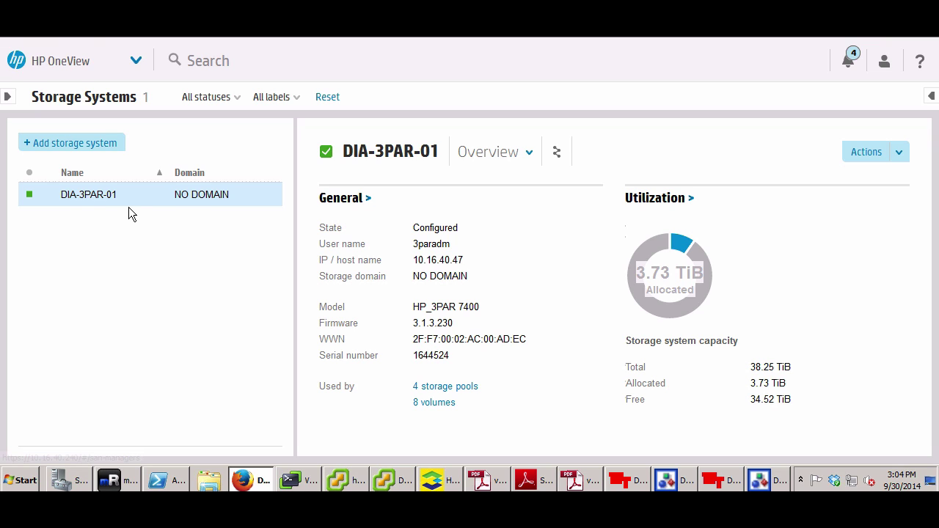
left_click(80, 142)
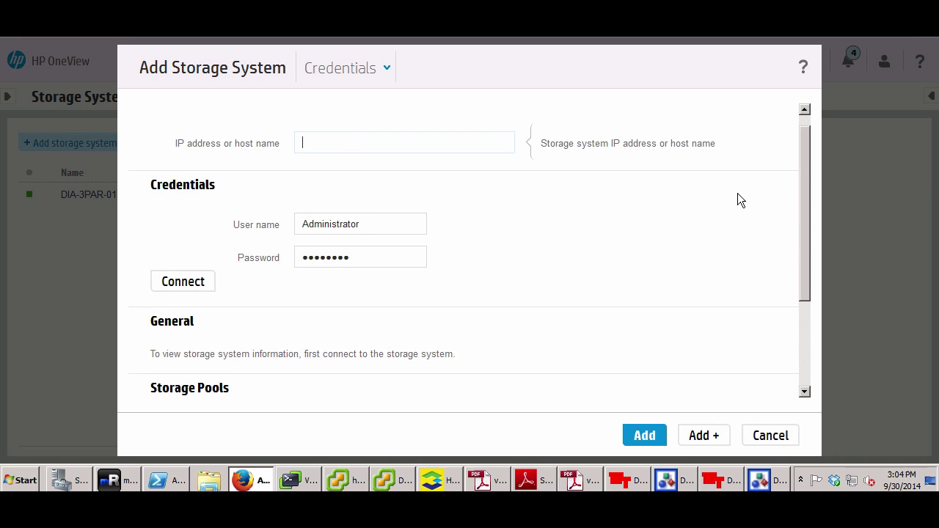
scroll(804, 183, "up", 1)
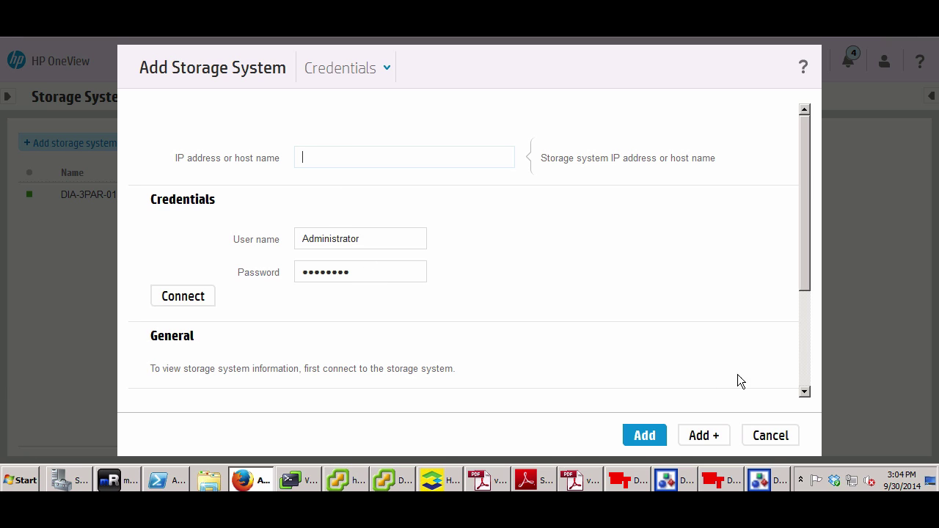
scroll(803, 374, "down", 3)
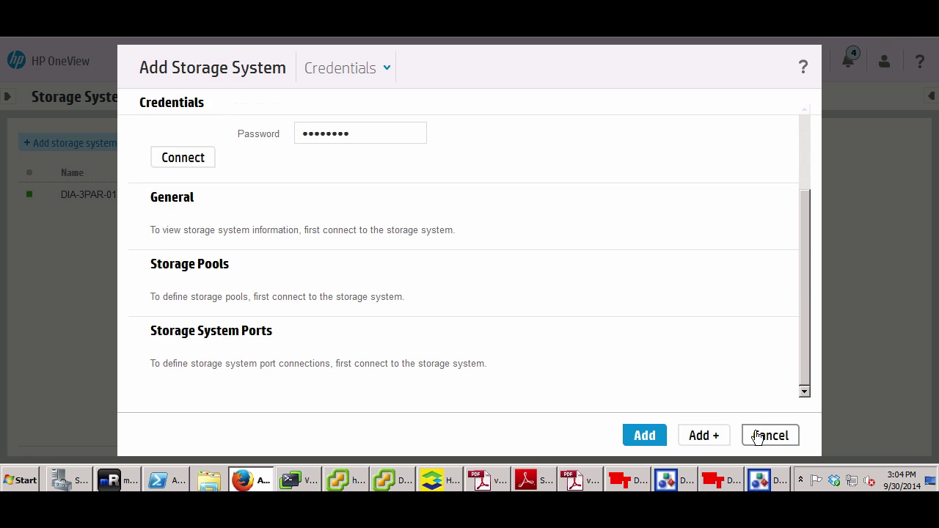
left_click(750, 436)
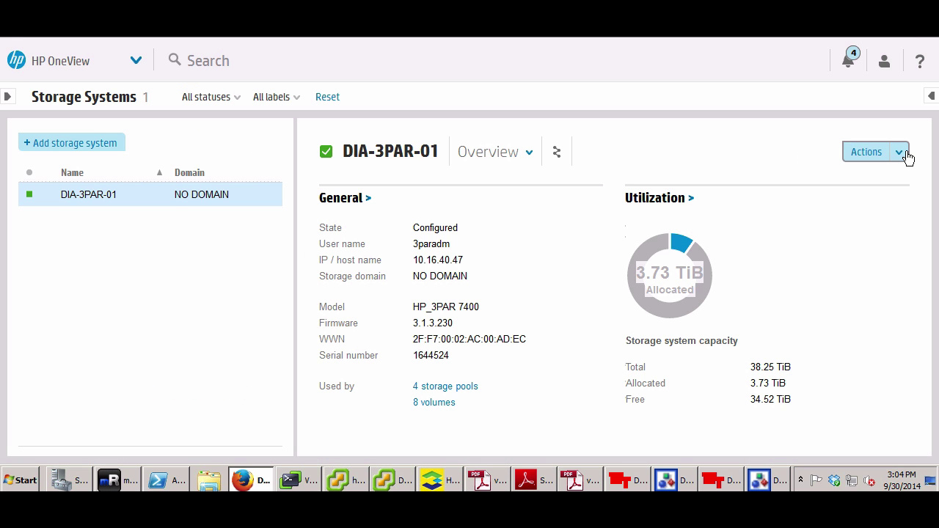
left_click(905, 155)
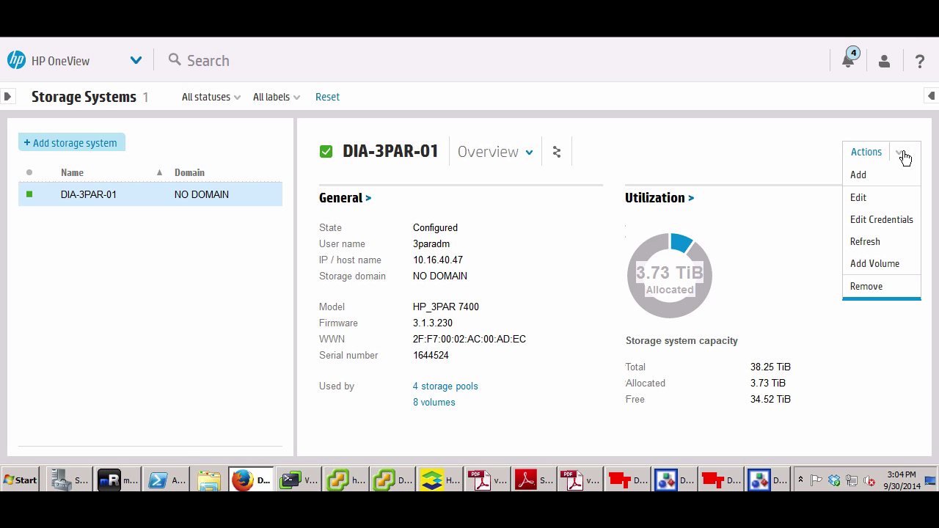
left_click(861, 199)
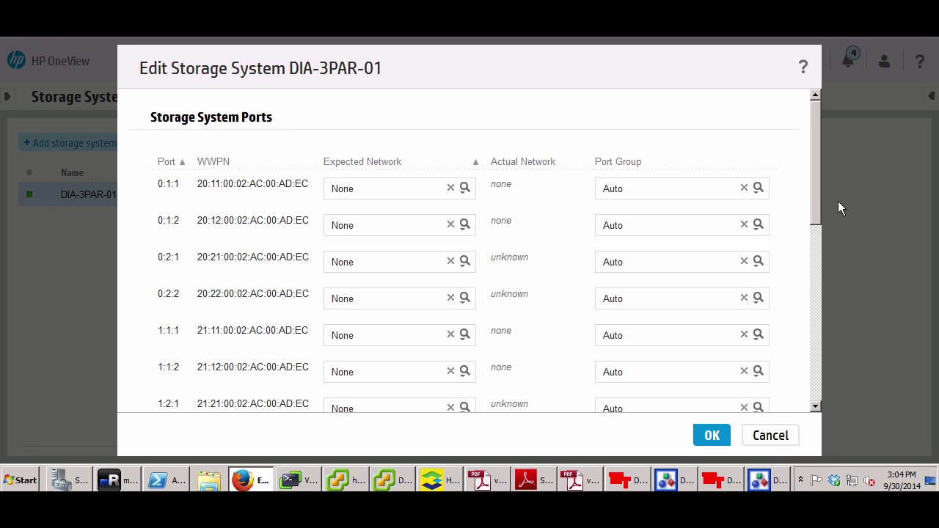
scroll(814, 179, "down", 1)
scroll(813, 176, "up", 1)
left_click_drag(813, 189, 804, 289)
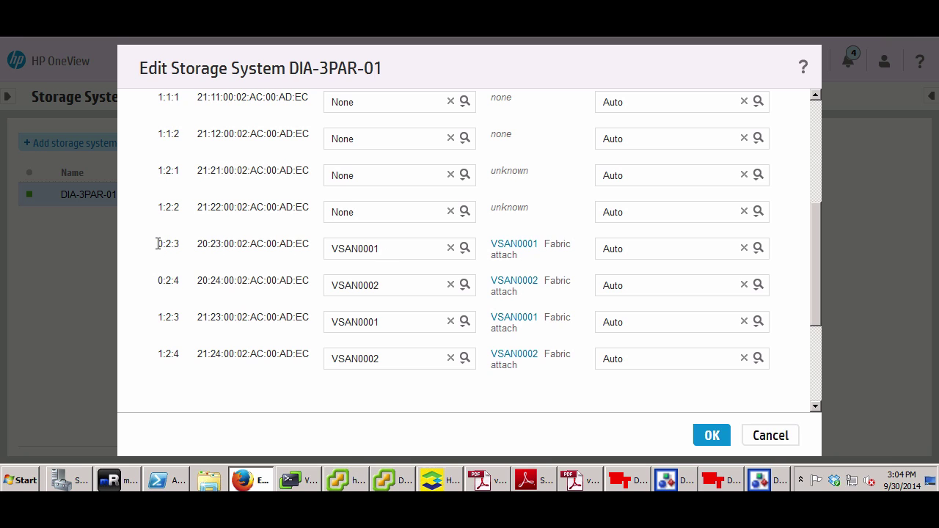
left_click_drag(157, 250, 303, 248)
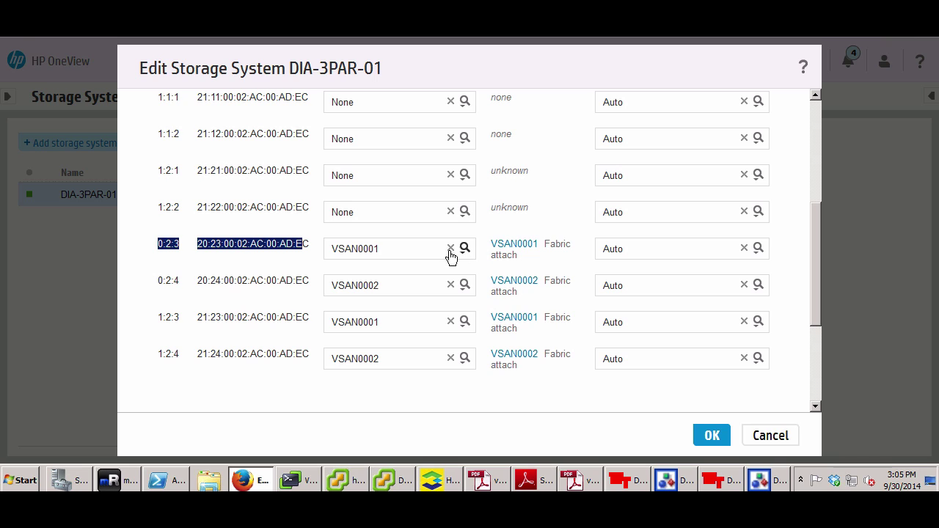
left_click(381, 249)
left_click_drag(381, 248, 332, 248)
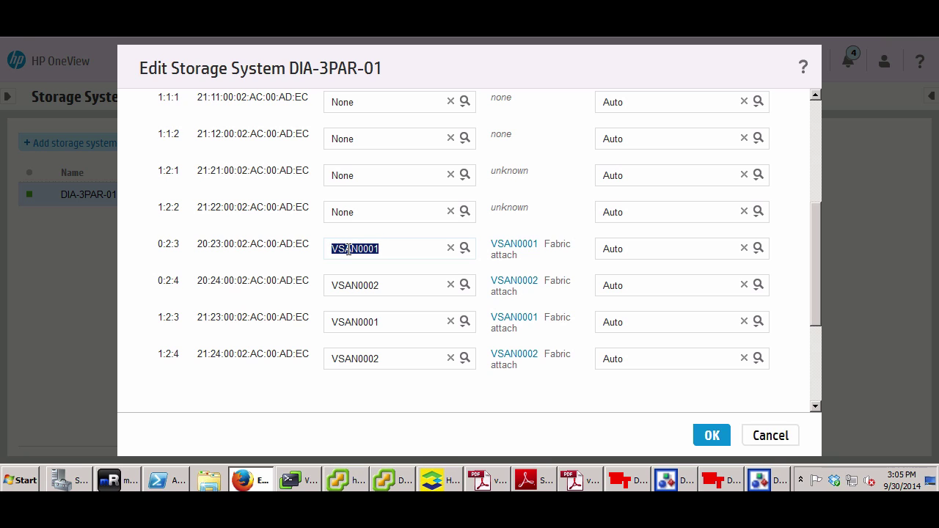
left_click_drag(381, 321, 325, 320)
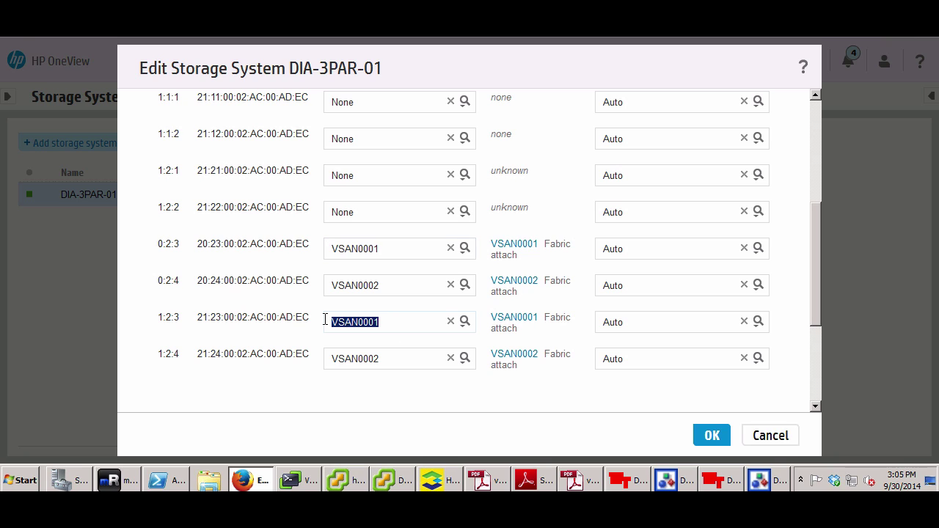
left_click(294, 280)
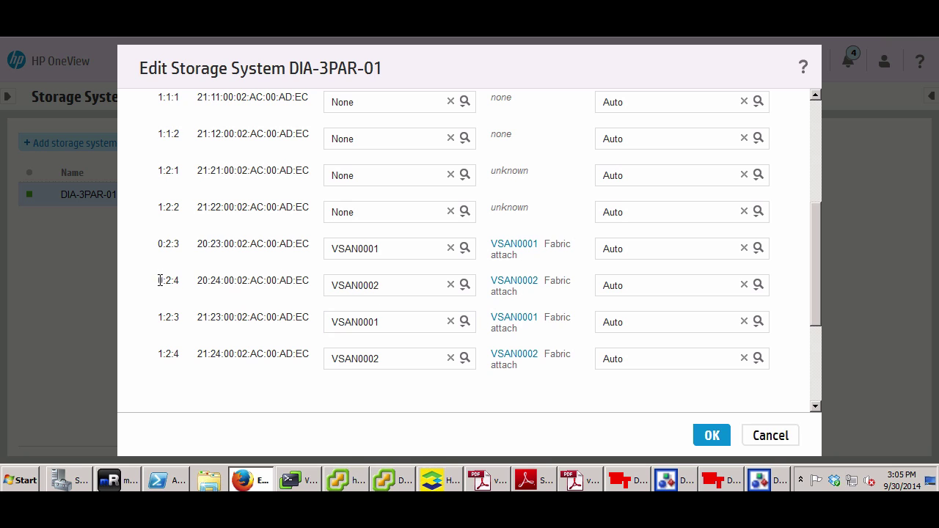
left_click(179, 354)
left_click(770, 436)
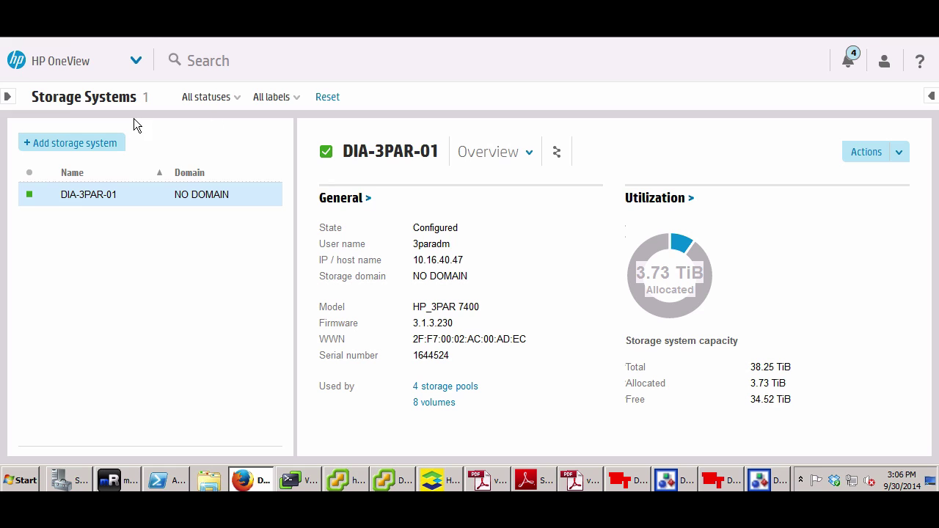
Review DIA-3PAR-01's four storage pools, then switch to the 3PAR Management Console
left_click(136, 64)
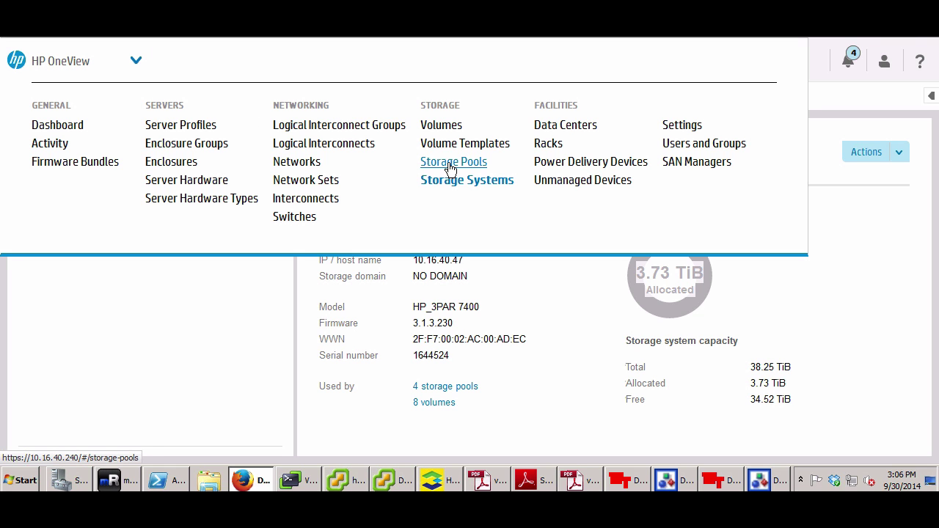
left_click(450, 163)
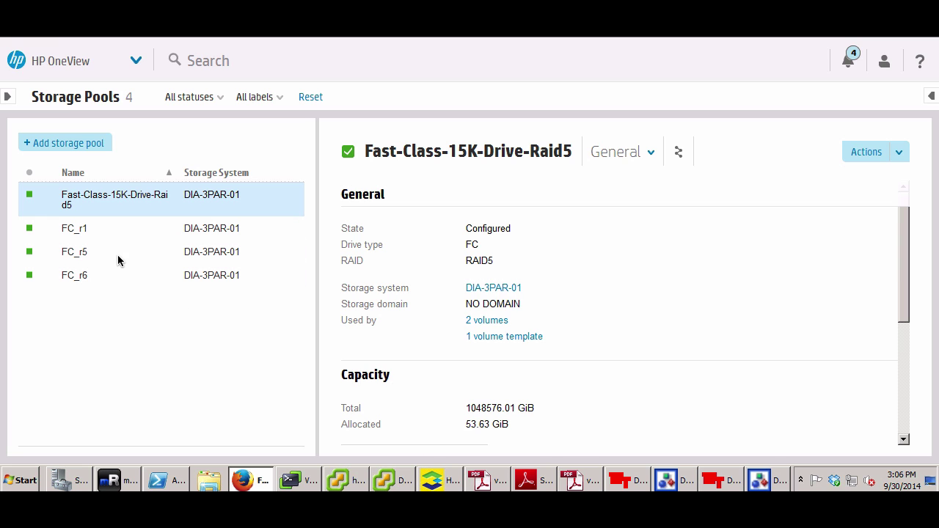
left_click(440, 480)
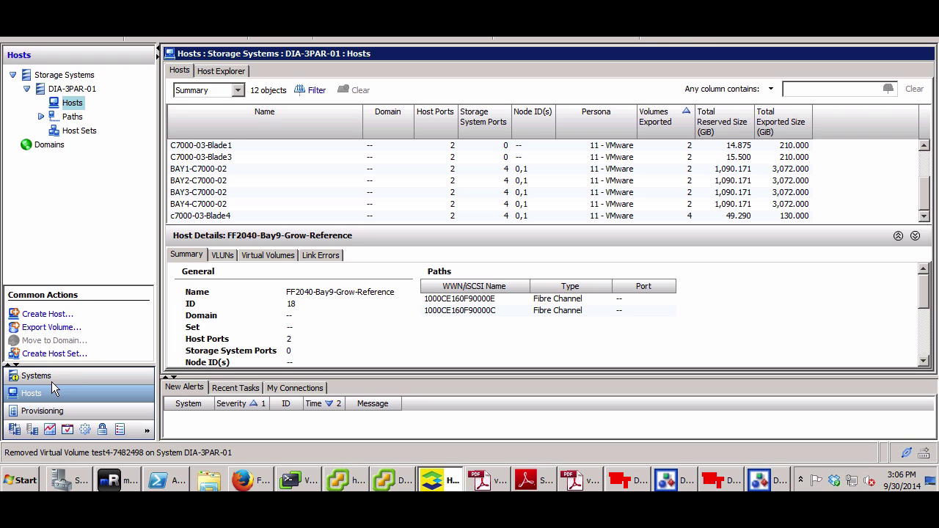
Compare the details of CPGs FC_r1, FC_r5 and FC_r6 under Provisioning, then return to OneView
left_click(54, 415)
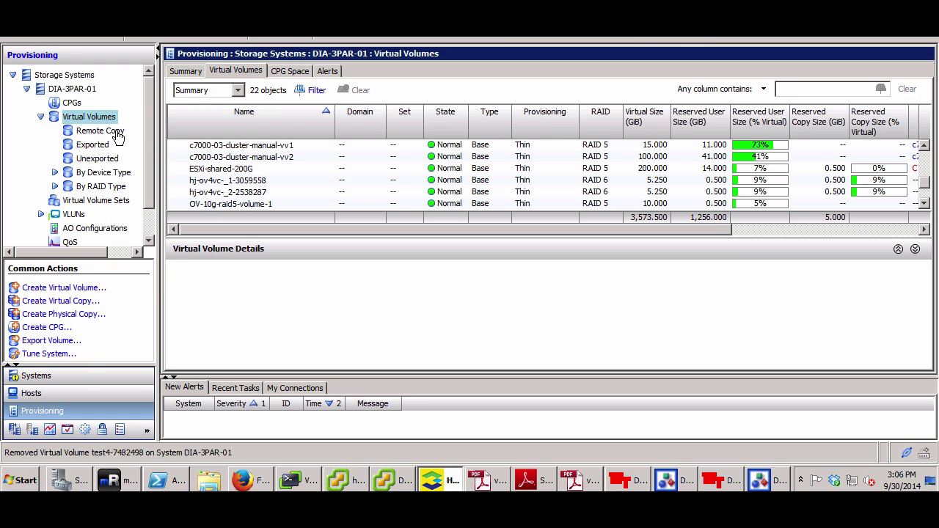
left_click(72, 103)
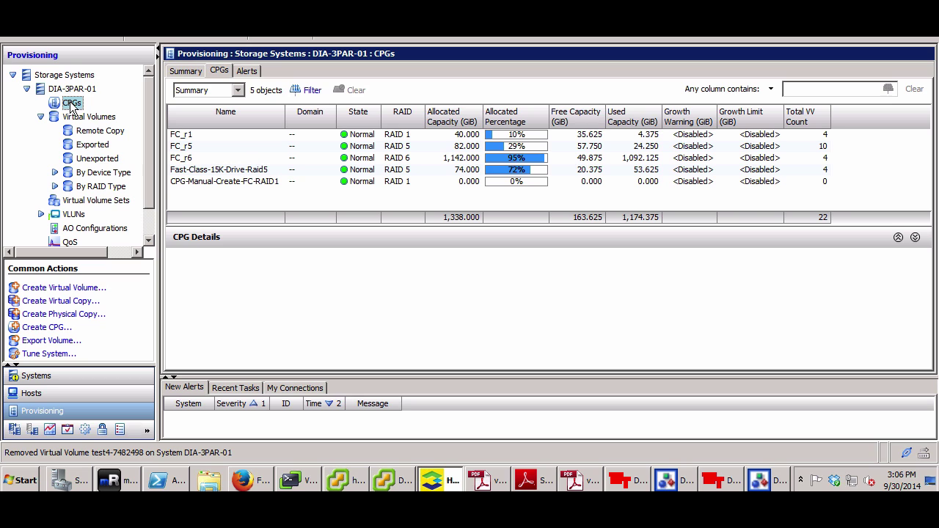
left_click(193, 137)
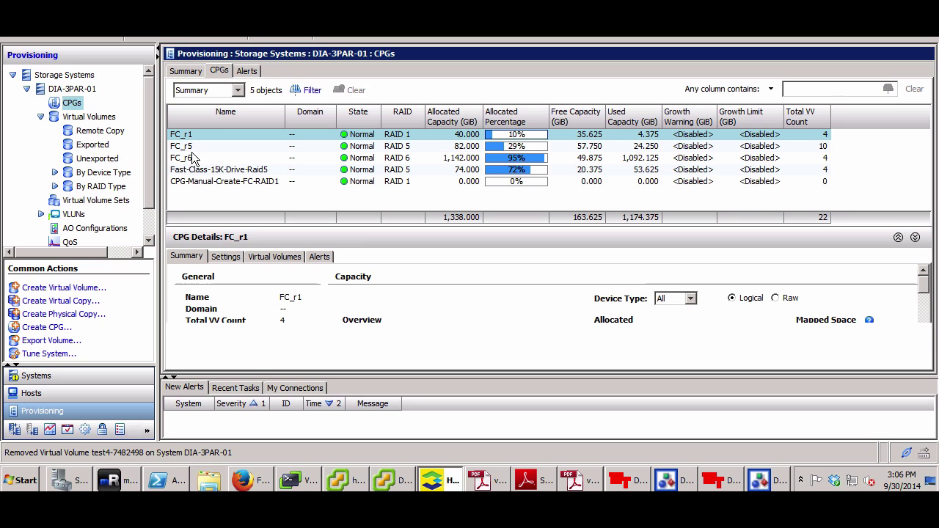
left_click(193, 156)
left_click(189, 146)
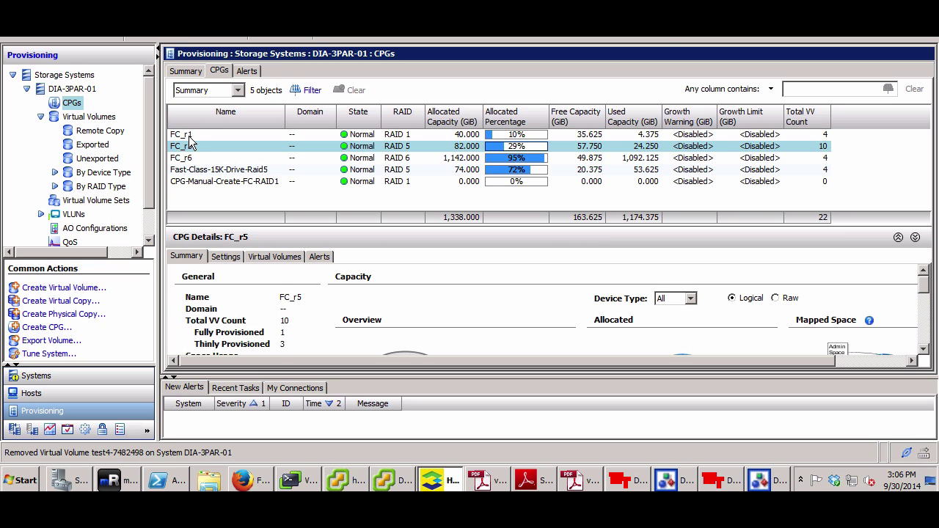
left_click(188, 138)
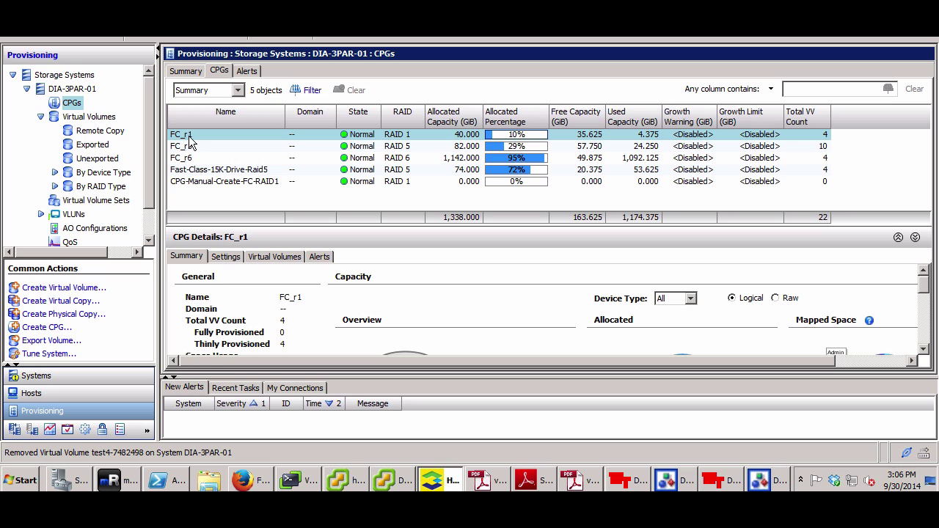
left_click(197, 148)
left_click(196, 160)
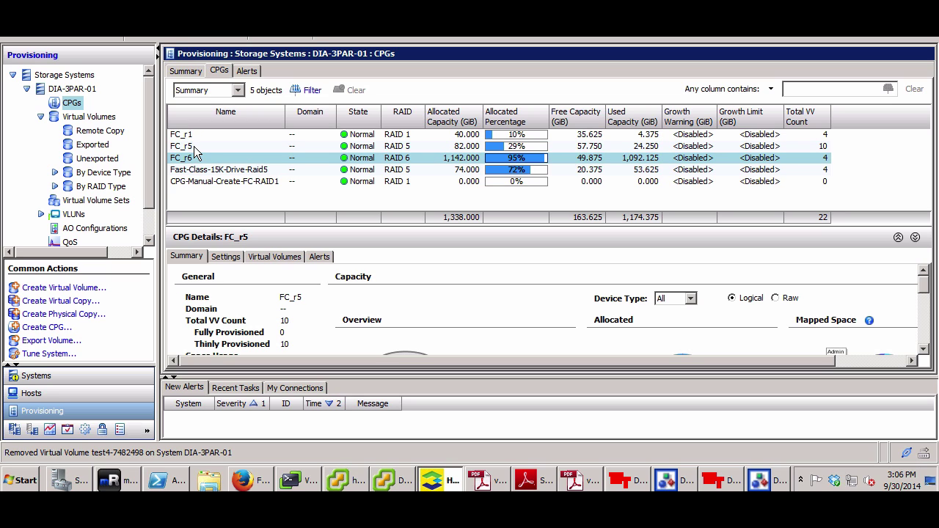
left_click(194, 146)
left_click(193, 135)
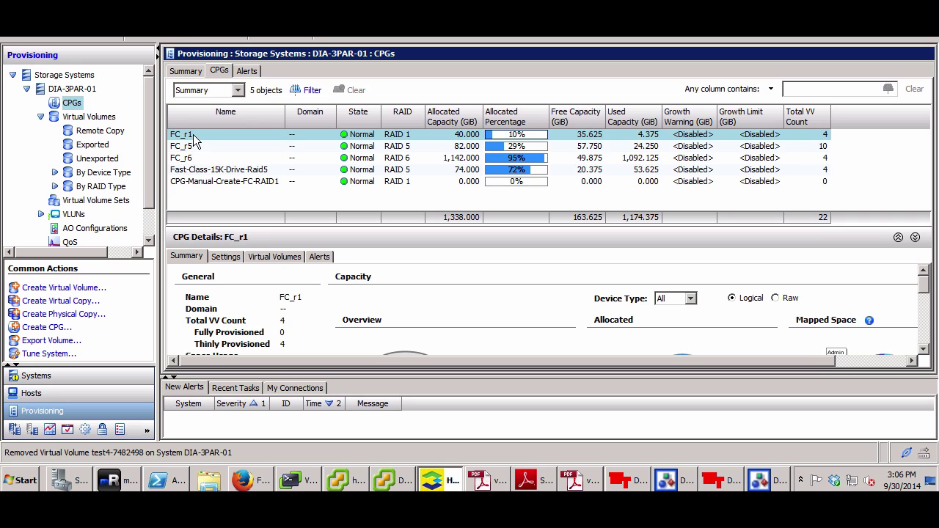
left_click(249, 481)
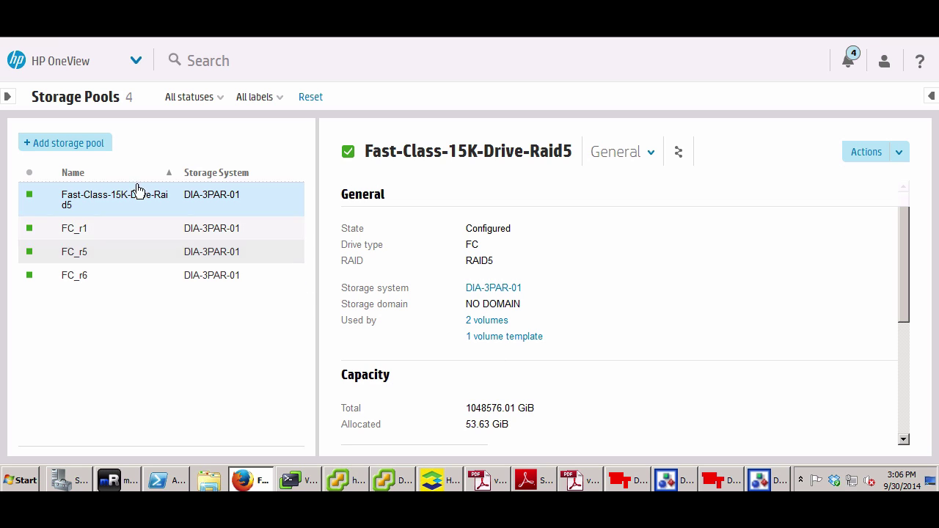
On Volume Templates, browse the storage pools offered for a new template, then cancel it
left_click(135, 60)
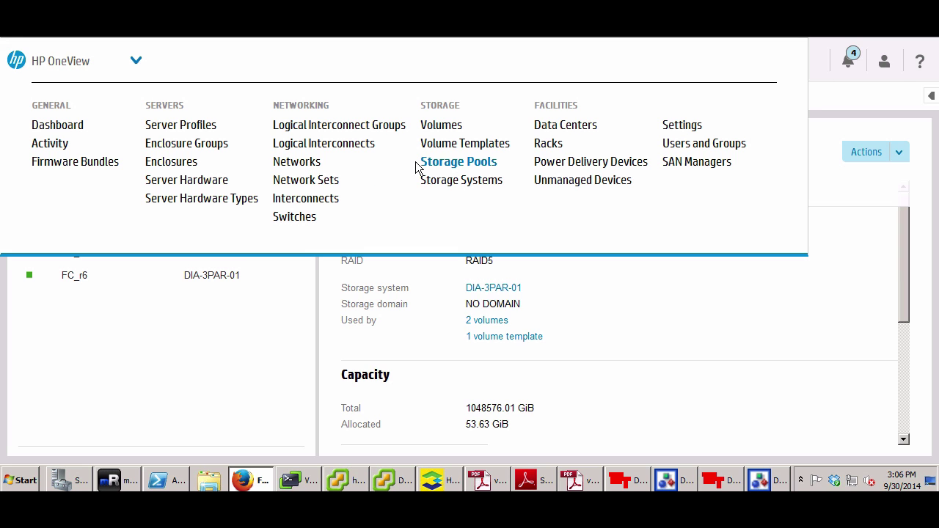
left_click(429, 141)
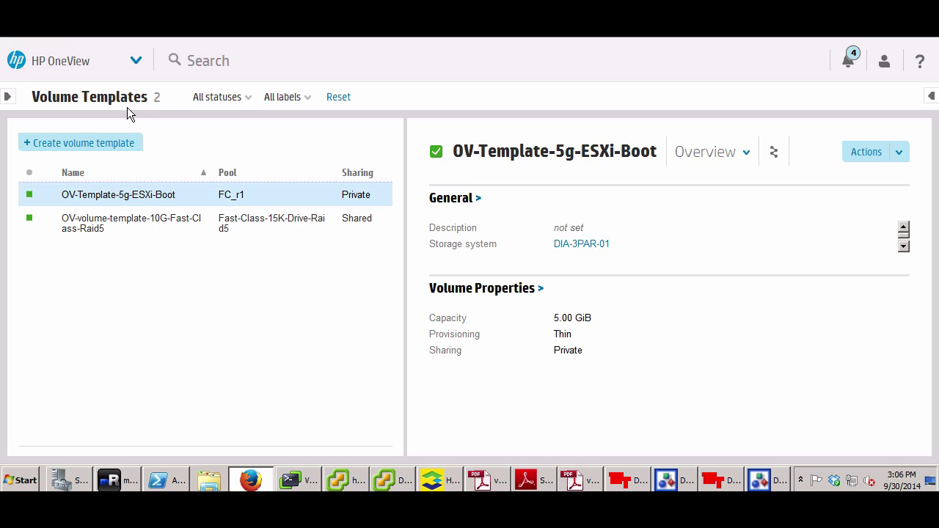
left_click(119, 145)
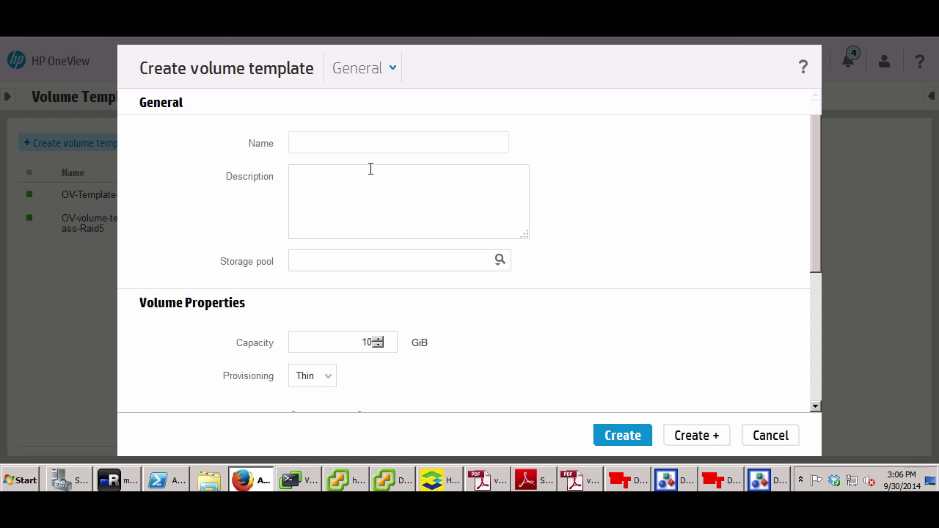
double_click(359, 342)
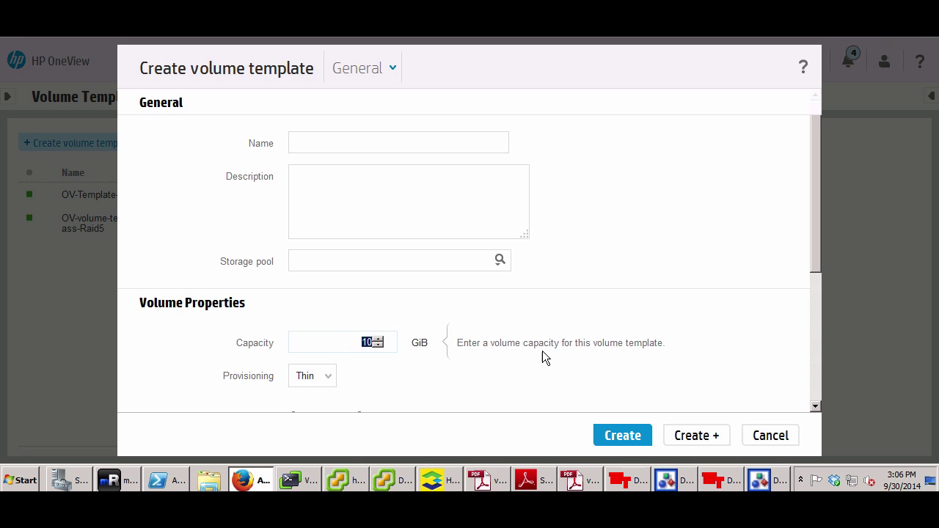
left_click(500, 263)
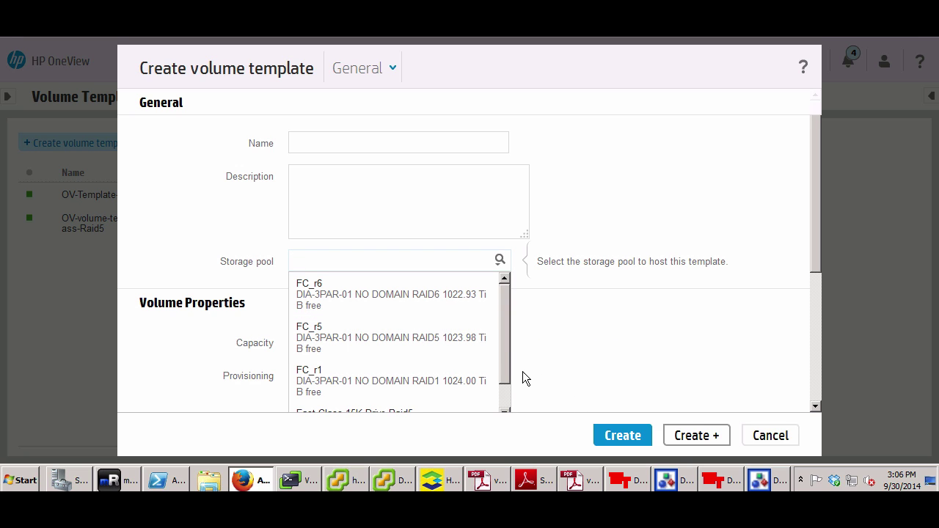
left_click_drag(512, 372, 511, 399)
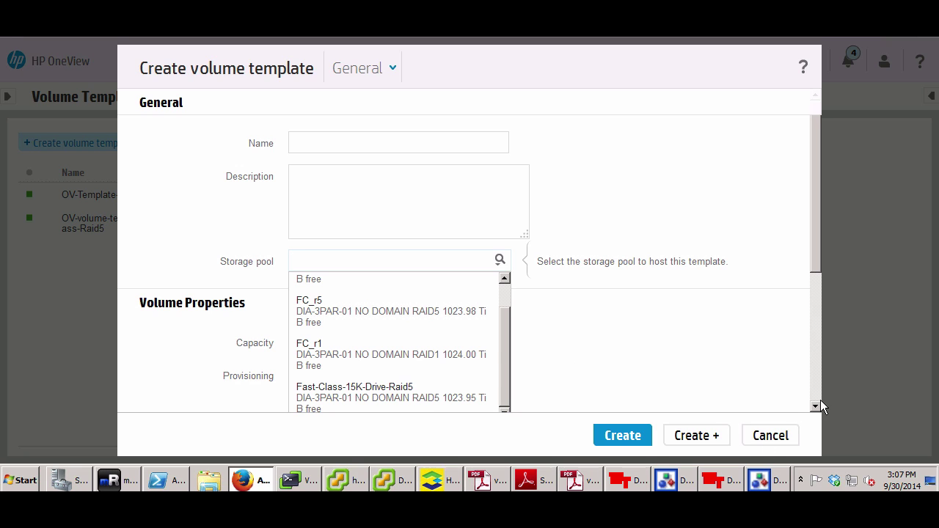
scroll(817, 408, "down", 2)
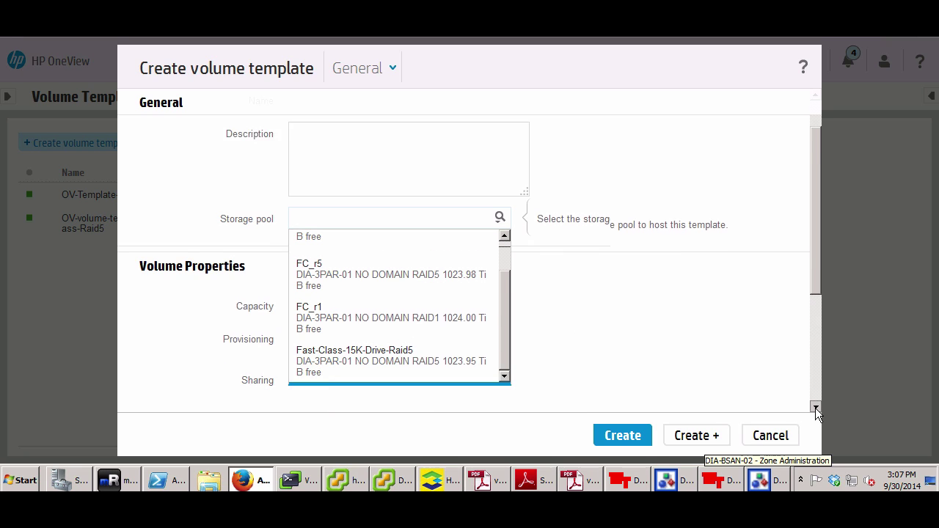
left_click(770, 435)
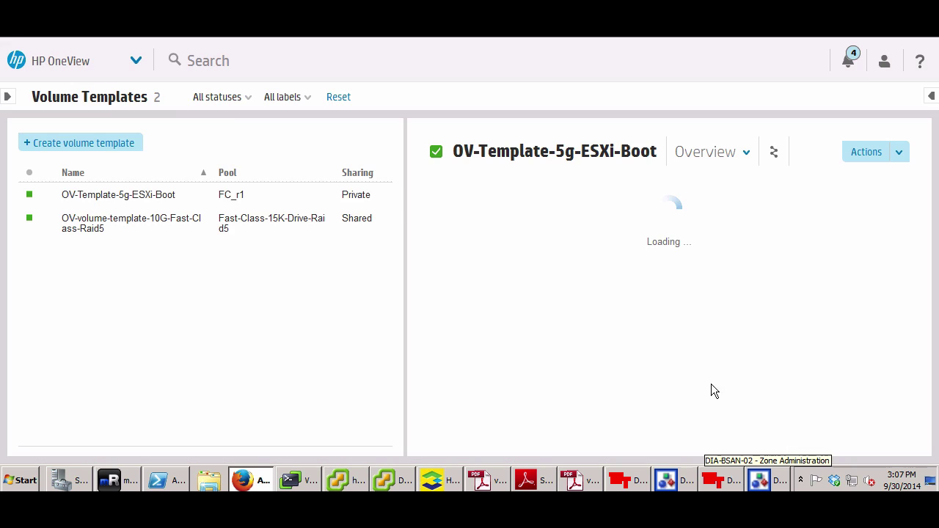
Go to the Volumes list and start a new volume at the name field
left_click(132, 61)
left_click(438, 126)
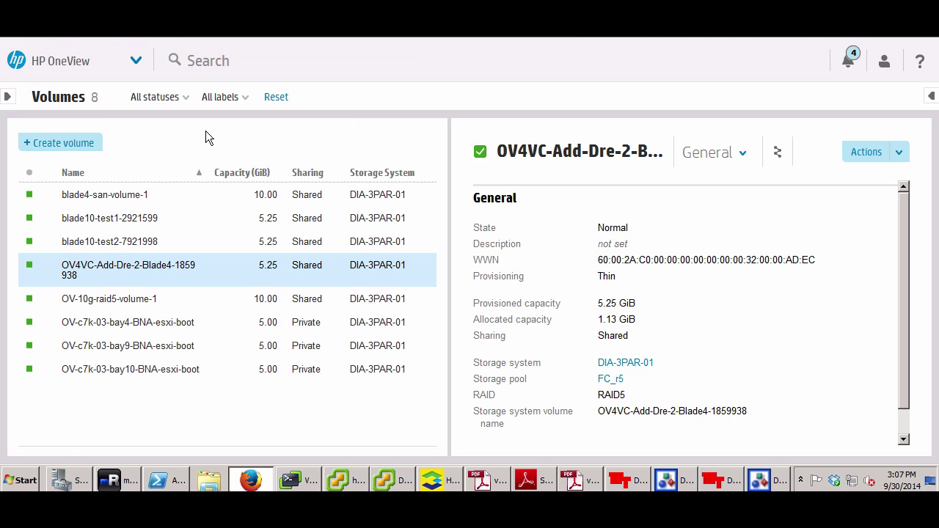
left_click(67, 148)
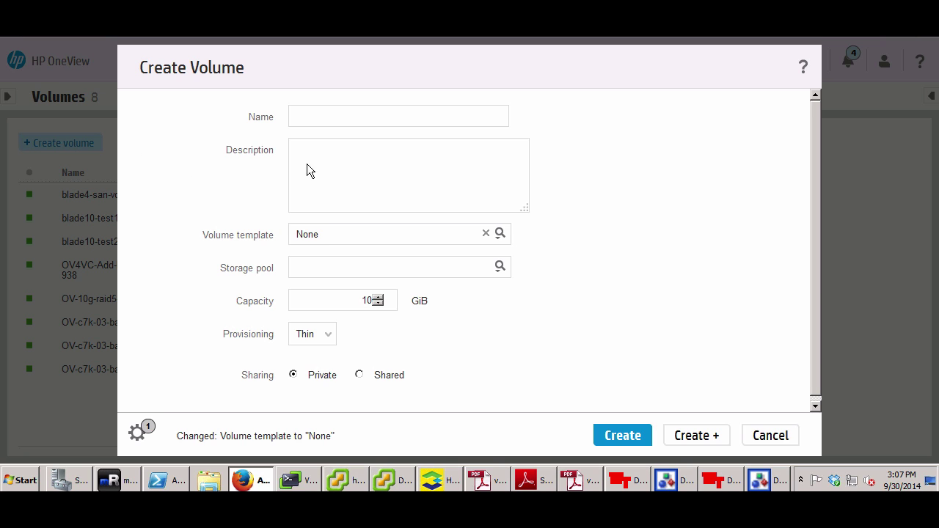
left_click(316, 115)
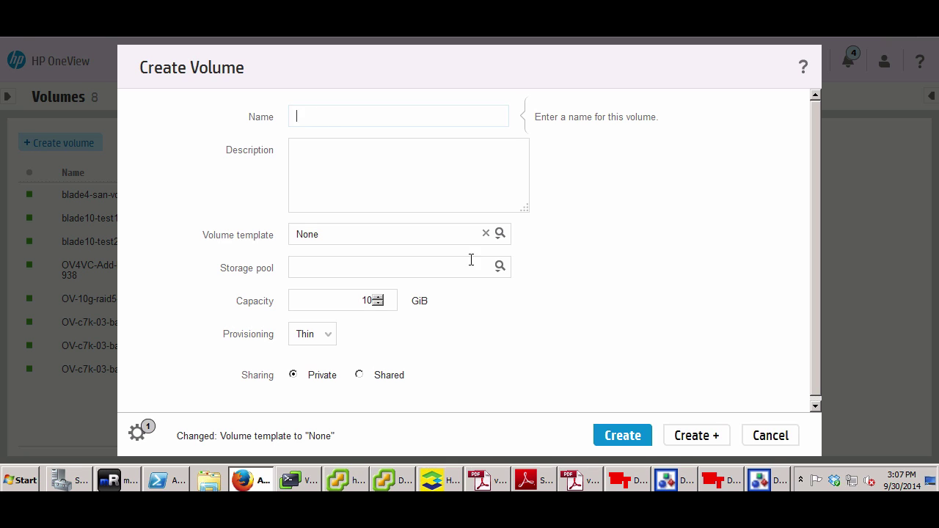
Apply the OV-volume-template-10G-Fast-Class-Raid5 template, then set the template back to None
left_click(498, 236)
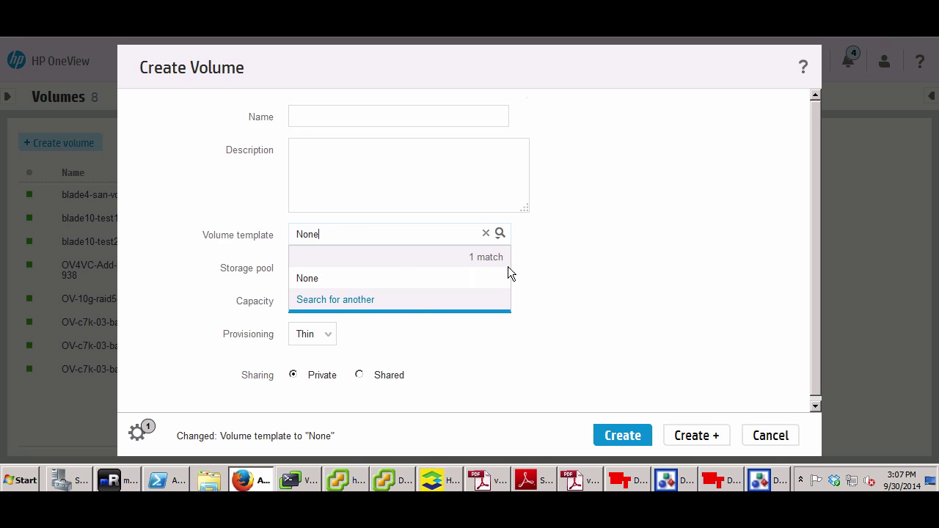
left_click(356, 300)
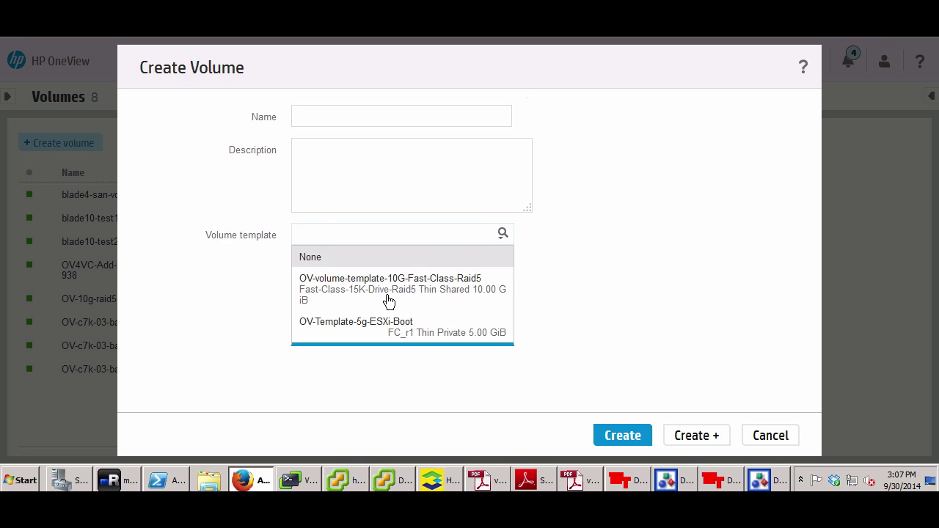
left_click(429, 289)
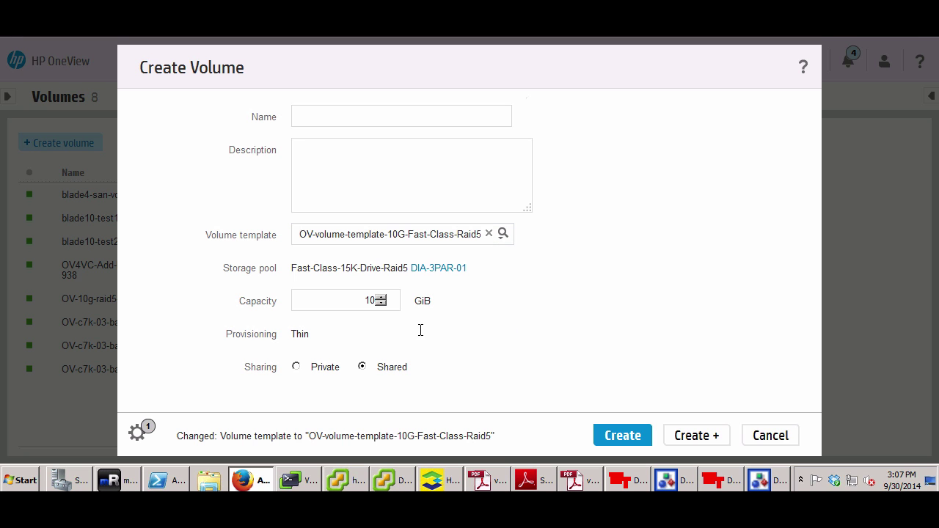
left_click(357, 297)
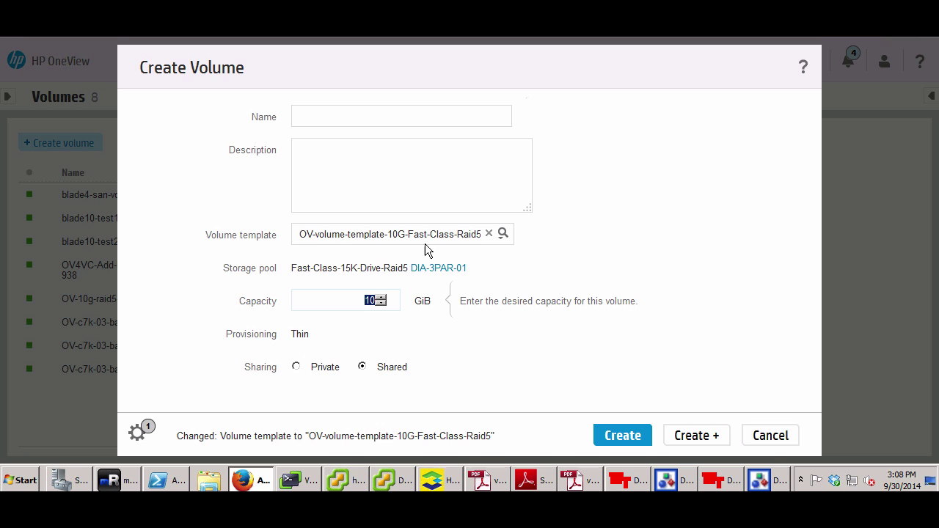
left_click(488, 233)
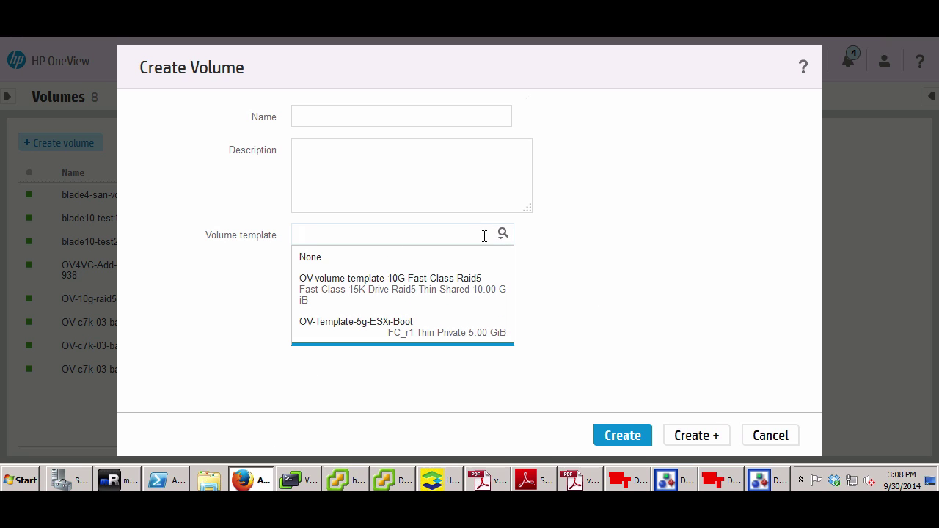
left_click(395, 258)
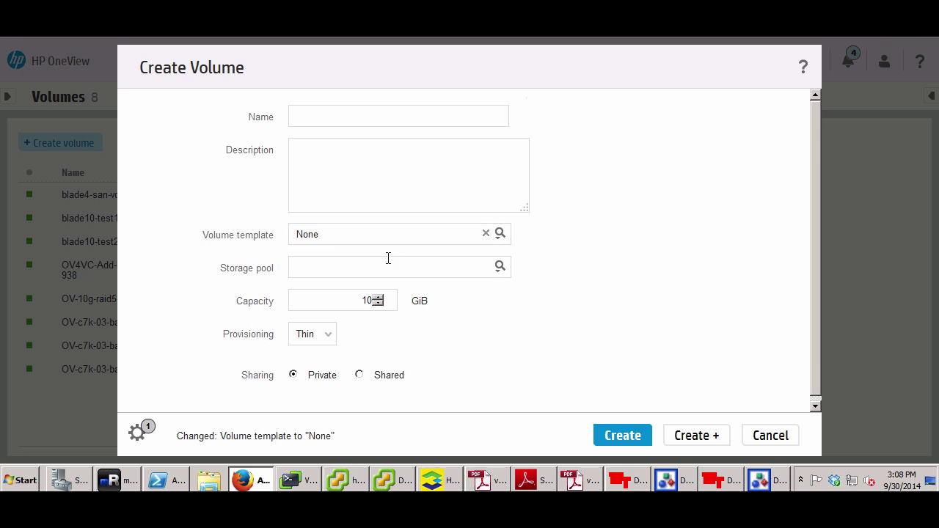
Keep Thin provisioning and cancel the new volume form
left_click(325, 338)
left_click(382, 330)
left_click(297, 114)
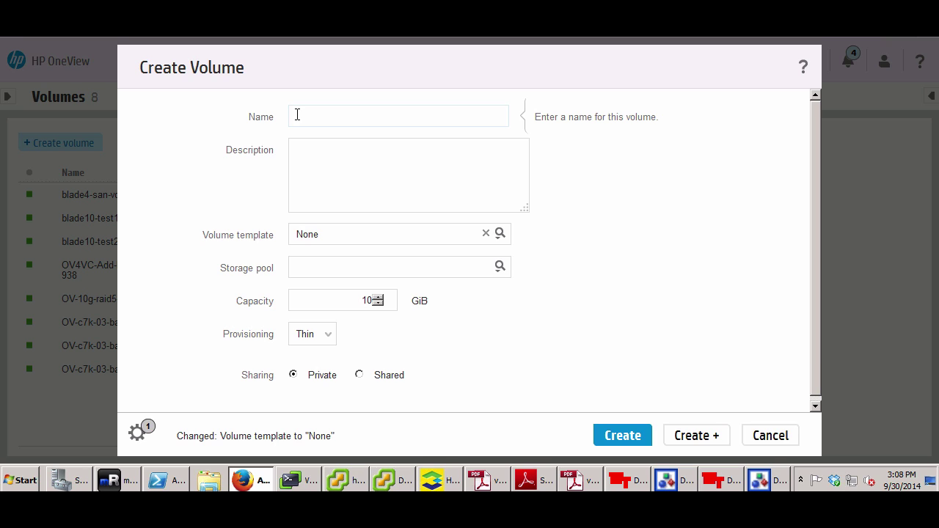
left_click(535, 334)
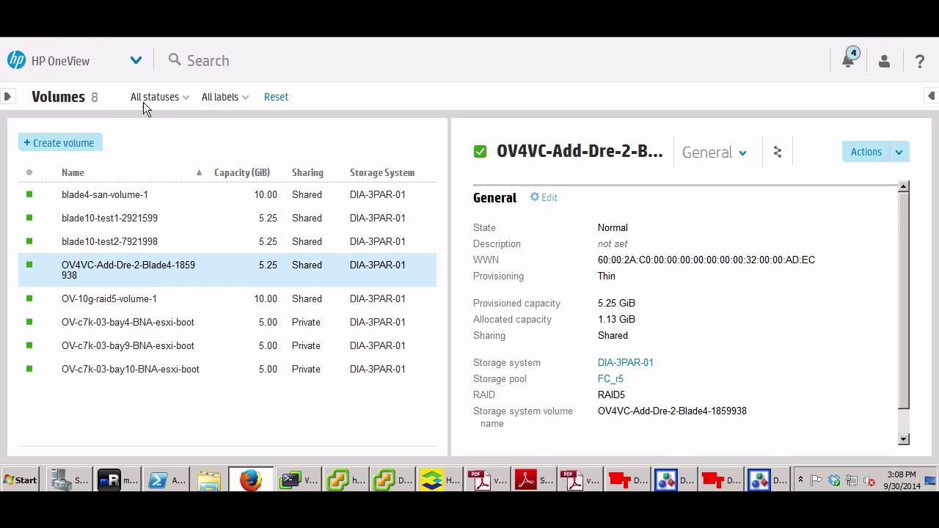
Check SAN Managers for the Brocade Network Advisor at 10.16.170.50, then switch to mRemoteNG
left_click(136, 61)
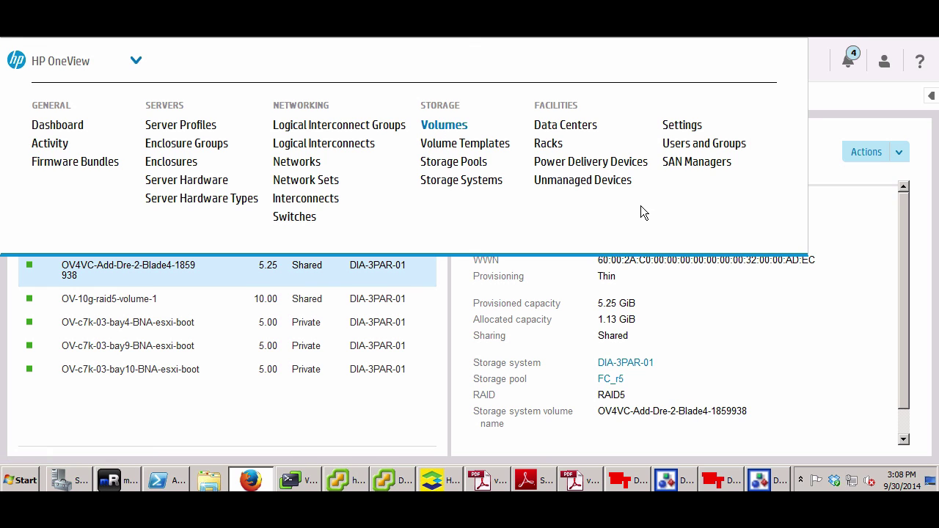
left_click(688, 163)
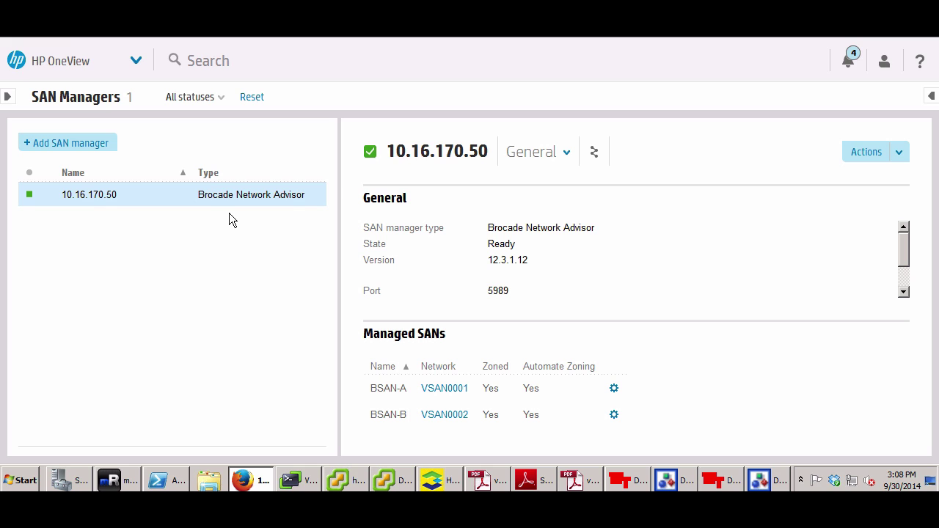
left_click(120, 488)
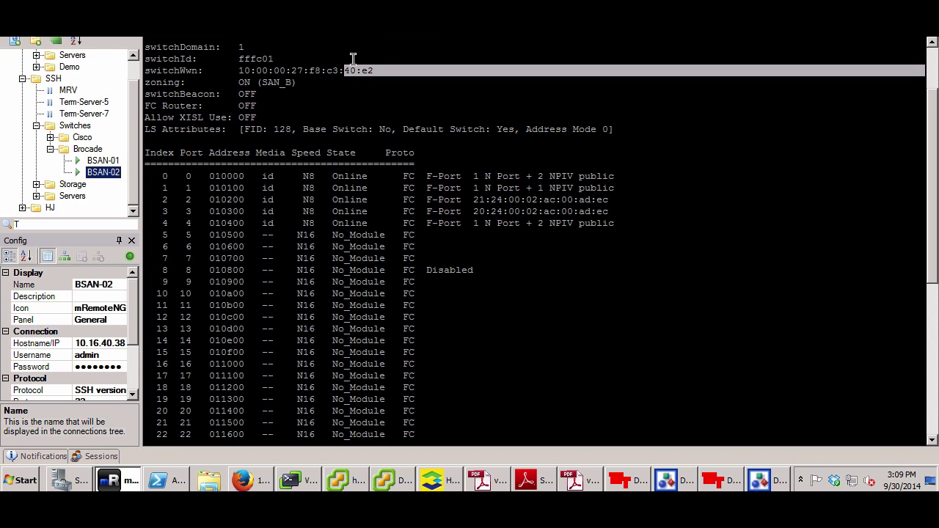
Confirm DIA-3PAR-01's showwsapi reports WSAPI active on HTTPS 8080, then go to Network Advisor
left_click(268, 80)
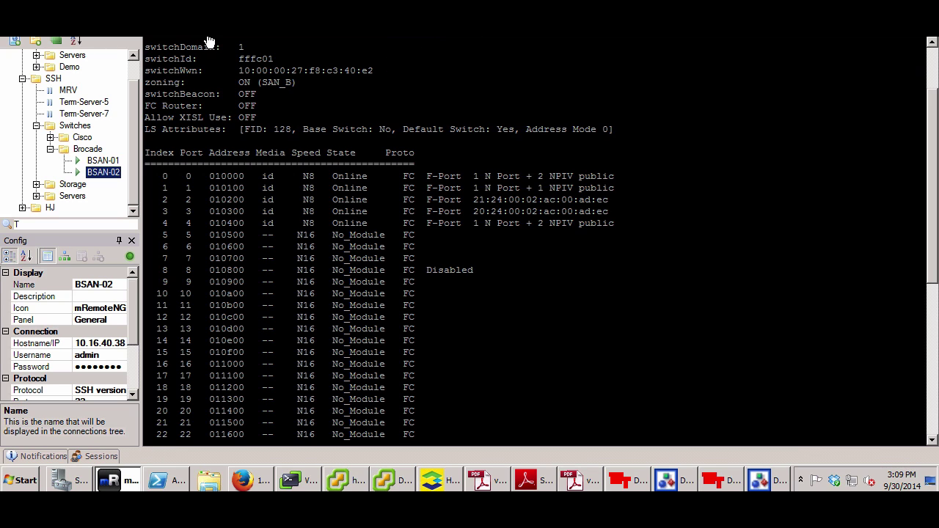
left_click(543, 35)
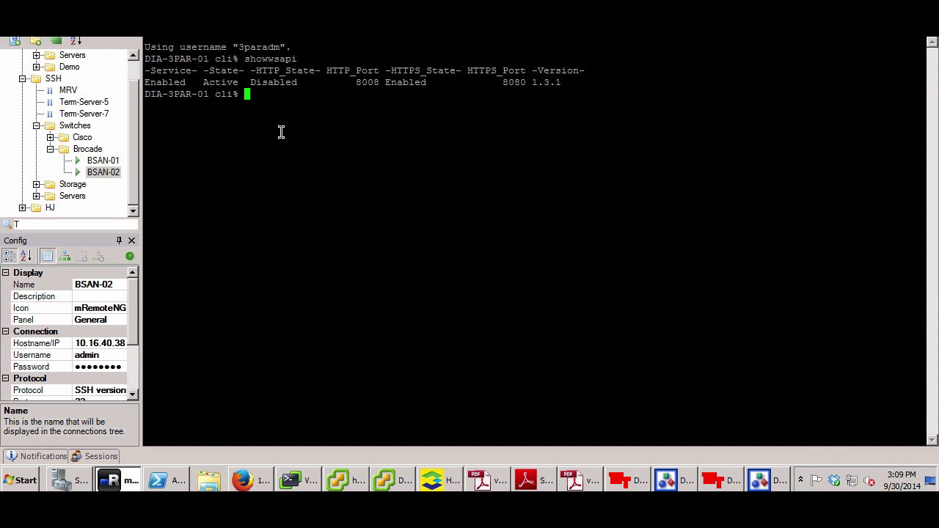
double_click(275, 60)
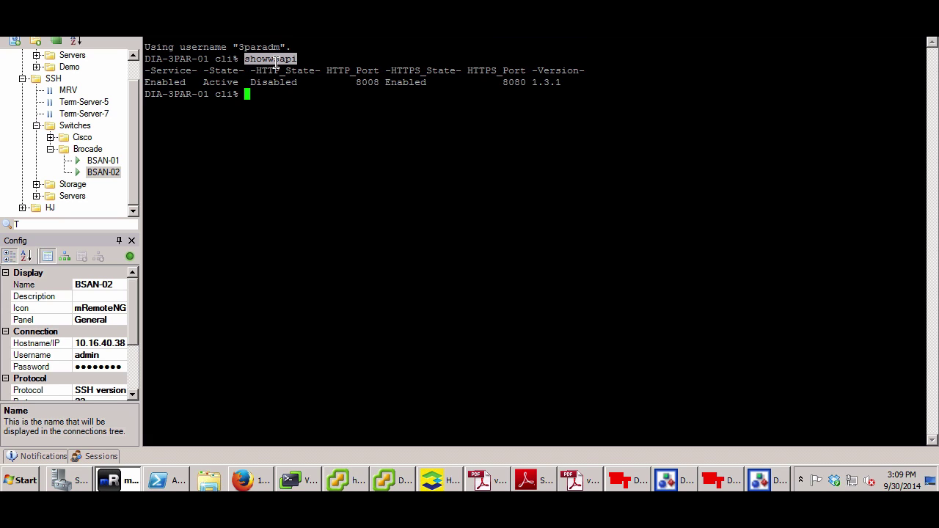
triple_click(284, 59)
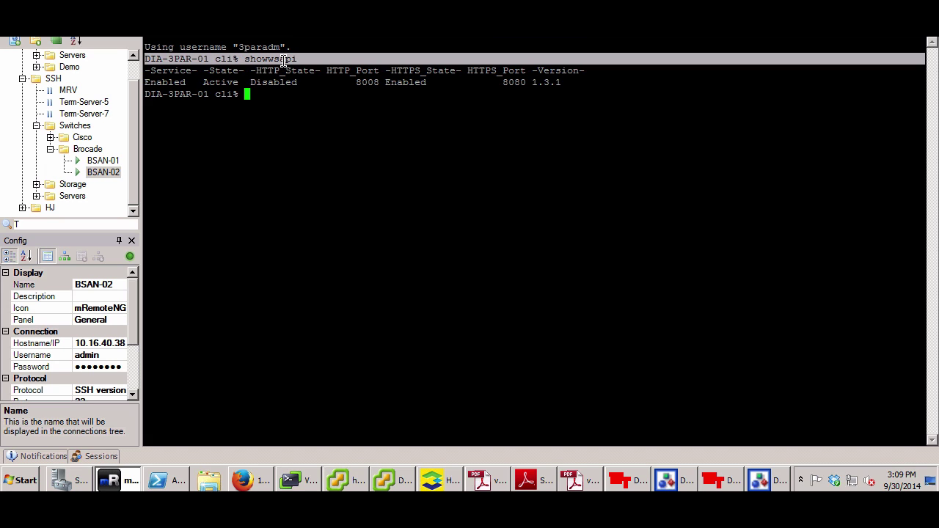
left_click(283, 60)
left_click_drag(297, 59, 144, 82)
left_click(286, 94)
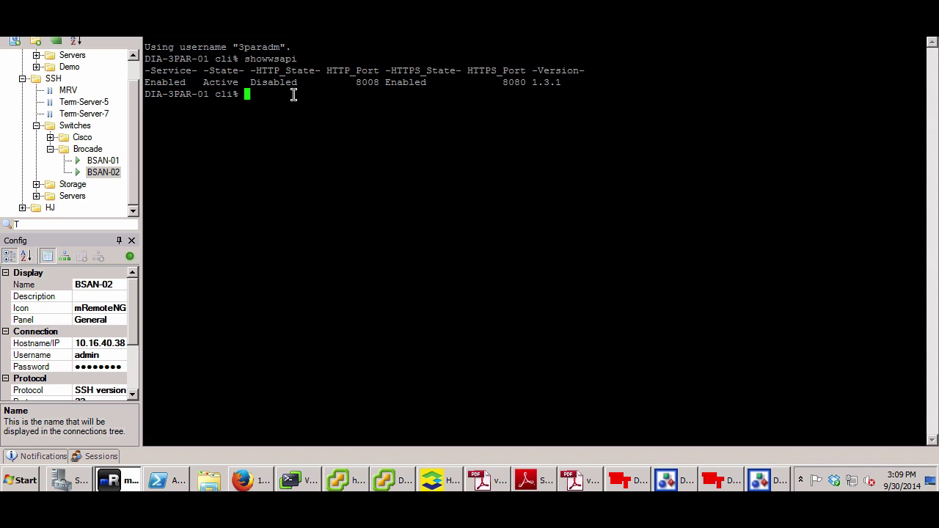
triple_click(277, 59)
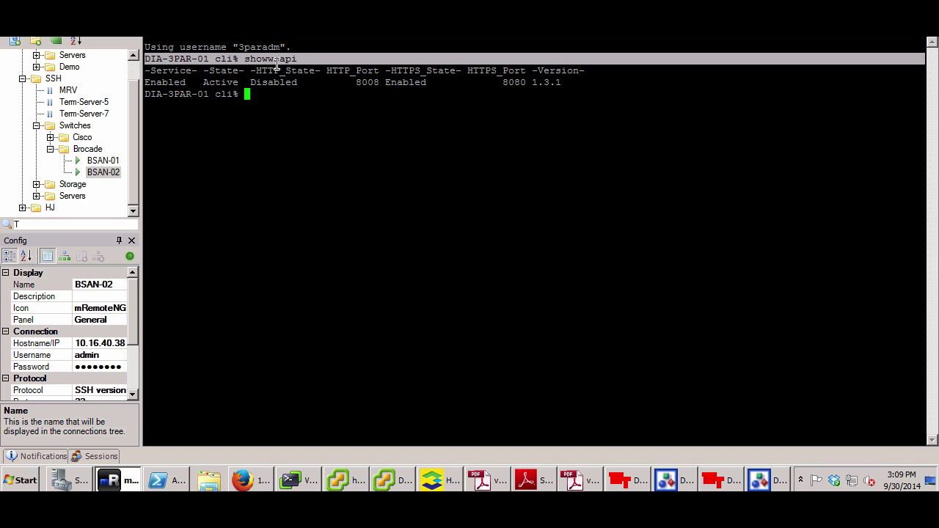
left_click(276, 94)
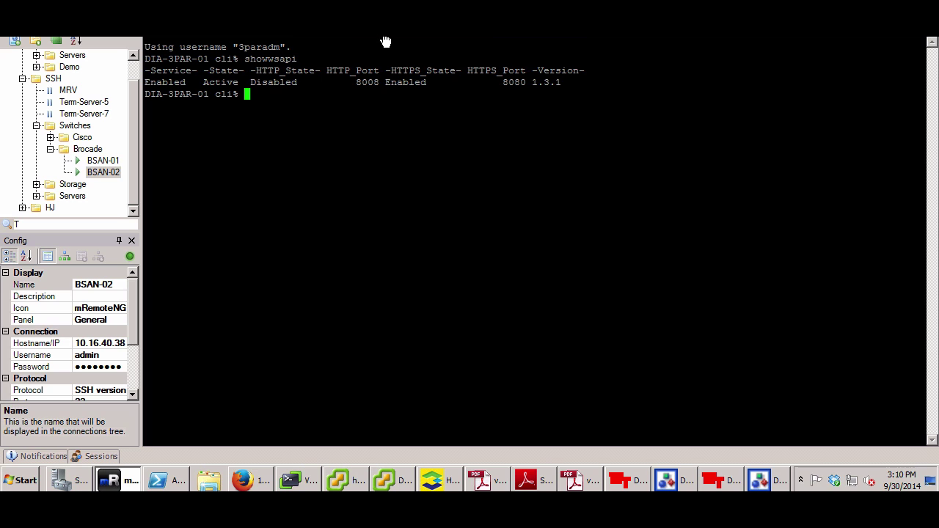
left_click(235, 36)
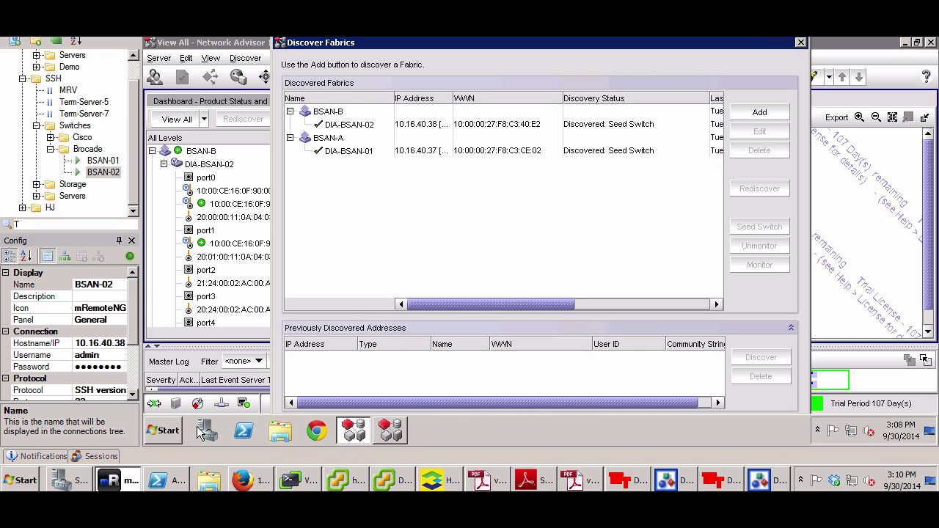
Show the desktop and open Explorer on the Downloads and Desktop folders
left_click(929, 433)
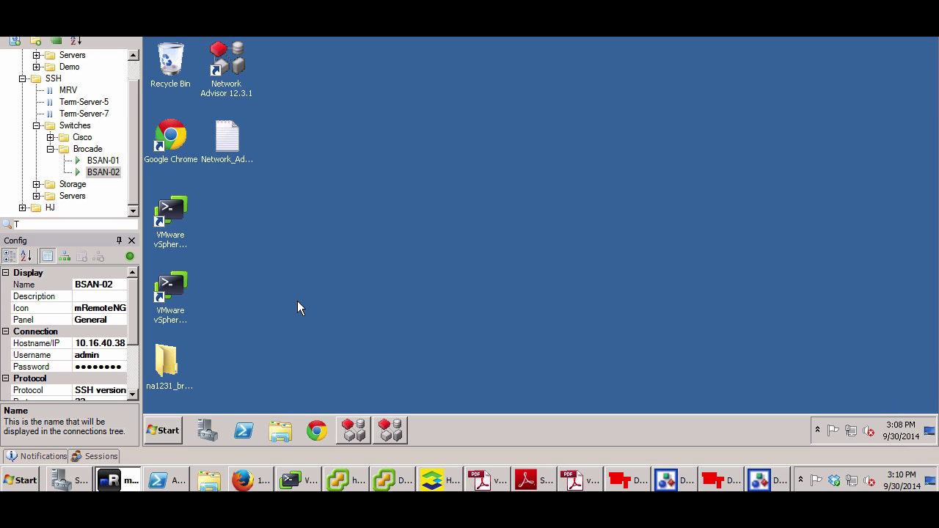
left_click(166, 361)
left_click(280, 431)
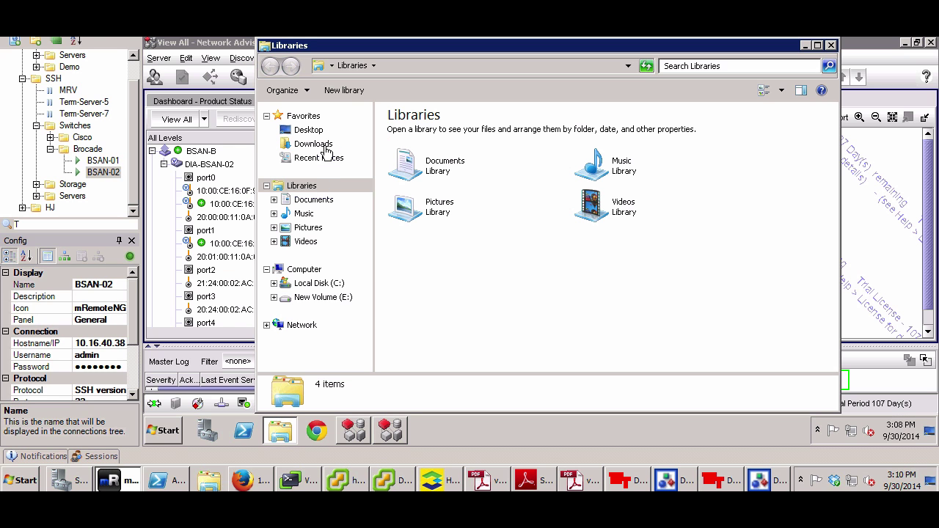
left_click(318, 144)
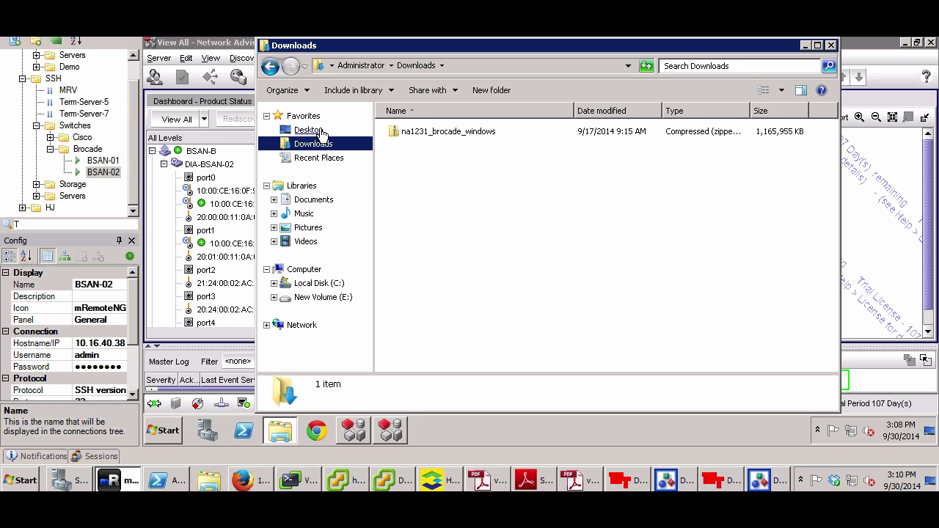
left_click(321, 132)
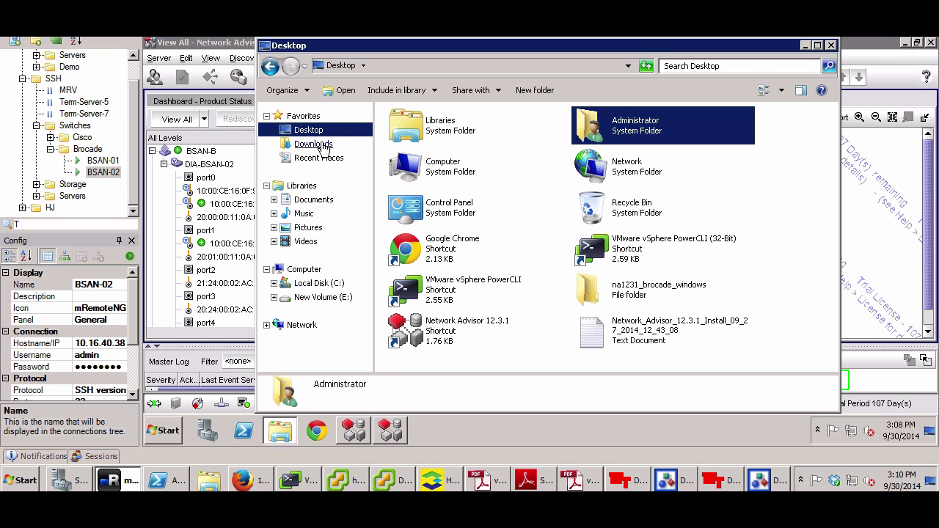
Bring Network Advisor's Discover Fabrics dialog, listing DIA-BSAN-01 and DIA-BSAN-02, back to the front
left_click(321, 144)
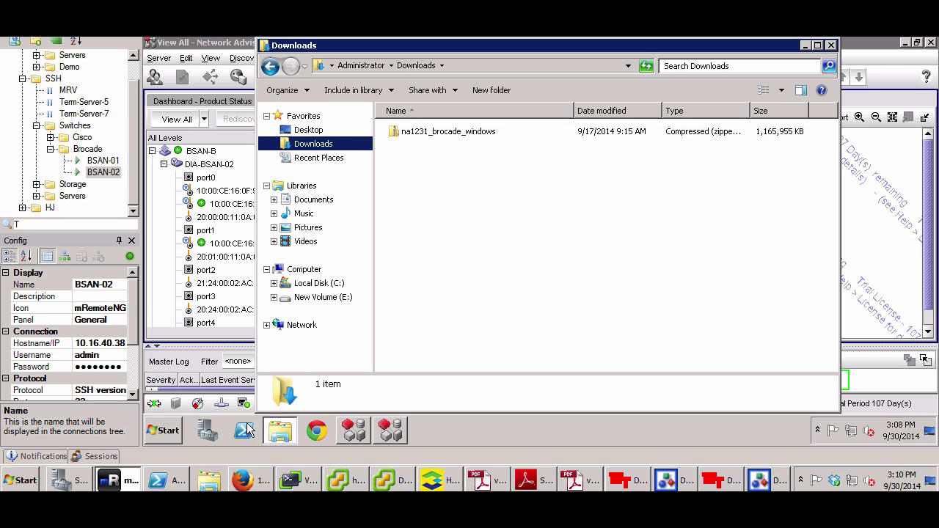
left_click(354, 430)
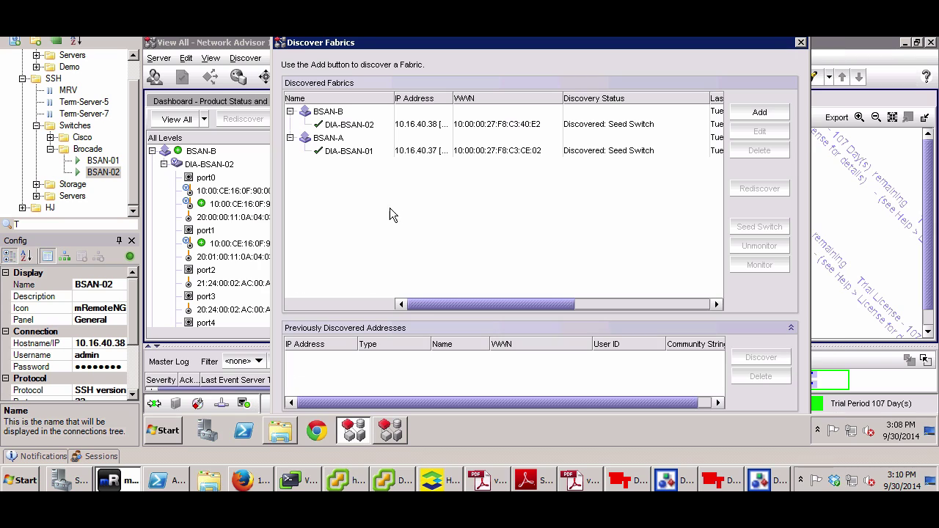
Review discovered fabrics BSAN-A (DIA-BSAN-01) and BSAN-B (DIA-BSAN-02) without adding one, then close Discover Fabrics
left_click_drag(364, 43, 341, 46)
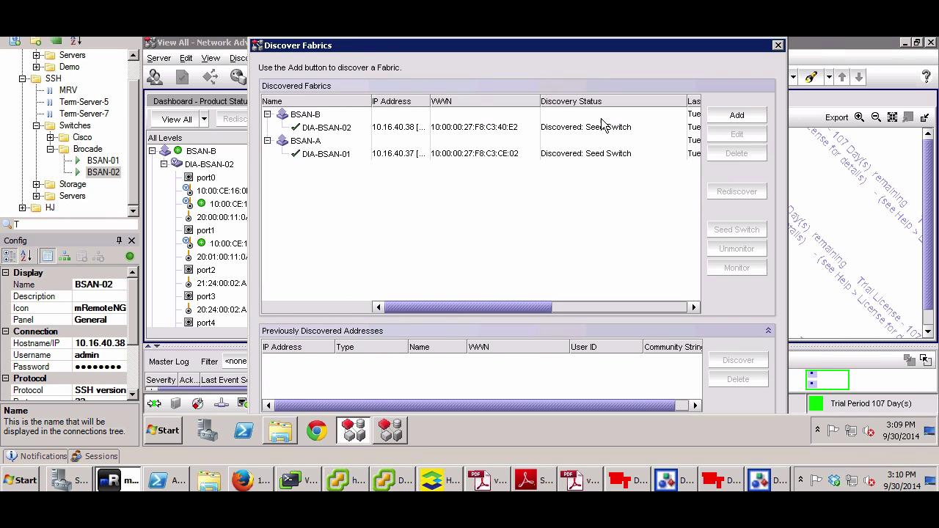
left_click(728, 118)
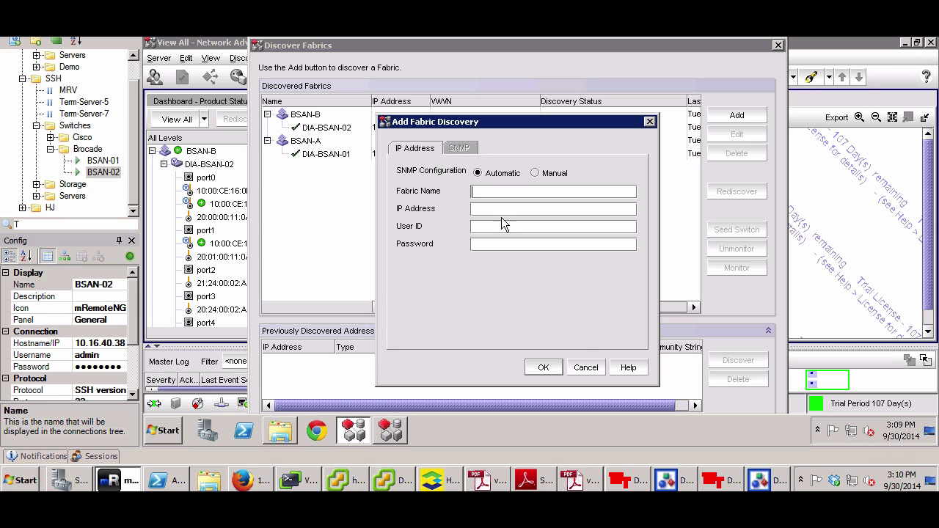
left_click(586, 369)
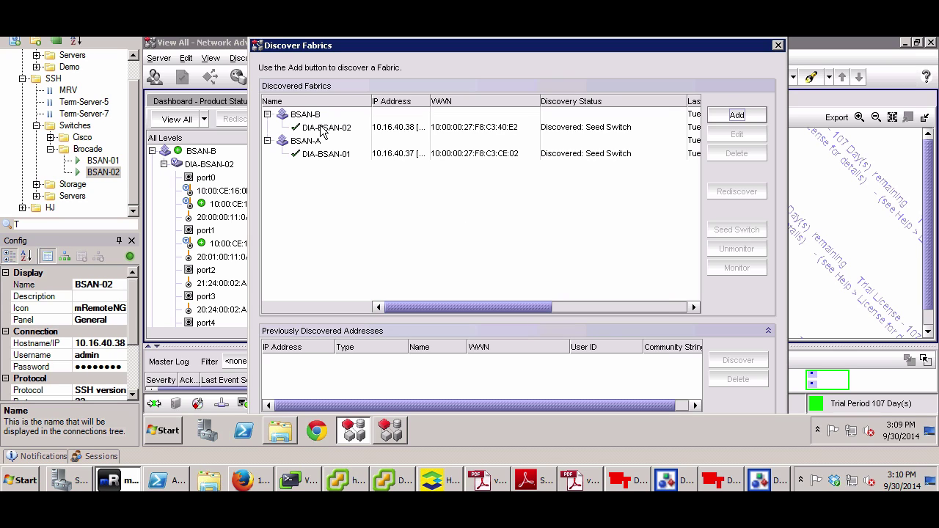
left_click(325, 130)
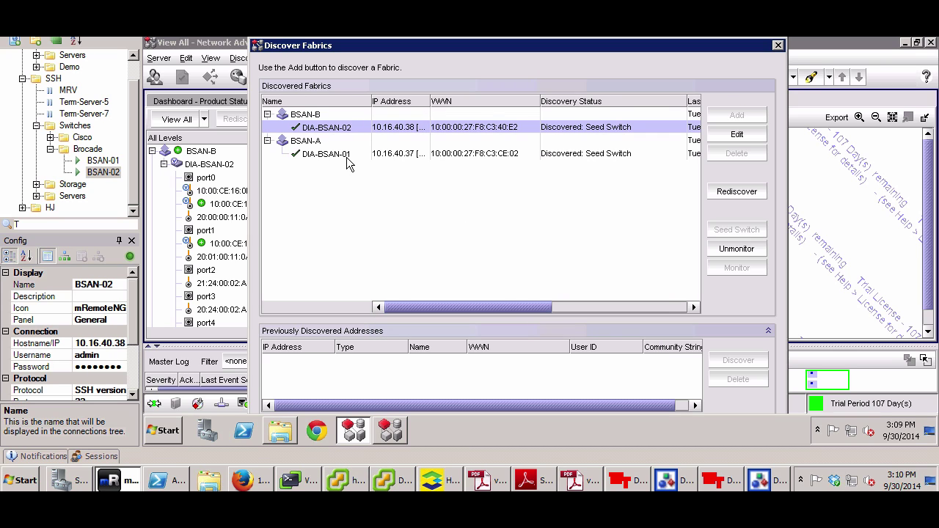
left_click(344, 154)
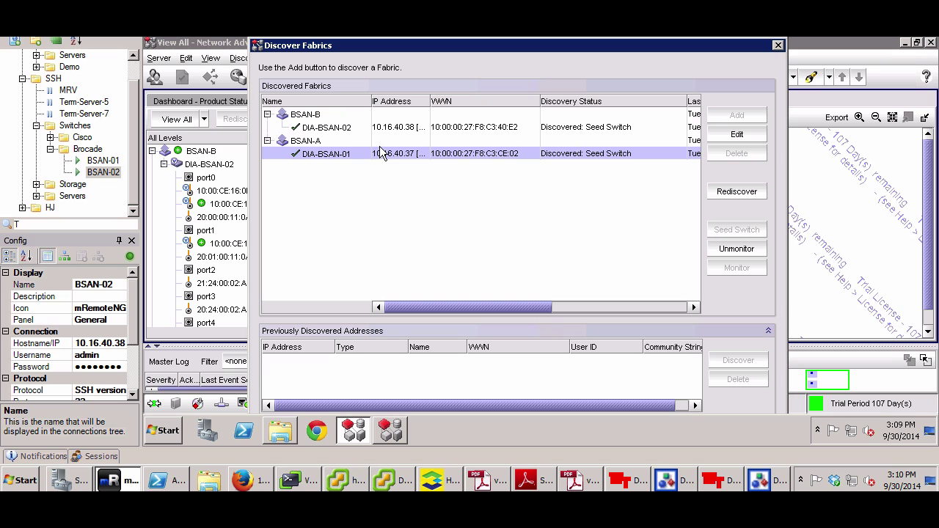
left_click(779, 46)
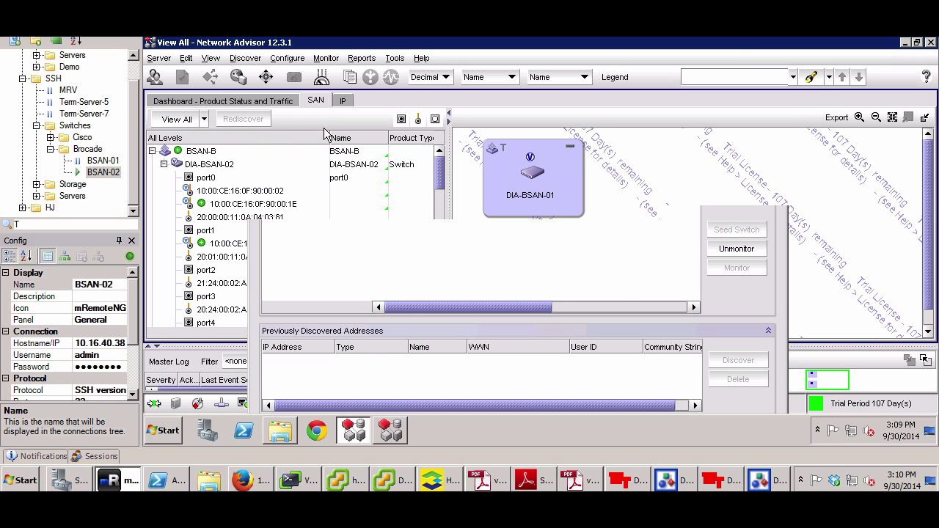
Glance at the Dashboard, return to the SAN view, and list the remote server's programs
left_click(187, 103)
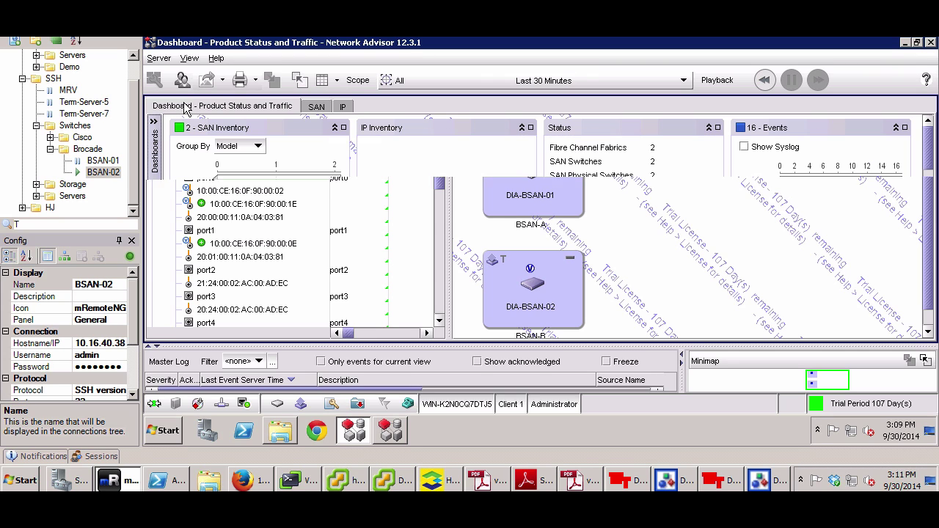
left_click(316, 106)
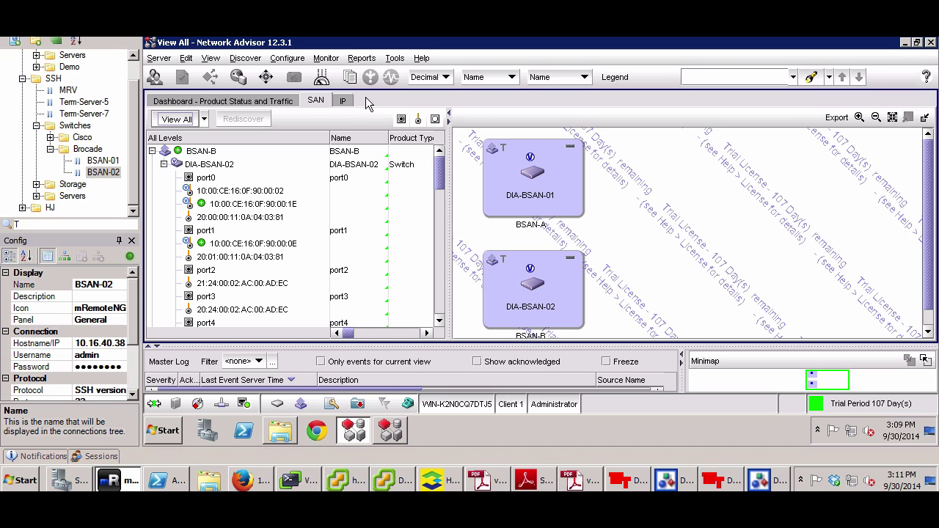
left_click(173, 431)
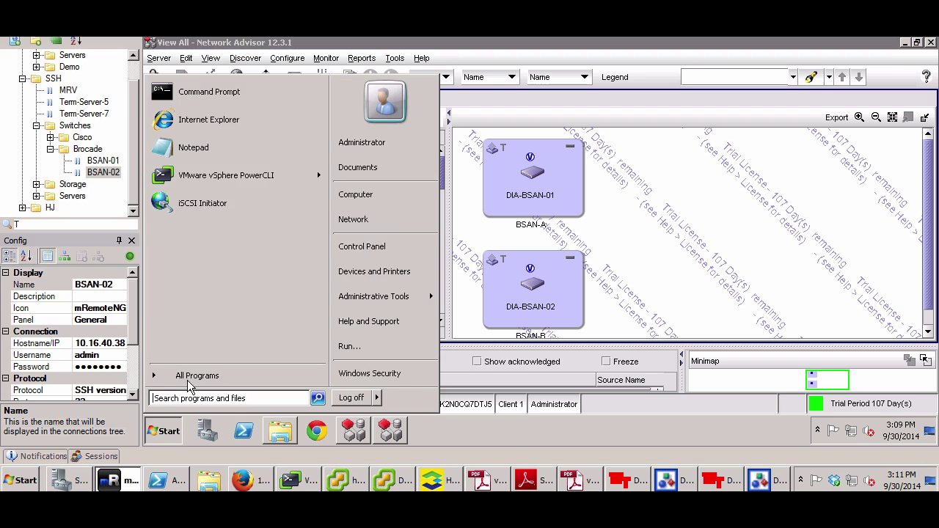
left_click(183, 374)
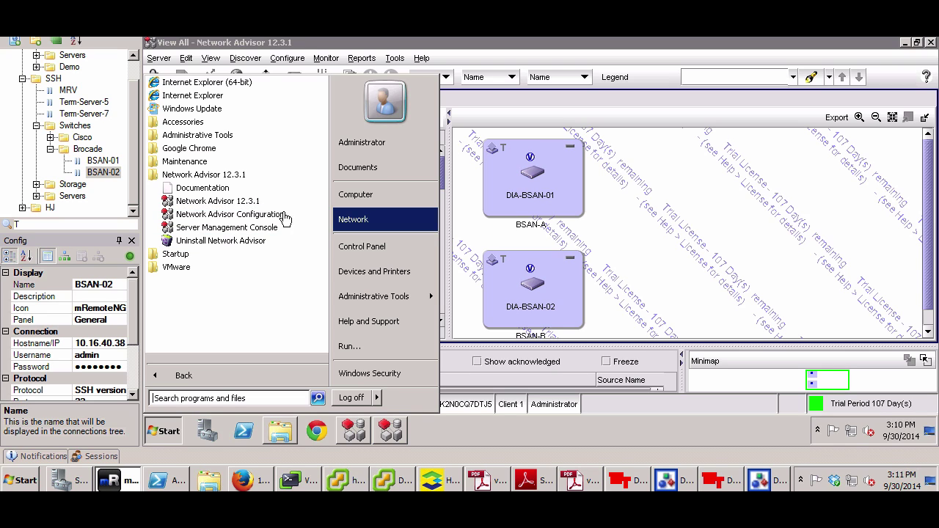
Confirm SMI Agent port 5989 in Network Advisor Configuration, then return to HP OneView's SAN Managers
left_click(392, 431)
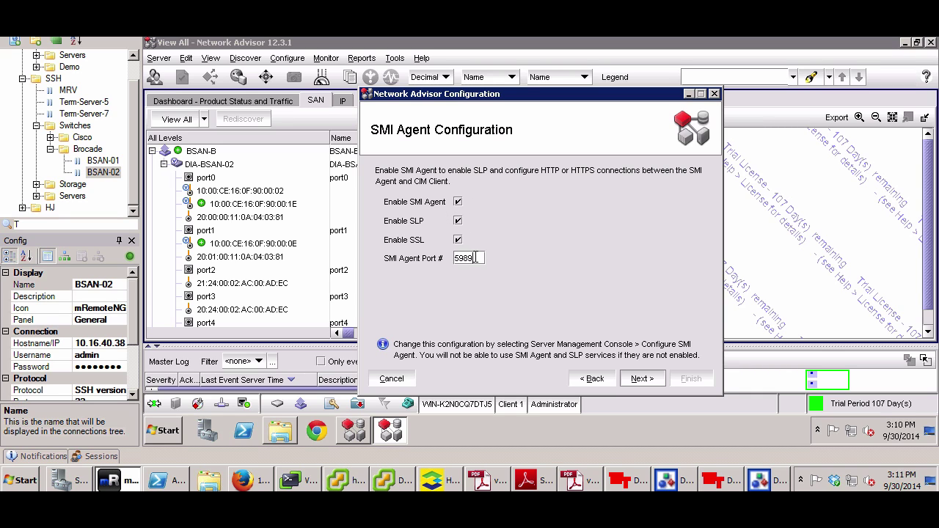
double_click(452, 258)
left_click(247, 484)
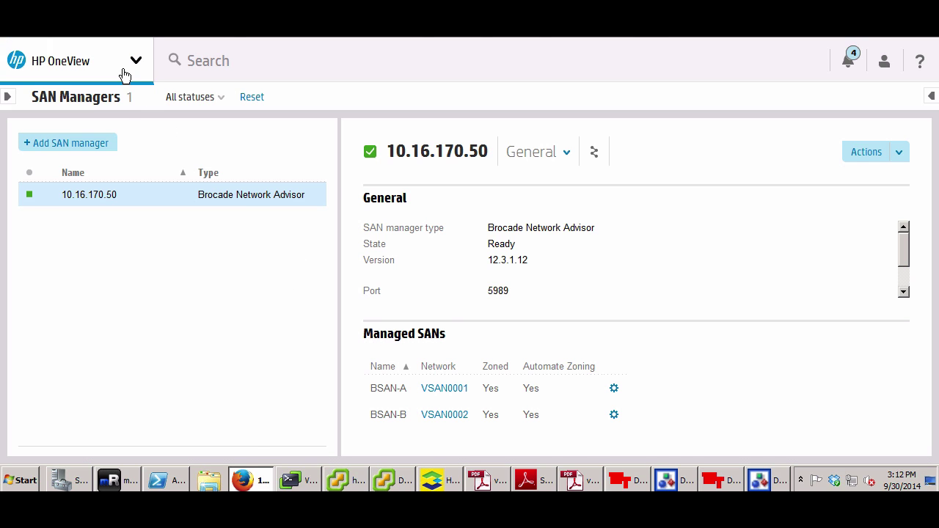
left_click(91, 147)
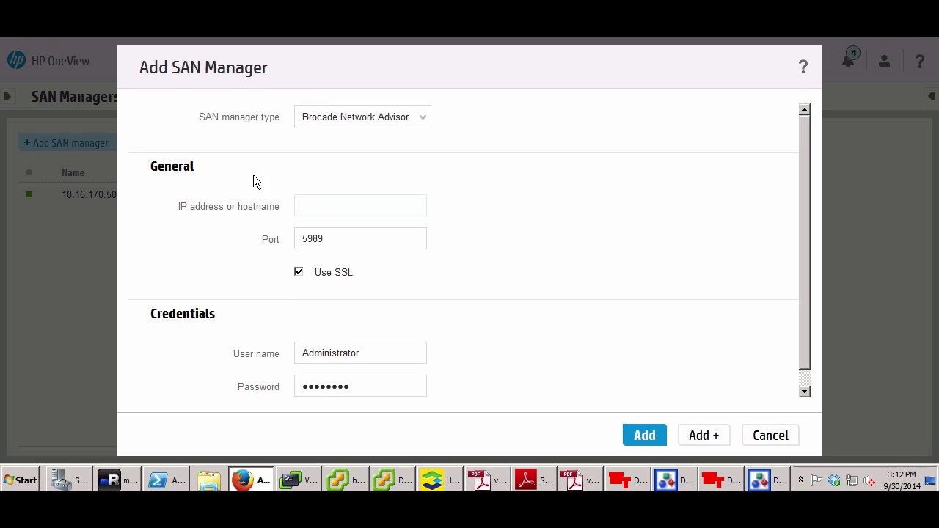
left_click(321, 203)
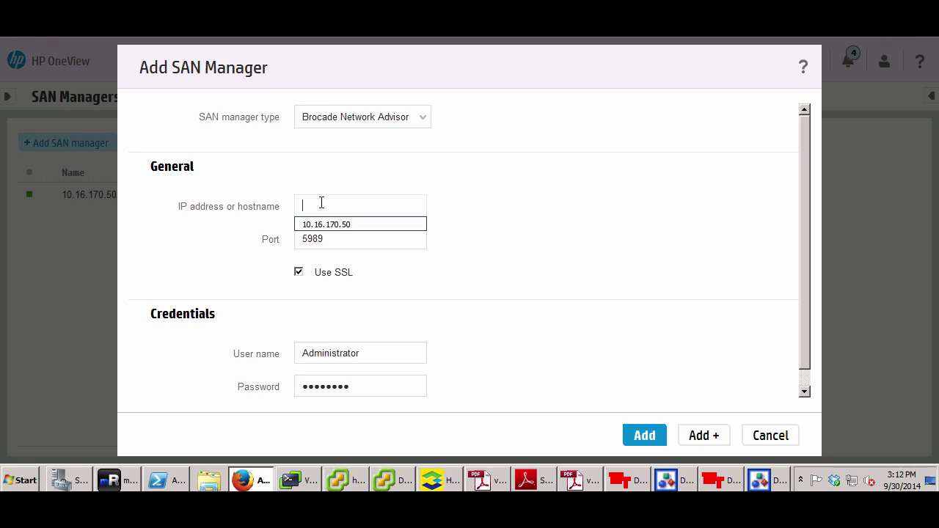
double_click(352, 239)
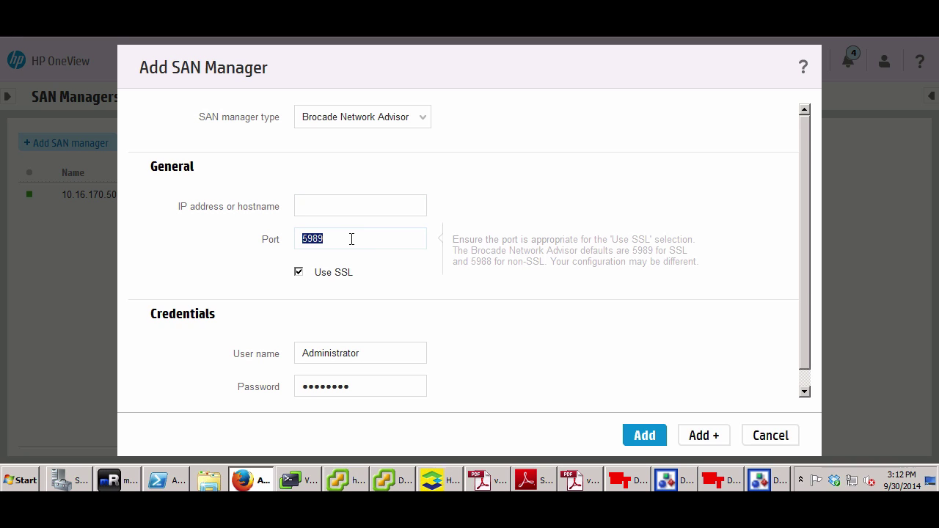
left_click(351, 239)
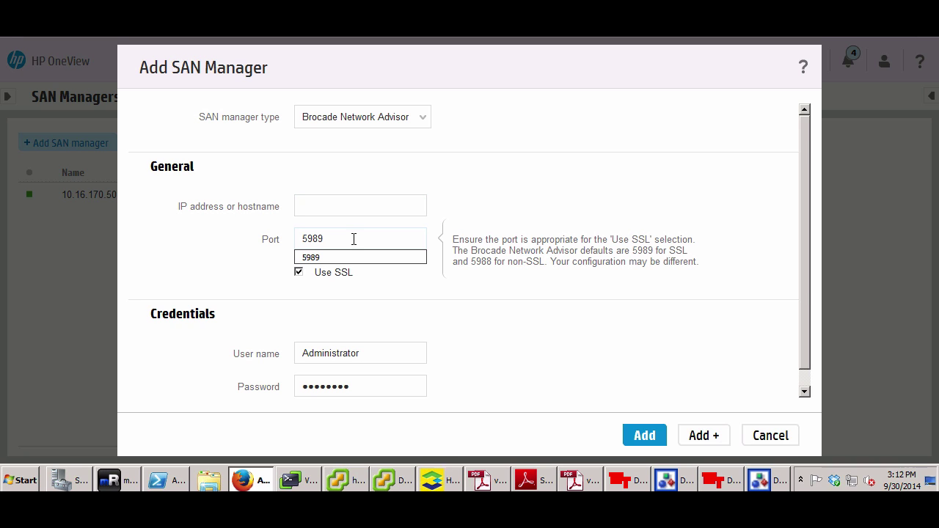
left_click(223, 244)
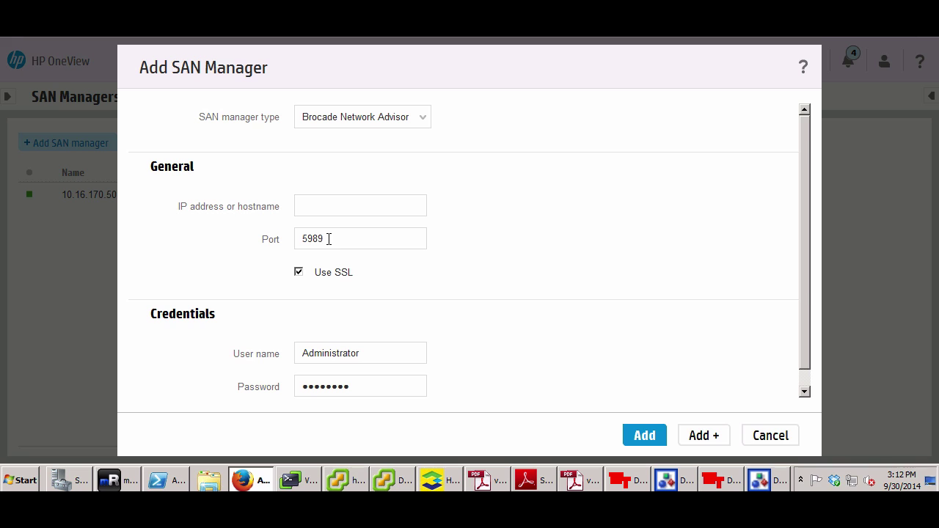
left_click_drag(329, 239, 289, 239)
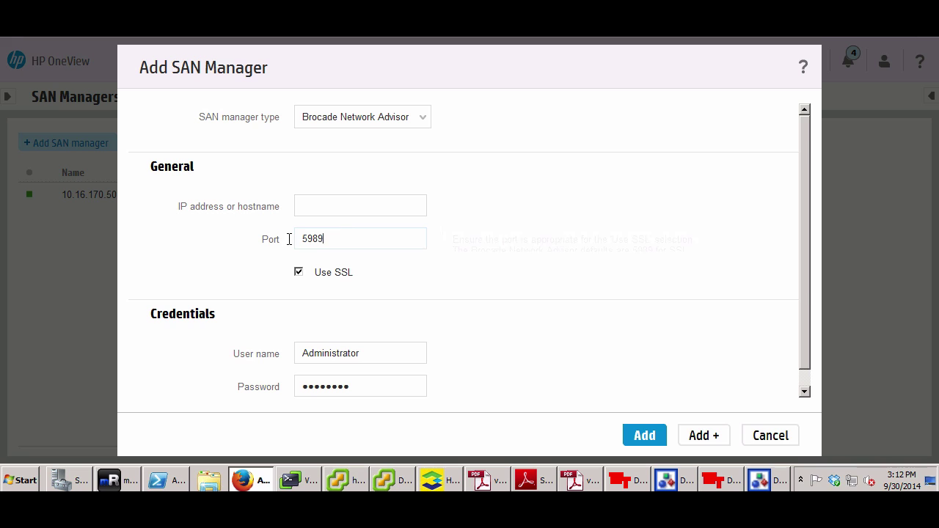
left_click(203, 248)
scroll(473, 357, "down", 1)
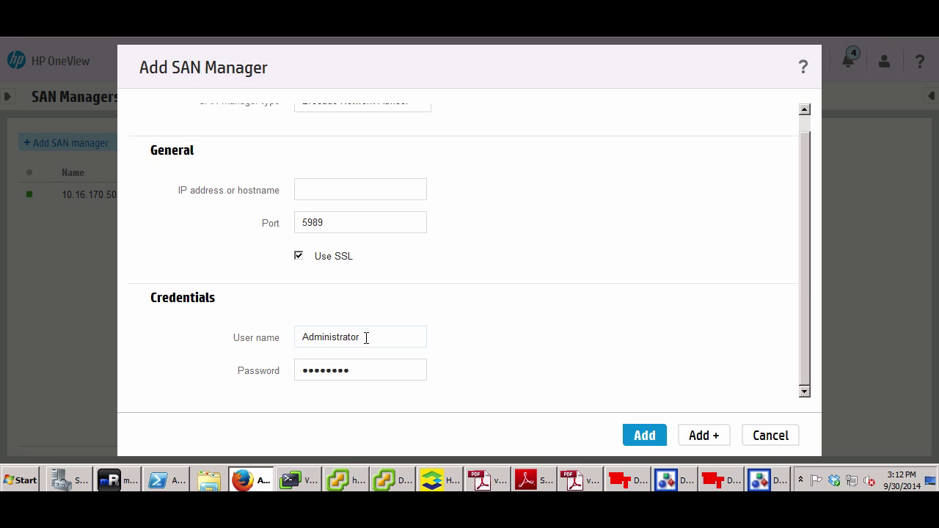
left_click(774, 436)
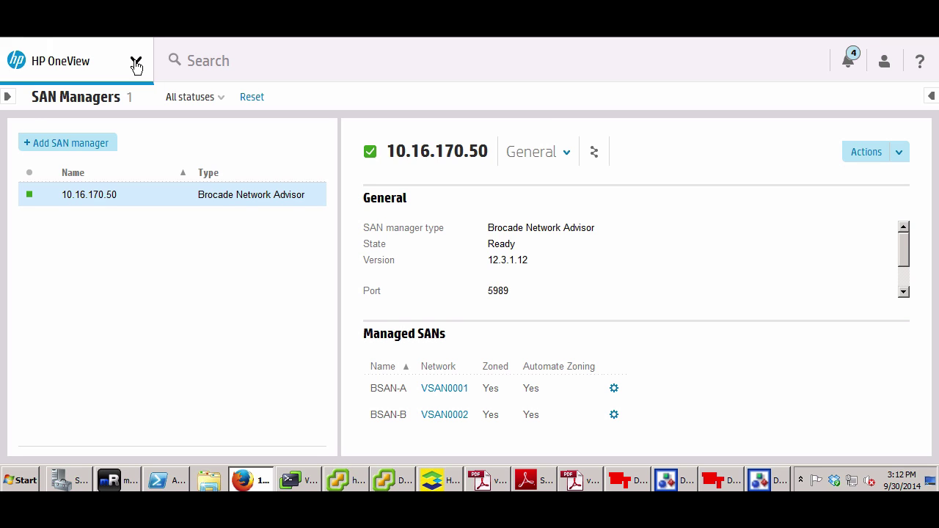
left_click(135, 62)
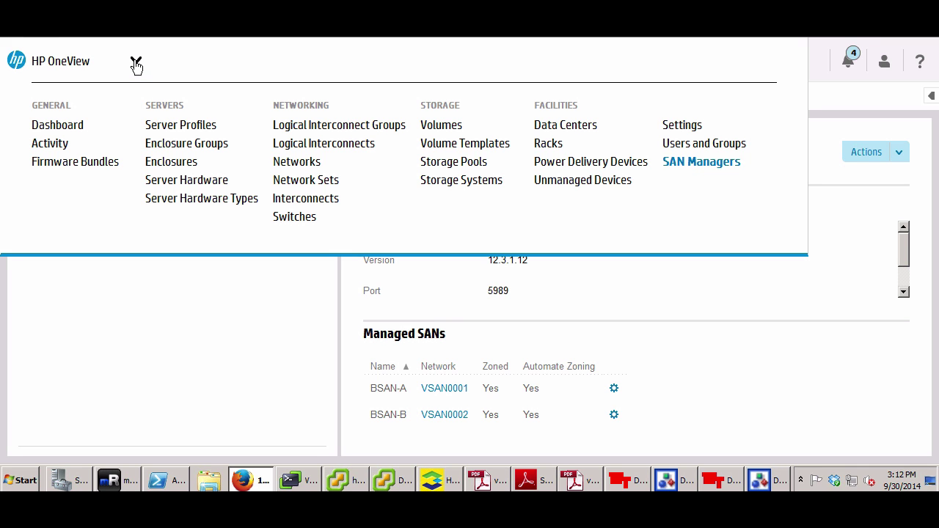
Open the VSAN0001 Fibre Channel network for editing from the Networks page
left_click(308, 166)
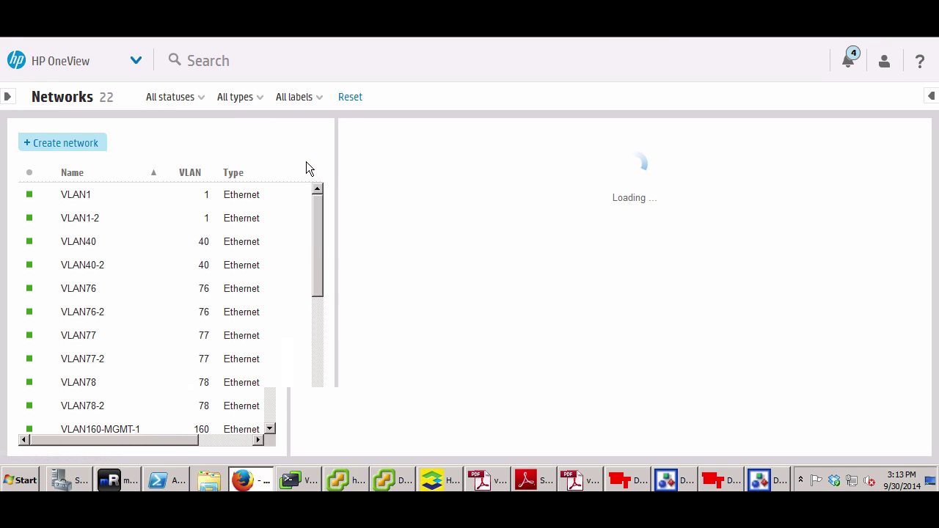
left_click_drag(355, 272, 354, 440)
left_click(242, 413)
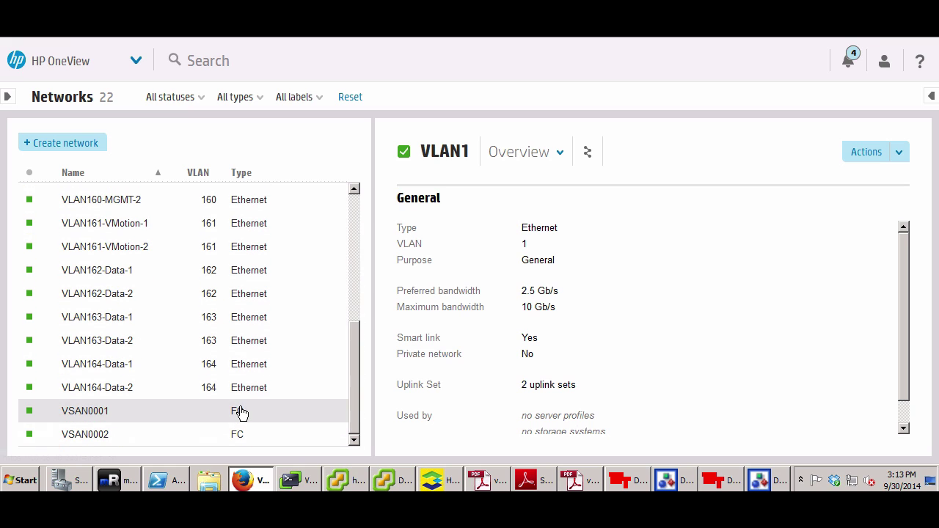
left_click(899, 161)
left_click(859, 197)
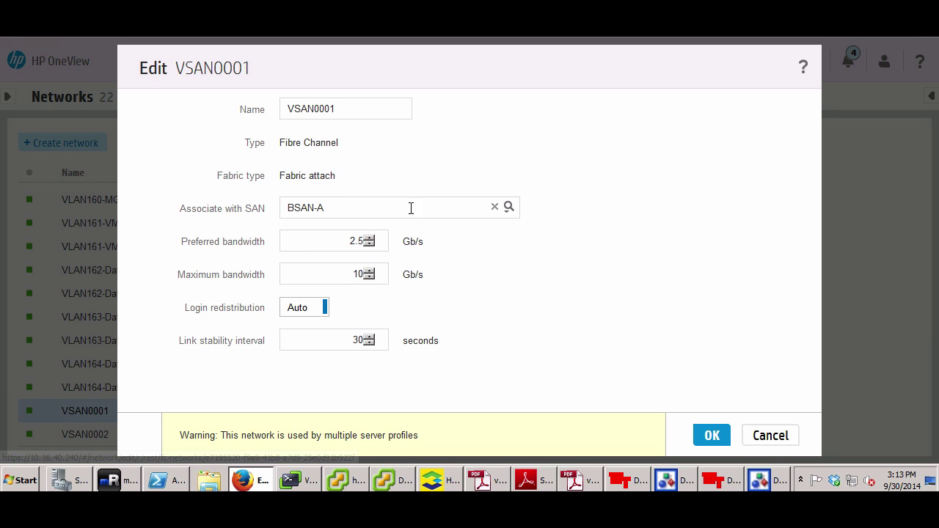
Review VSAN0001's associated SAN, keep BSAN-A, and cancel without saving
mouse_move(352, 208)
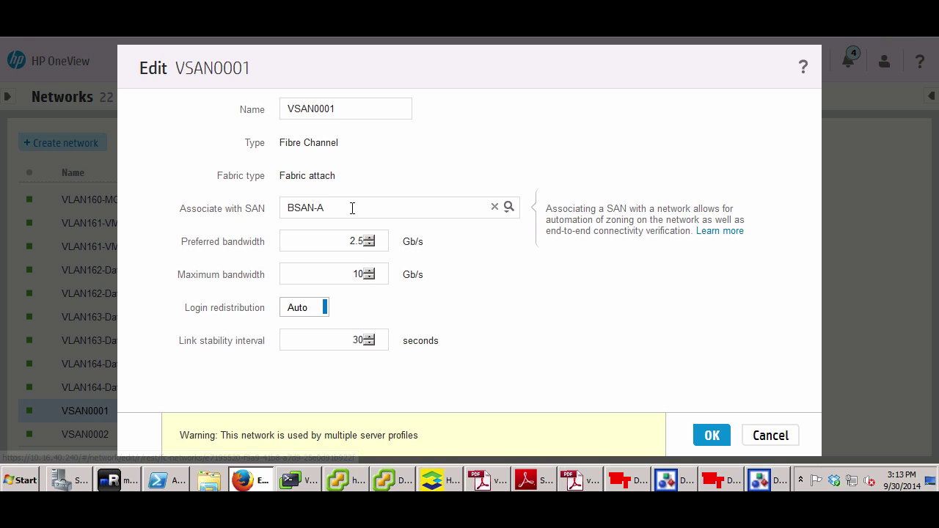
left_click(489, 208)
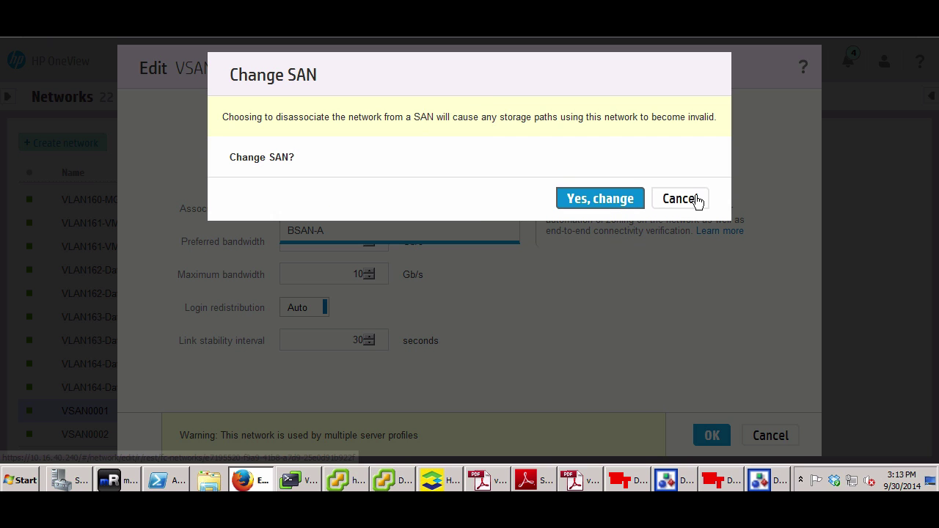
left_click(680, 199)
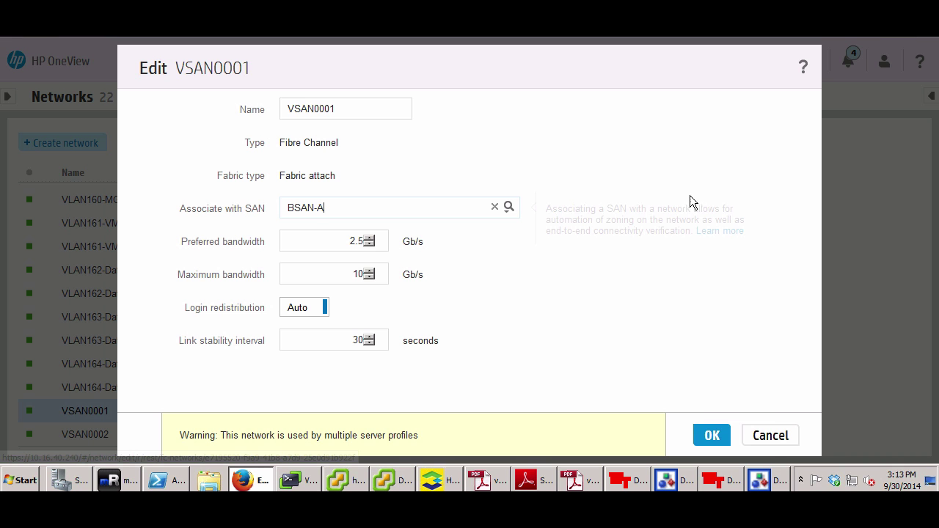
left_click(507, 211)
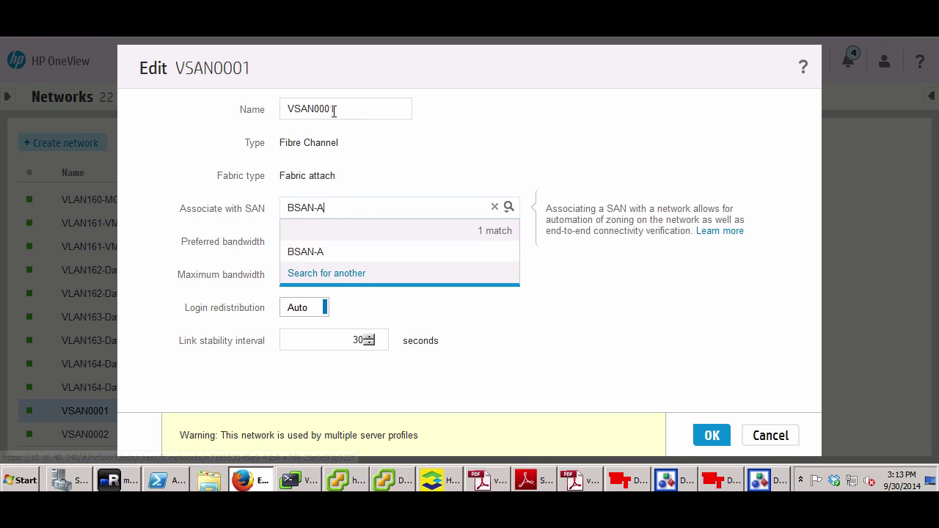
mouse_move(334, 109)
left_click_drag(330, 207, 289, 207)
left_click(326, 208)
left_click(286, 208, "shift")
left_click(332, 208)
left_click(323, 209)
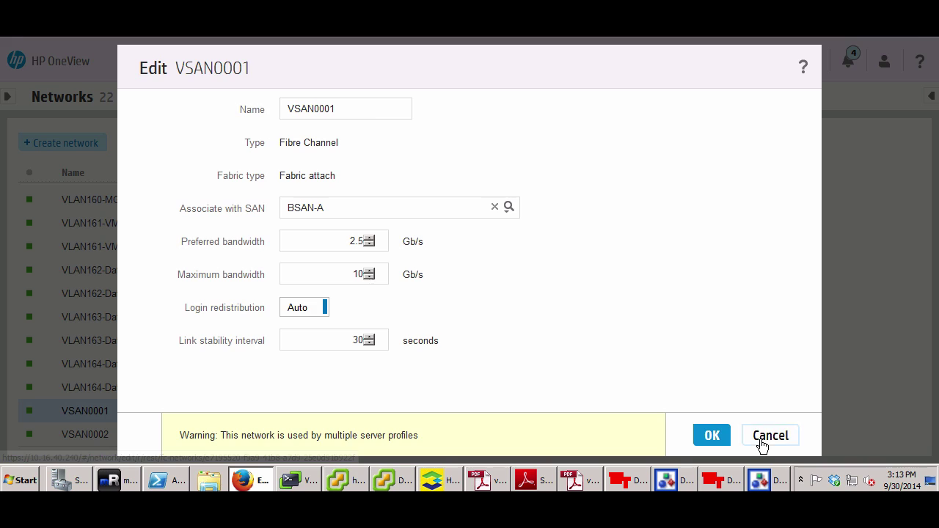
left_click(760, 440)
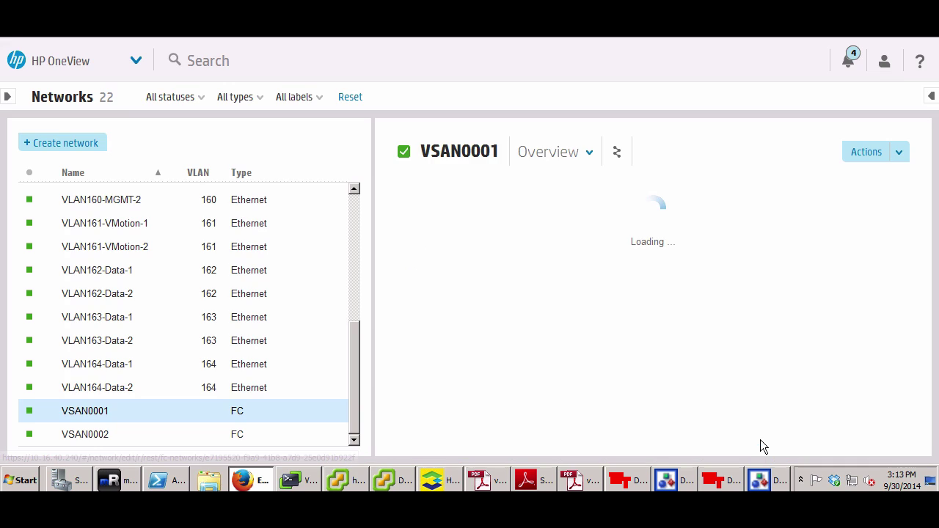
Open VSAN0002's edit settings for review and cancel without changes
left_click(283, 437)
left_click(899, 152)
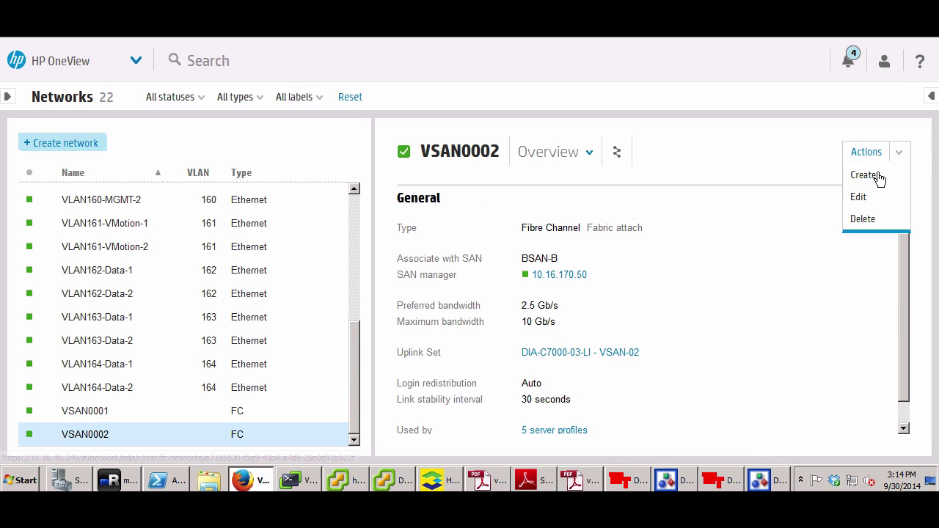
left_click(860, 198)
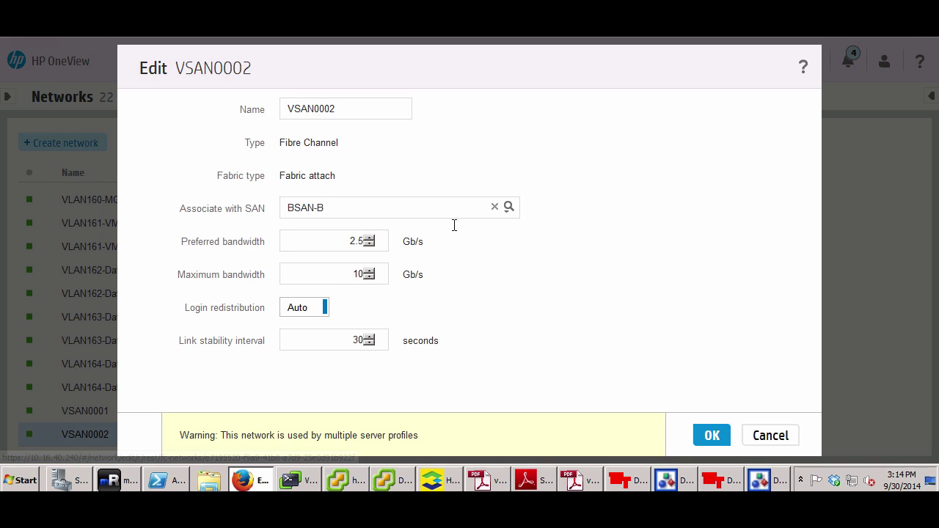
left_click(767, 436)
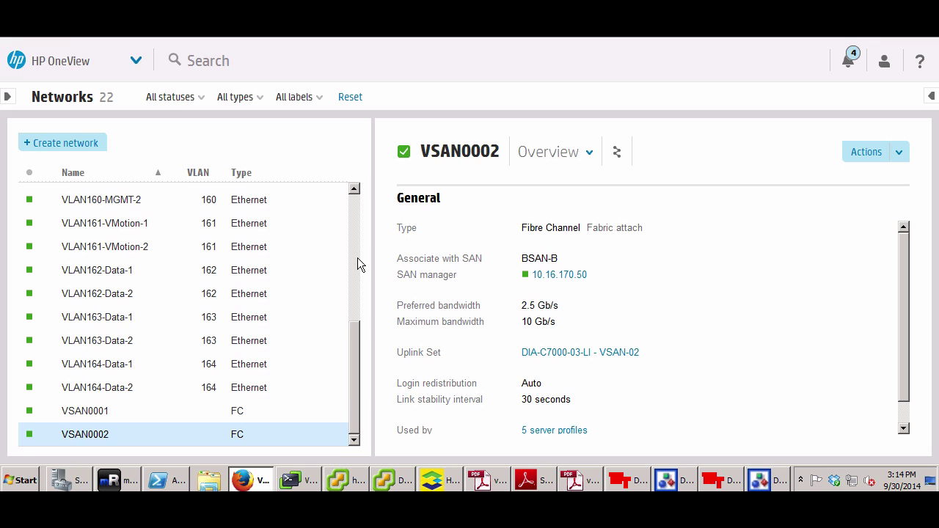
left_click(136, 62)
Visit the Volumes list, dismiss the Create volume form unused, and go to Server Profiles
left_click(445, 125)
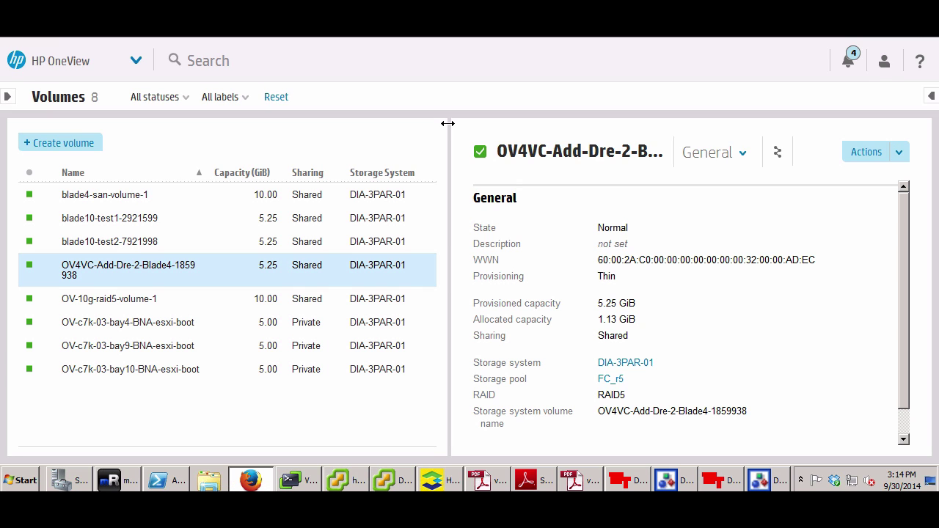
left_click(81, 145)
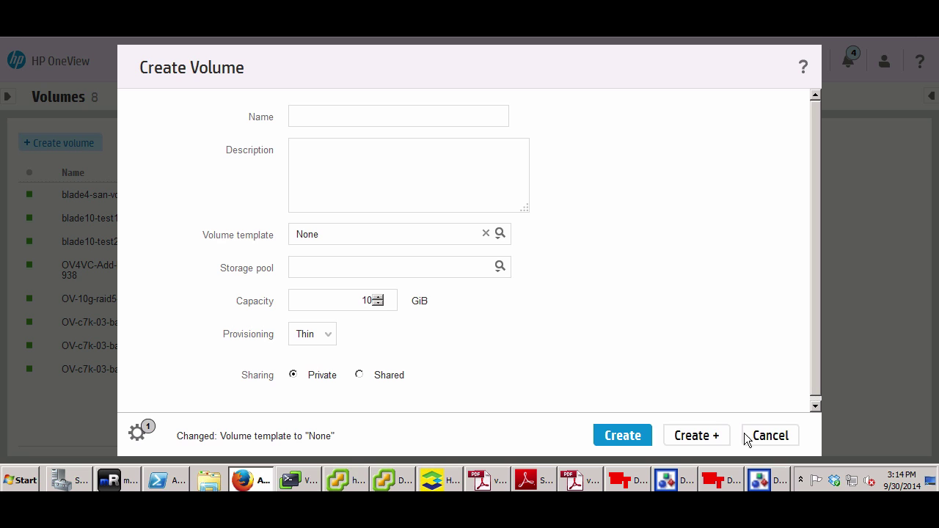
left_click(763, 436)
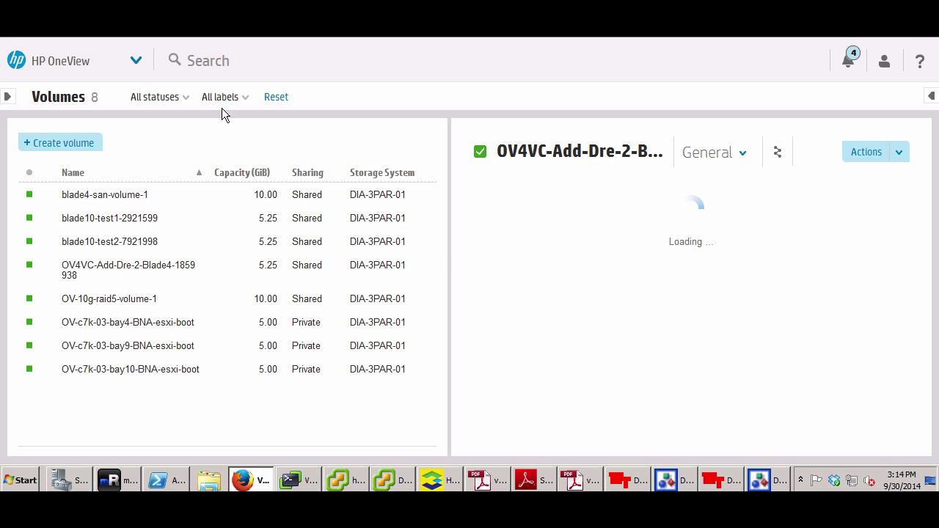
left_click(136, 62)
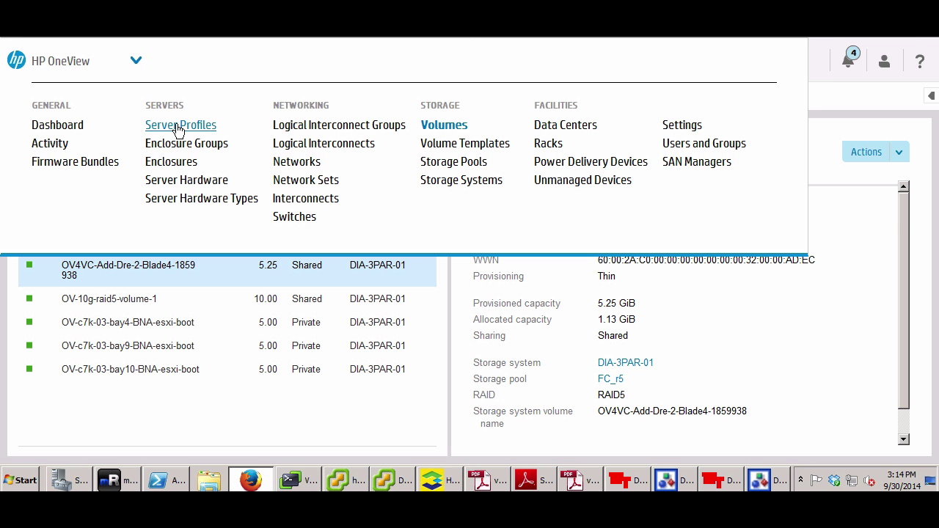
left_click(176, 124)
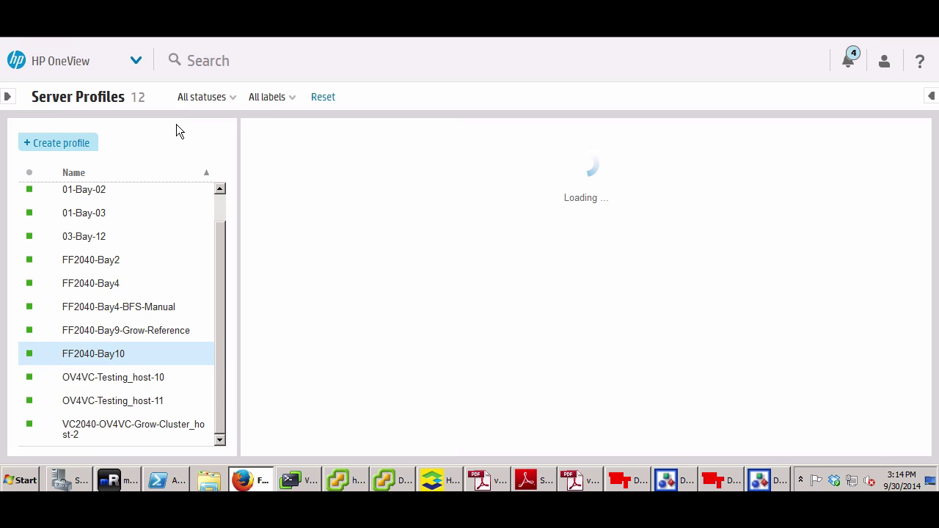
Check FF2040-Bay10's SAN Storage in its edit dialog, which has no volumes attached, then cancel
left_click(115, 360)
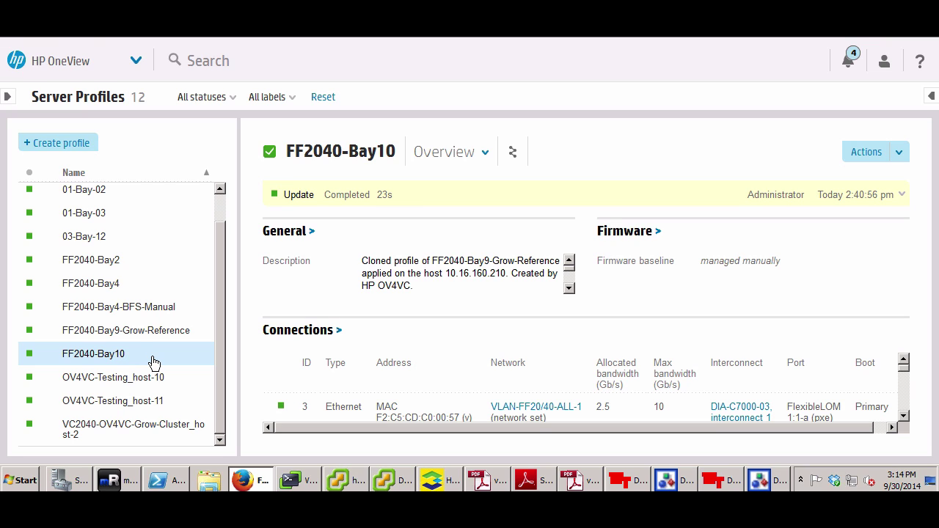
left_click(901, 154)
left_click(863, 204)
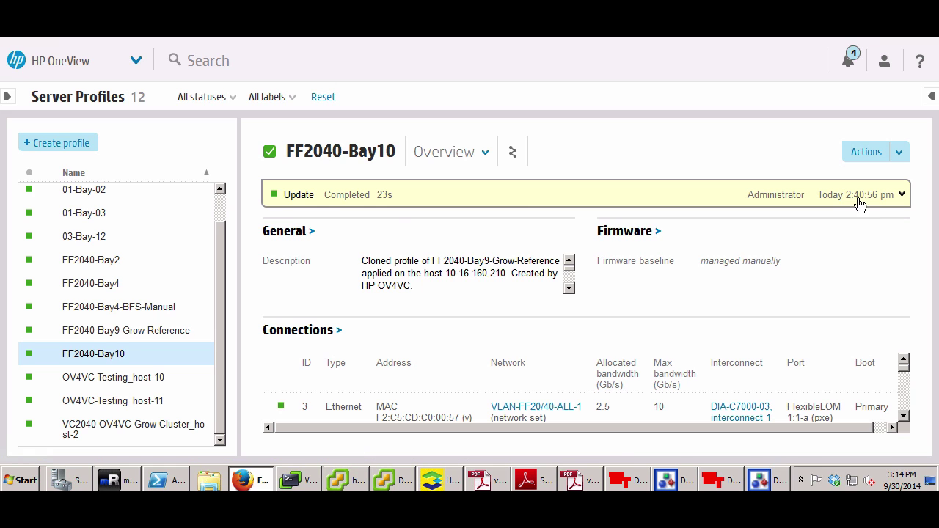
scroll(809, 168, "down", 10)
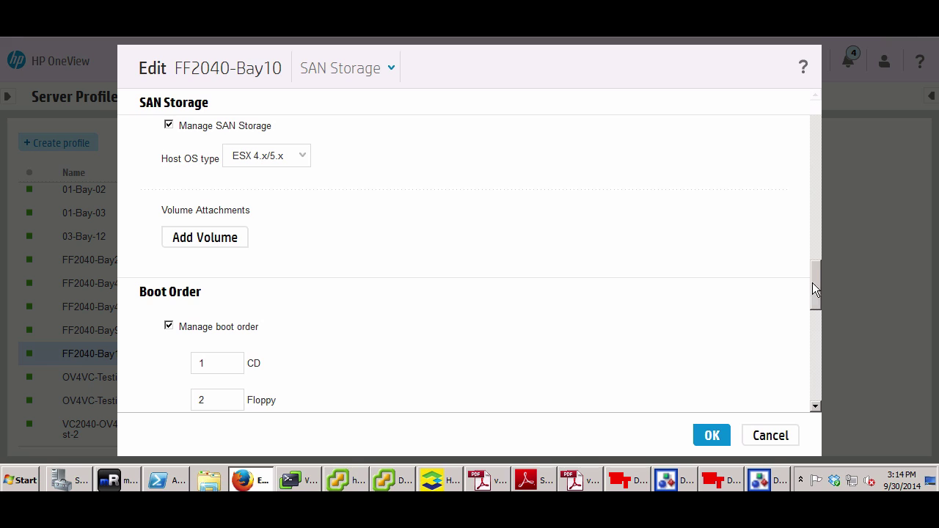
scroll(814, 286, "up", 2)
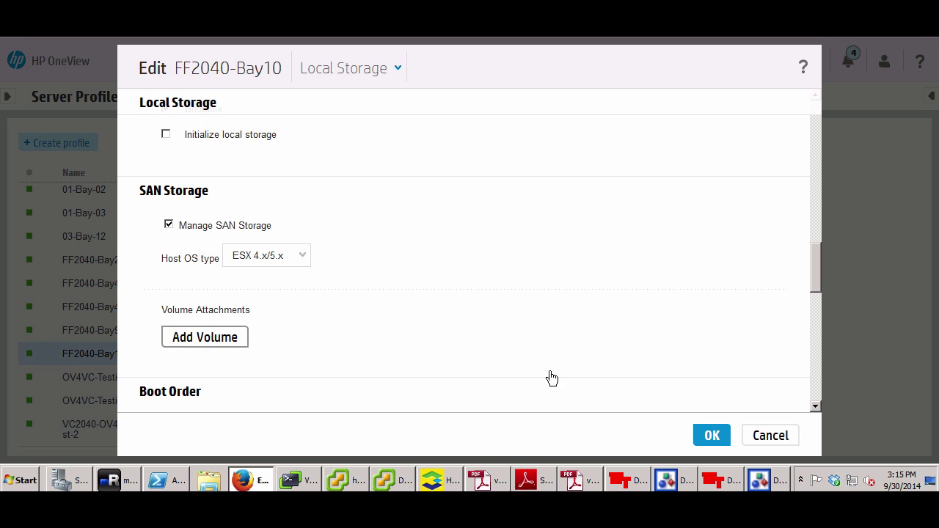
left_click(769, 438)
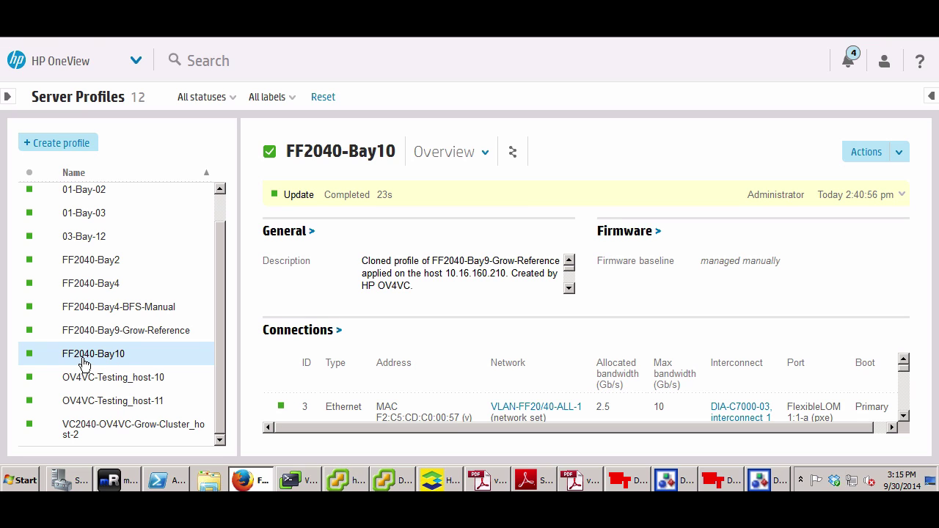
Inspect 3PAR host FF2040-Bay9-Grow-Reference's two Fibre Channel paths, then show the SAN_A zone configuration
left_click(433, 481)
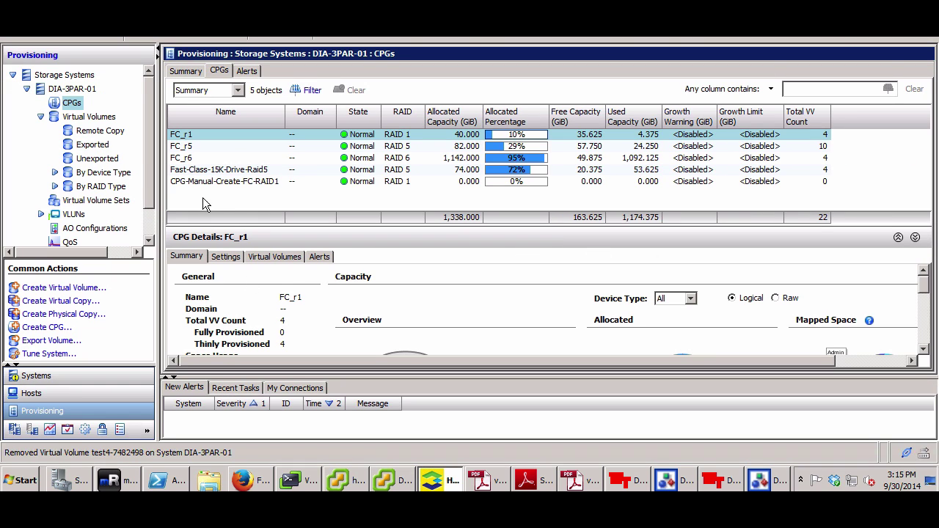
scroll(149, 151, "down", 3)
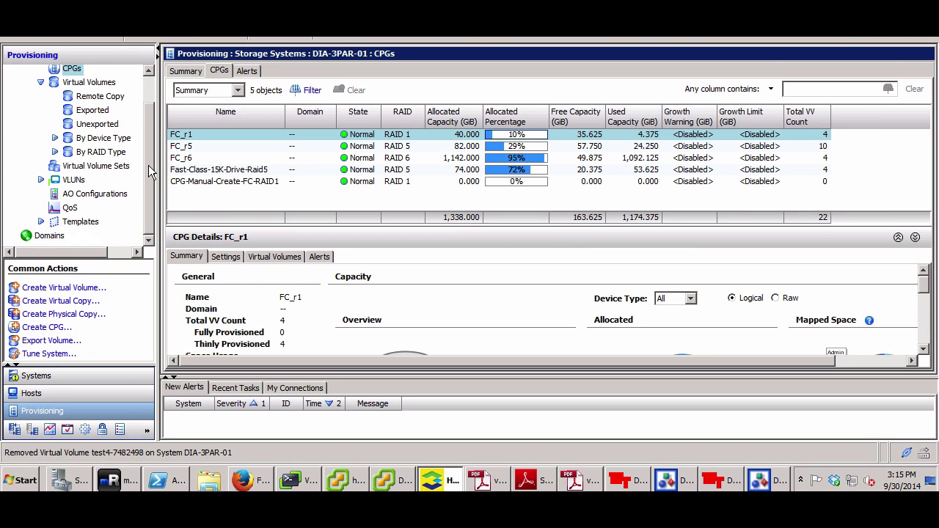
scroll(147, 141, "up", 3)
scroll(150, 231, "down", 3)
left_click(50, 392)
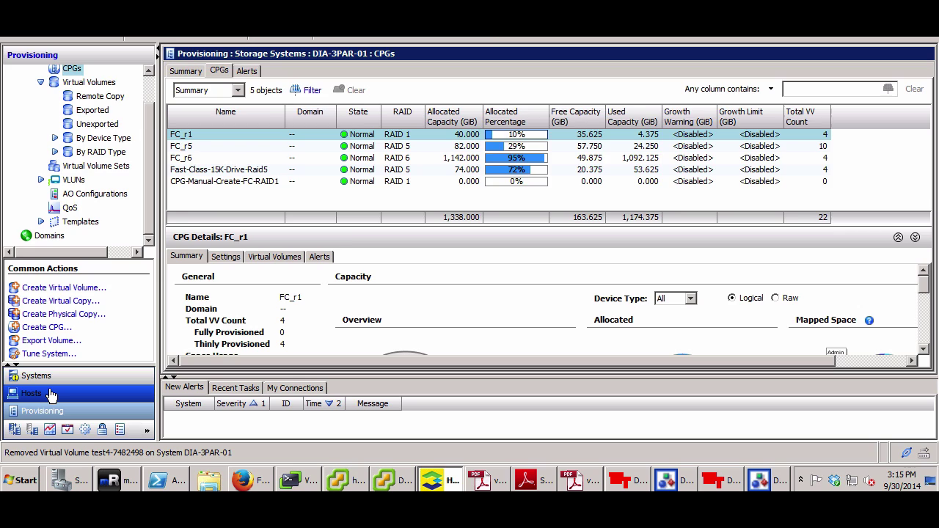
left_click(224, 168)
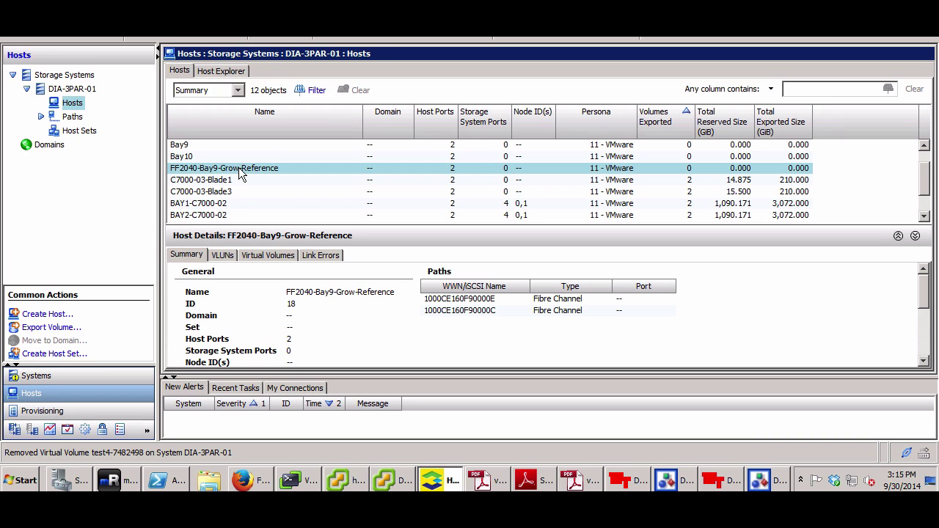
mouse_move(924, 176)
left_mouse_down()
mouse_move(924, 161)
mouse_move(925, 175)
left_mouse_up()
scroll(927, 205, "down", 1)
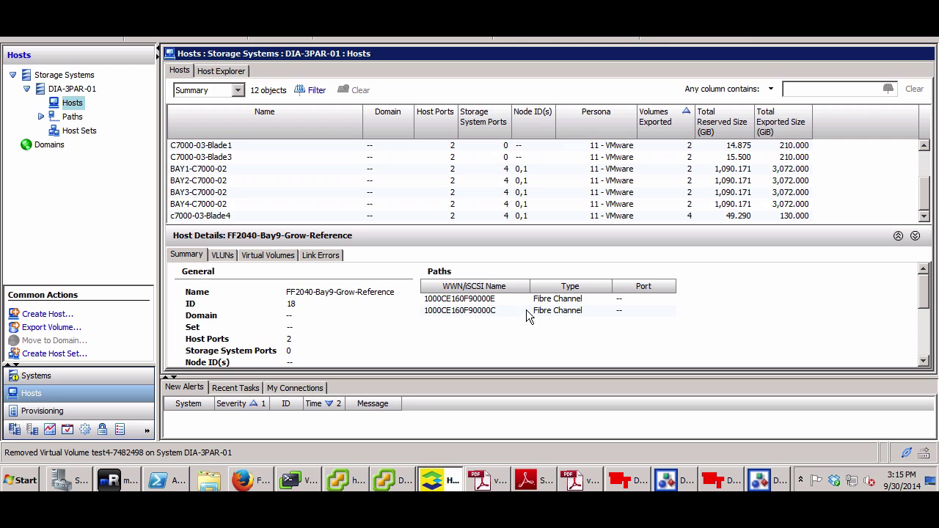
left_click(675, 478)
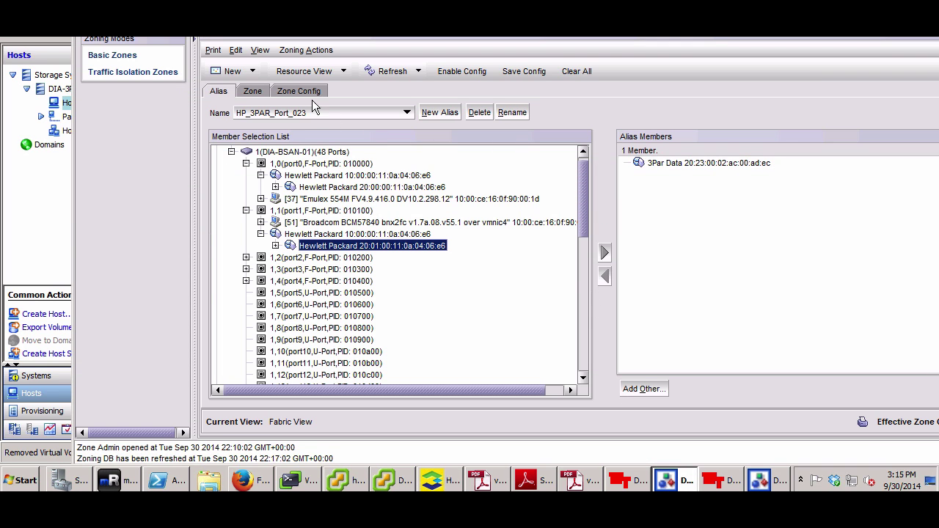
left_click(303, 92)
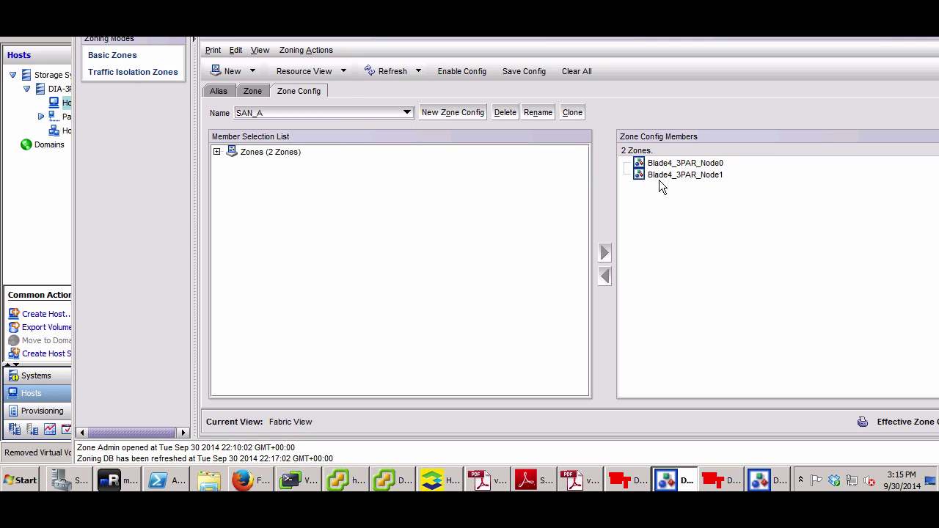
Show the SAN_B zone configuration in the second fabric's Zone Admin, then return to the 3PAR console
left_click(769, 480)
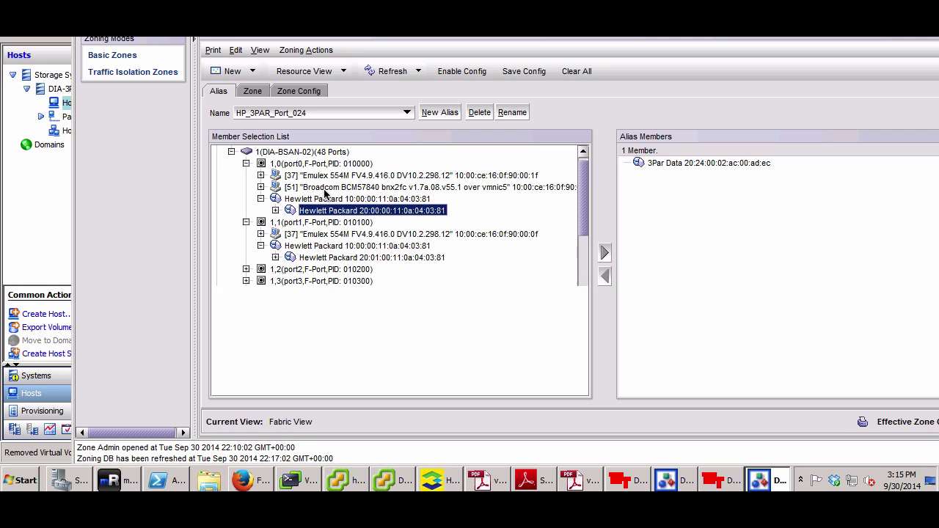
left_click(286, 91)
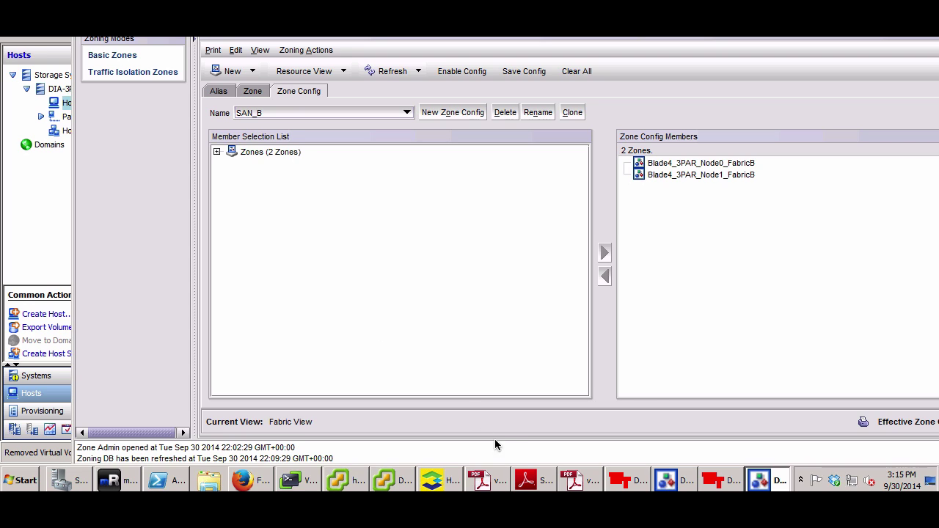
left_click(251, 481)
left_click(460, 483)
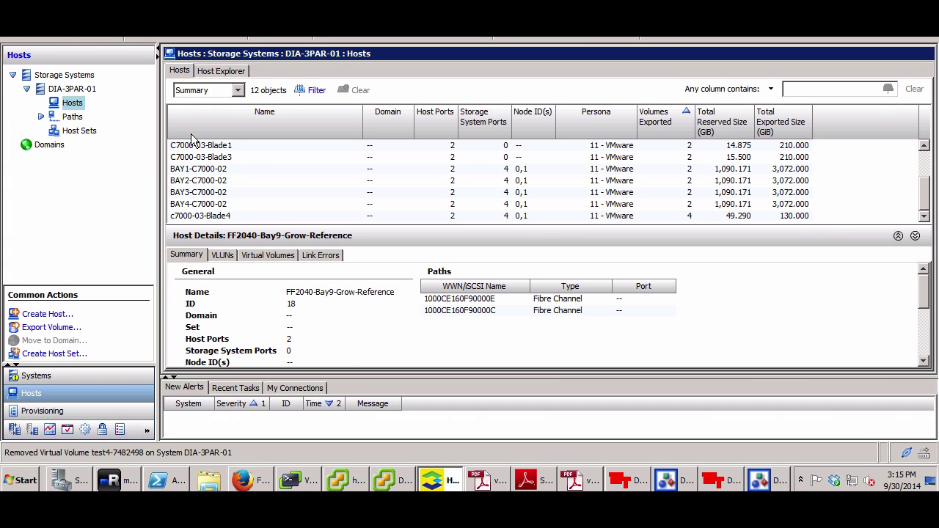
Browse DIA-3PAR-01's 22 virtual volumes under Provisioning, then bring HP OneView back
left_click(56, 376)
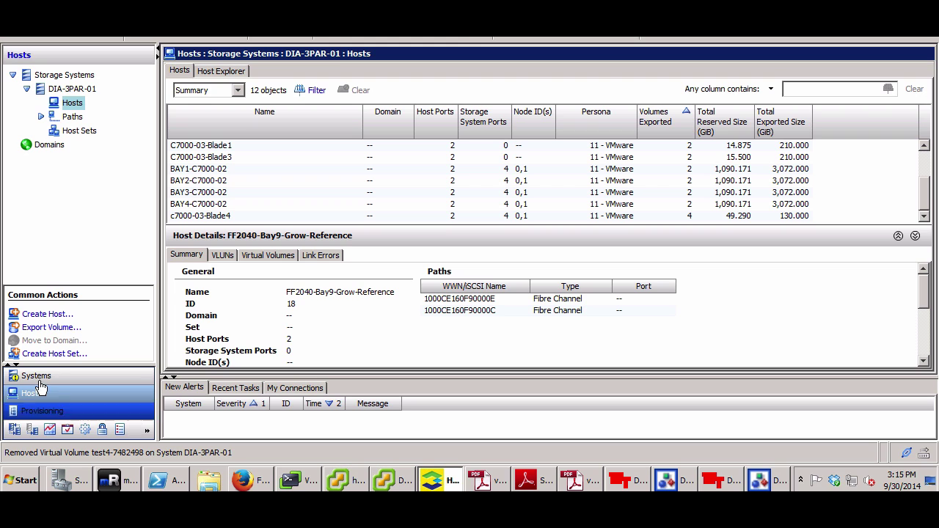
left_click(44, 412)
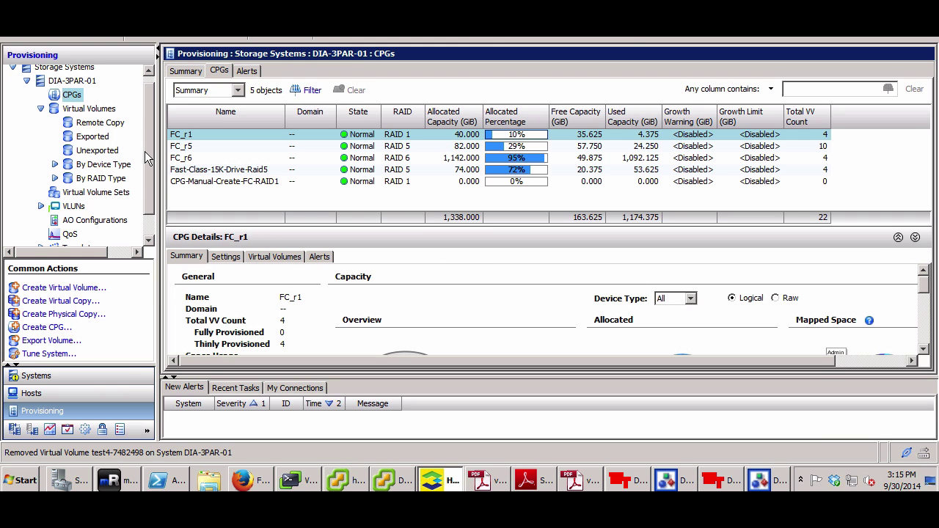
left_click(89, 109)
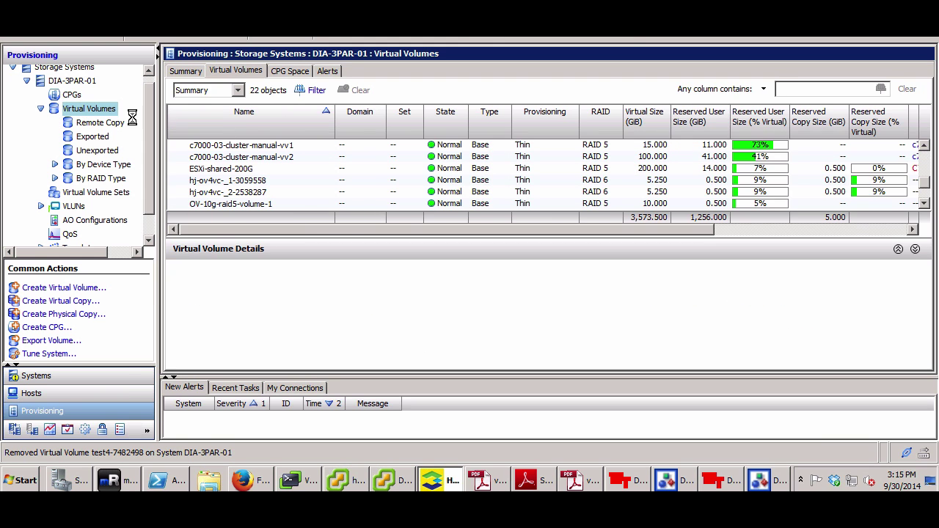
mouse_move(925, 183)
left_mouse_down()
mouse_move(925, 199)
mouse_move(925, 160)
mouse_move(923, 198)
mouse_move(918, 185)
left_mouse_up()
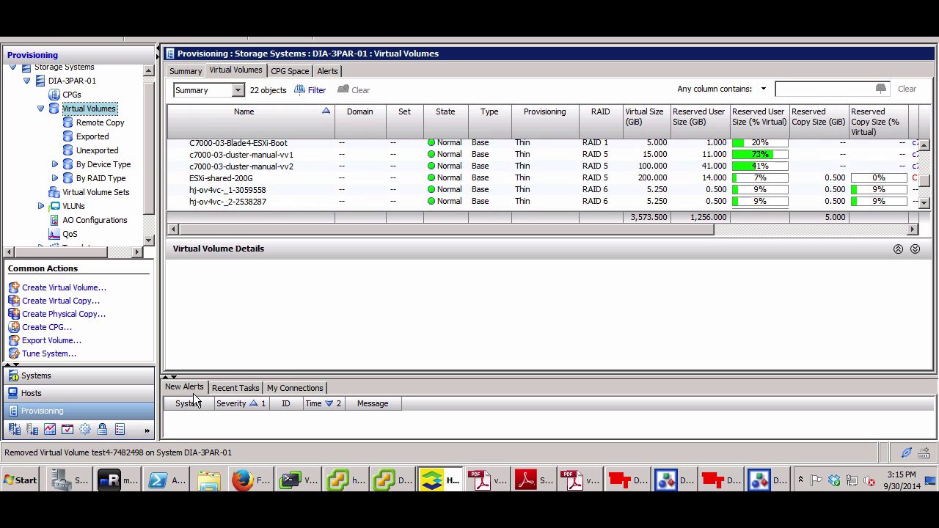
left_click(250, 480)
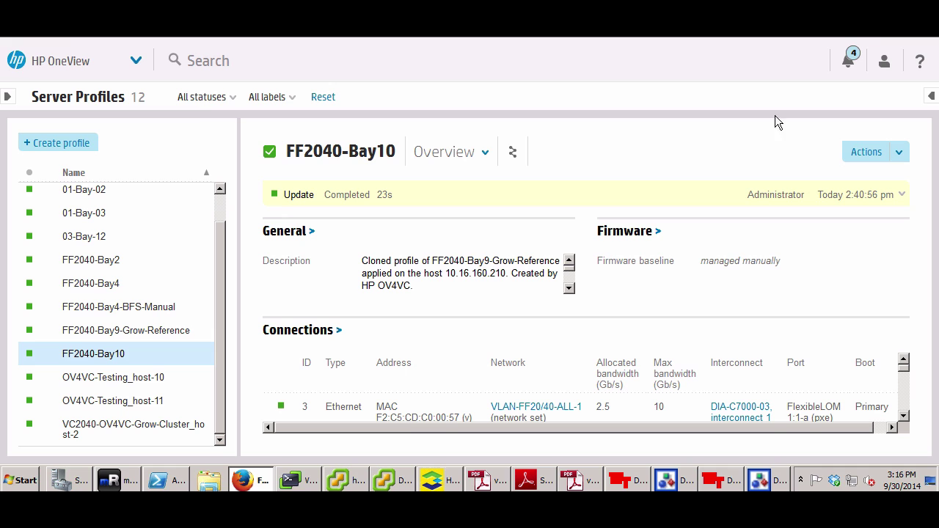
left_click(149, 68)
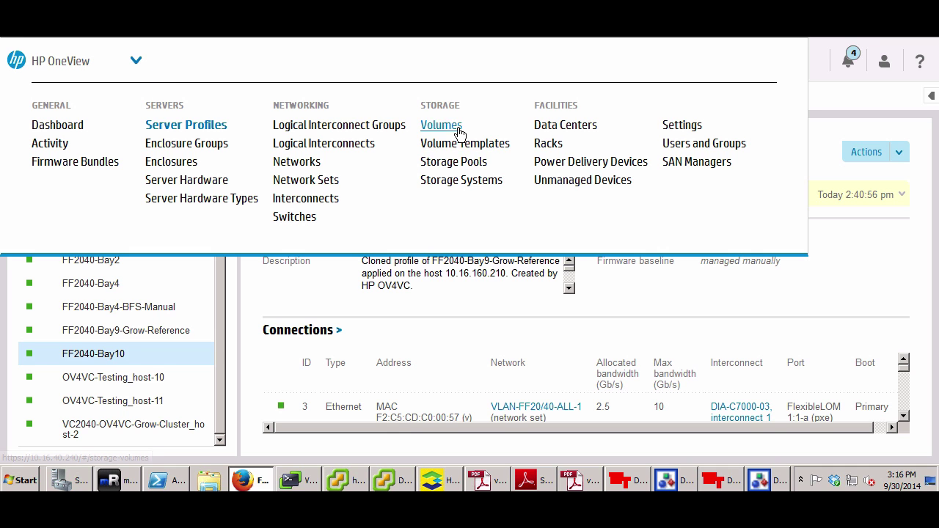
Start a new volume named FF2040-Bay10-san-w1
left_click(458, 128)
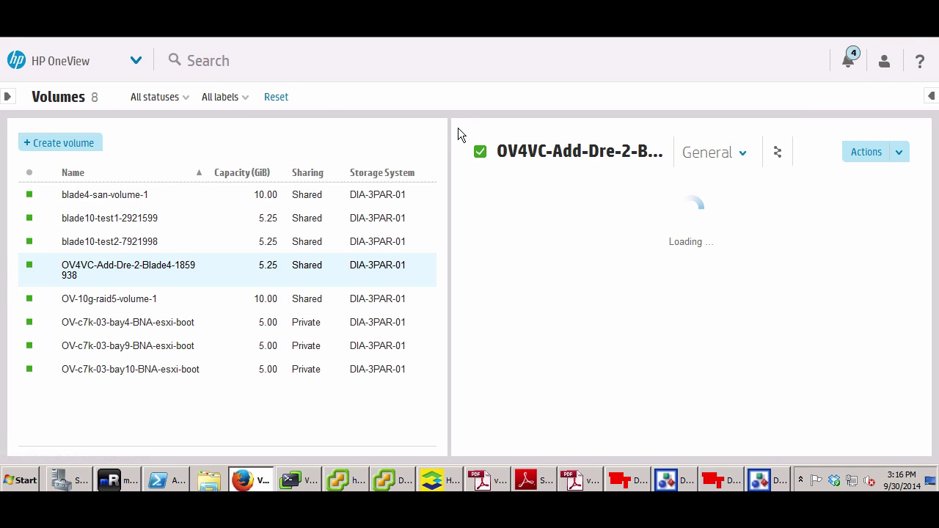
left_click(83, 143)
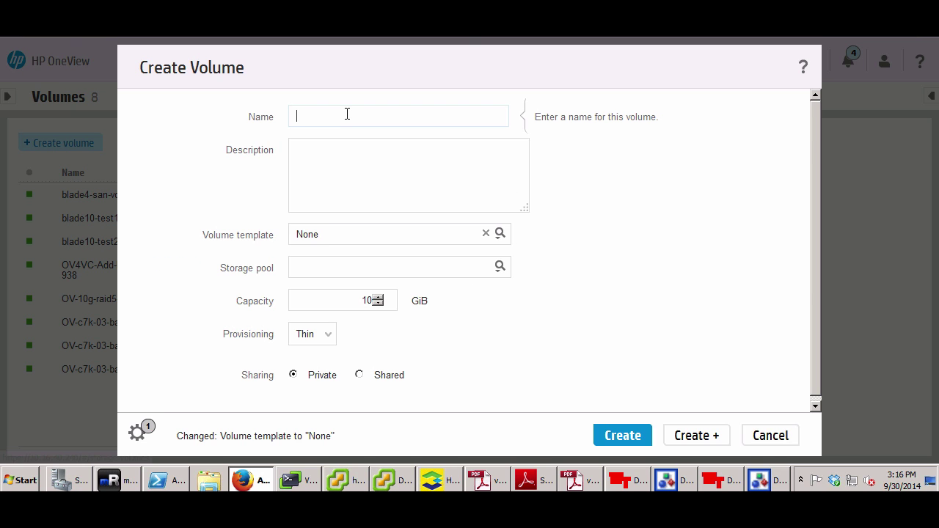
type("FF2040-Bay10-san-v")
type("olume")
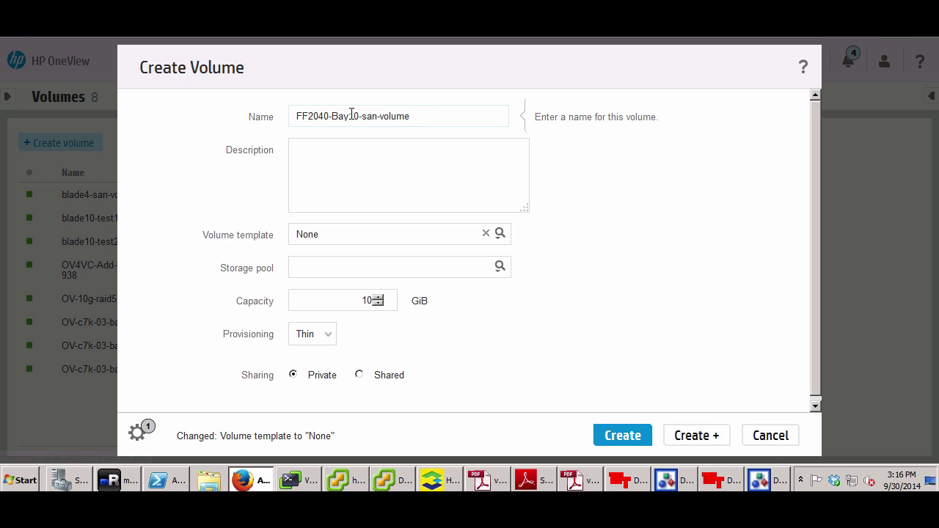
left_click_drag(384, 116, 449, 120)
type("w1")
left_click(390, 144)
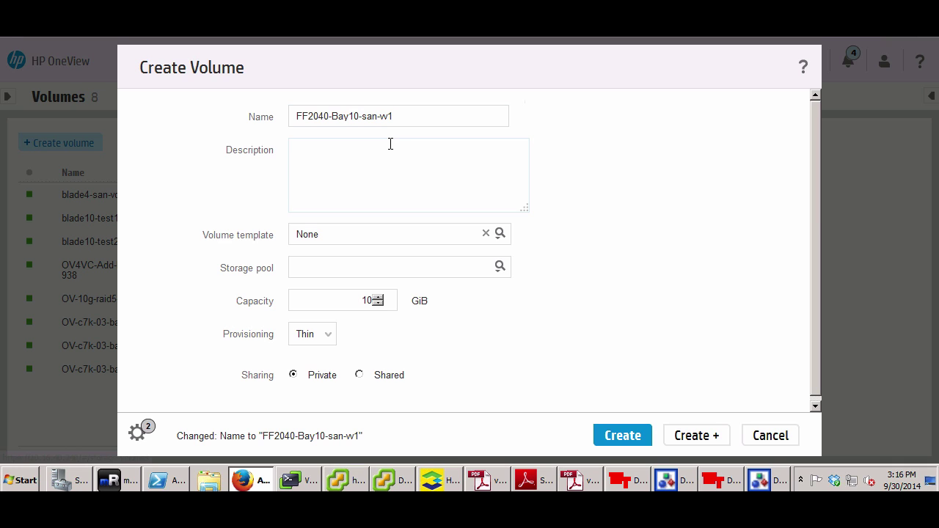
Apply template OV-volume-template-10G-Fast-Class-Raid5, set capacity to 40 GiB, and create the volume
left_click(499, 235)
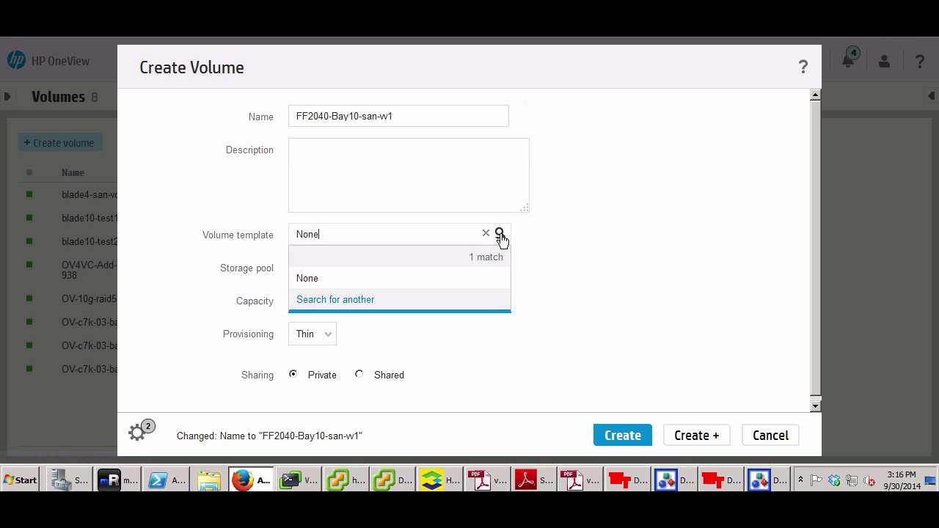
left_click(364, 302)
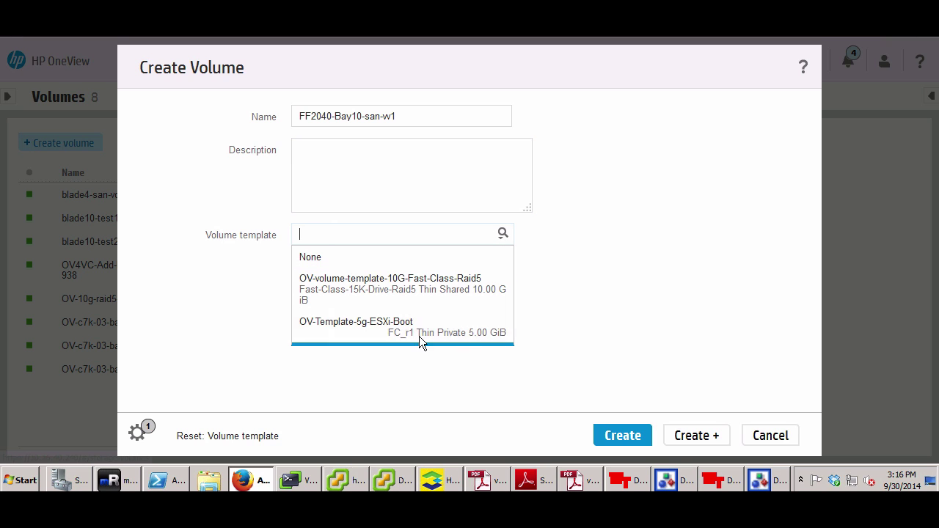
left_click(405, 294)
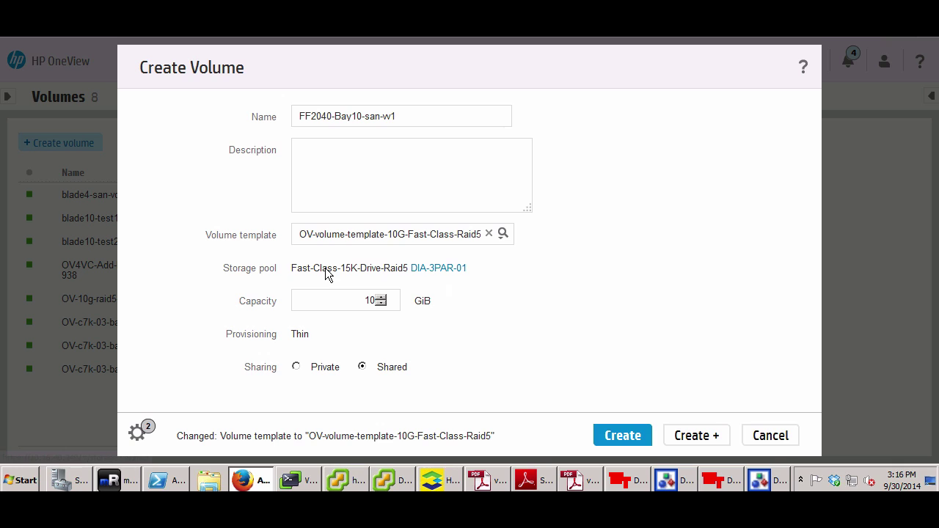
double_click(373, 300)
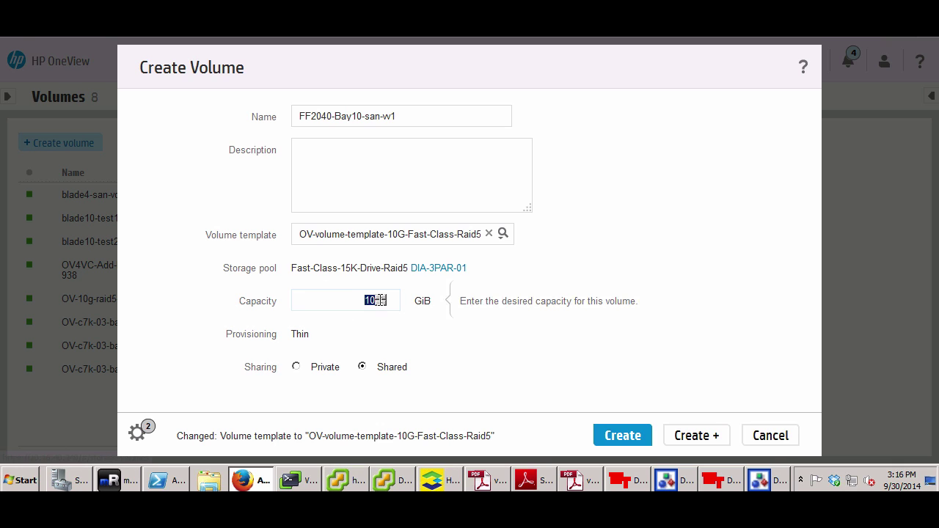
type("40")
left_click(641, 438)
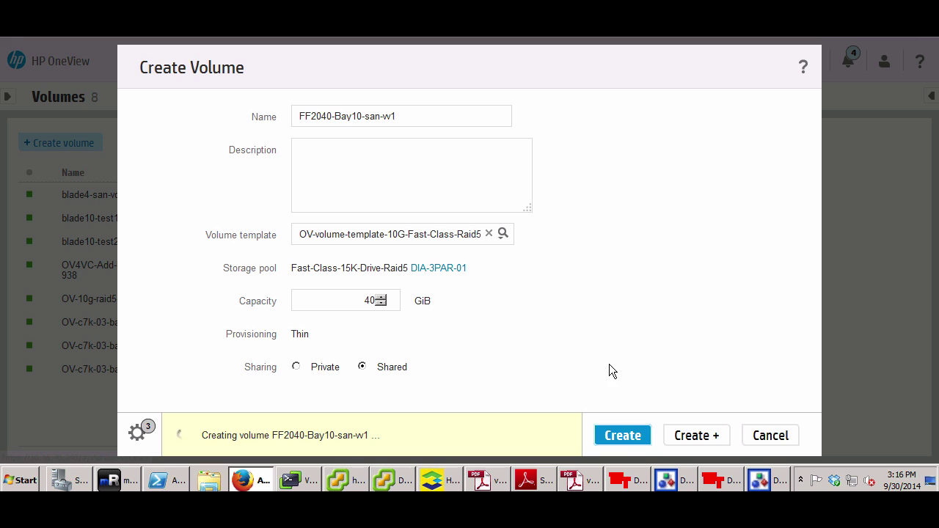
left_click(446, 482)
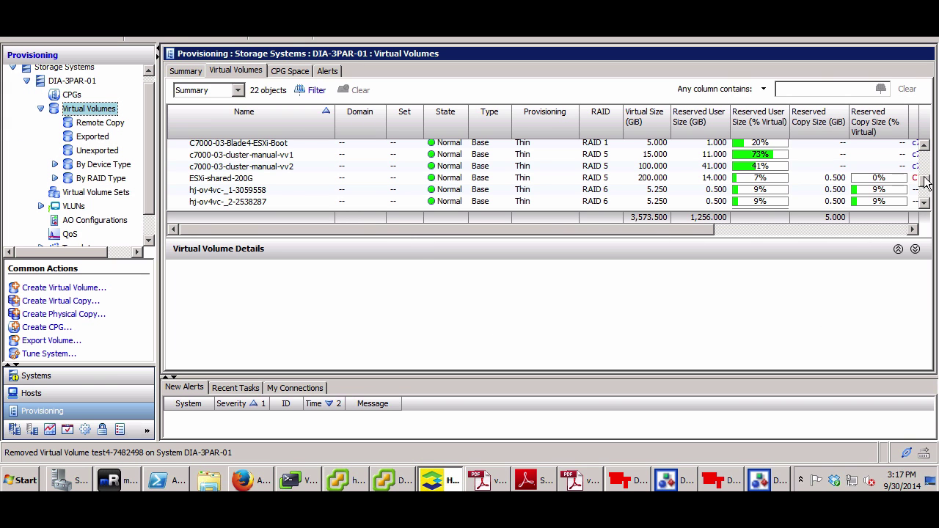
Show details of the 40 GiB volume FF2040-Bay10-san-vv1 in the 3PAR Virtual Volumes list, then bring Zone Admin forward
mouse_move(926, 182)
left_mouse_down()
mouse_move(931, 204)
mouse_move(931, 147)
mouse_move(929, 167)
left_mouse_up()
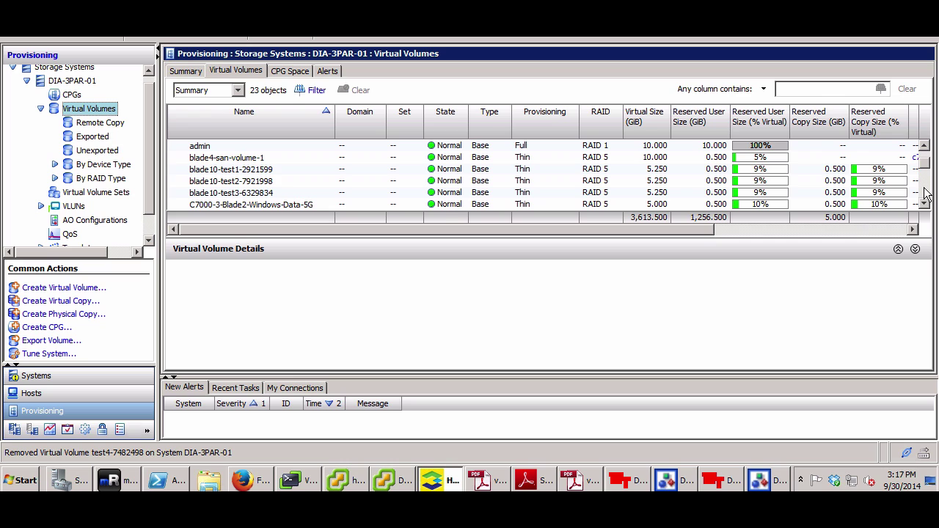
left_click(927, 193)
left_click(927, 193)
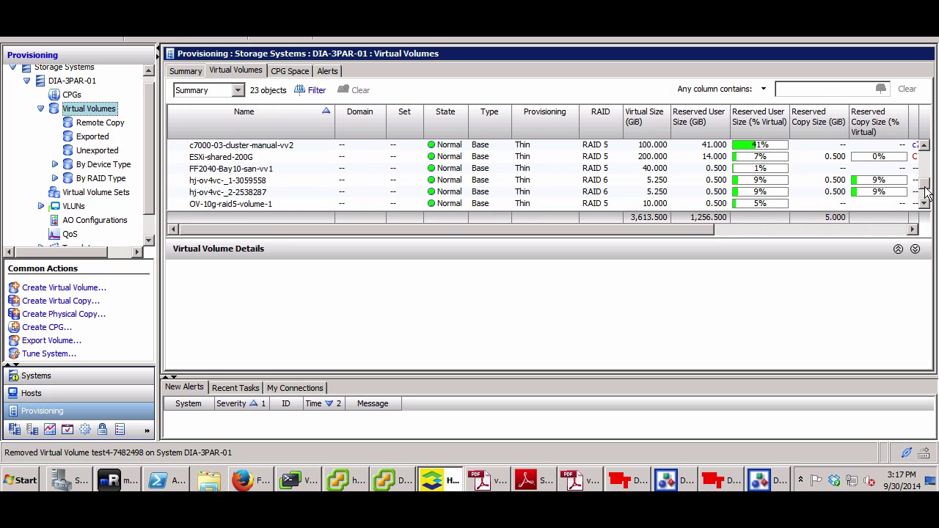
left_click(266, 171)
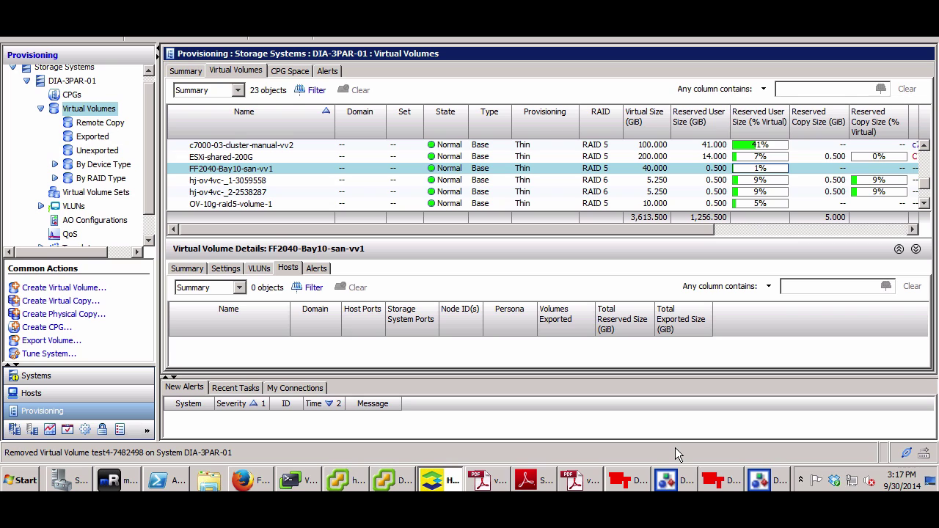
left_click(678, 479)
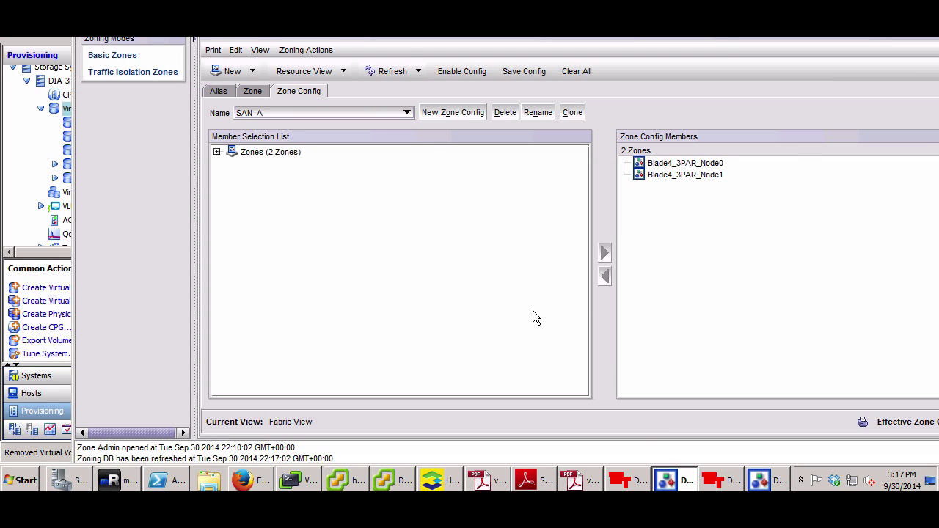
In SAN_A's Alias tab, inspect devices on DIA-BSAN-01 ports 0 and 1, selecting the port 0 Emulex adapter
left_click(766, 485)
left_click(780, 482)
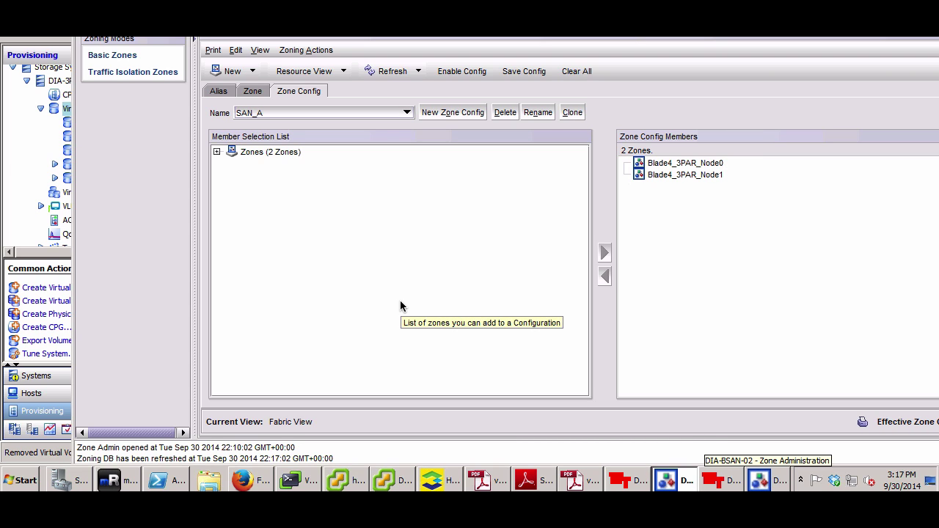
left_click(221, 94)
left_click(304, 93)
left_click(215, 94)
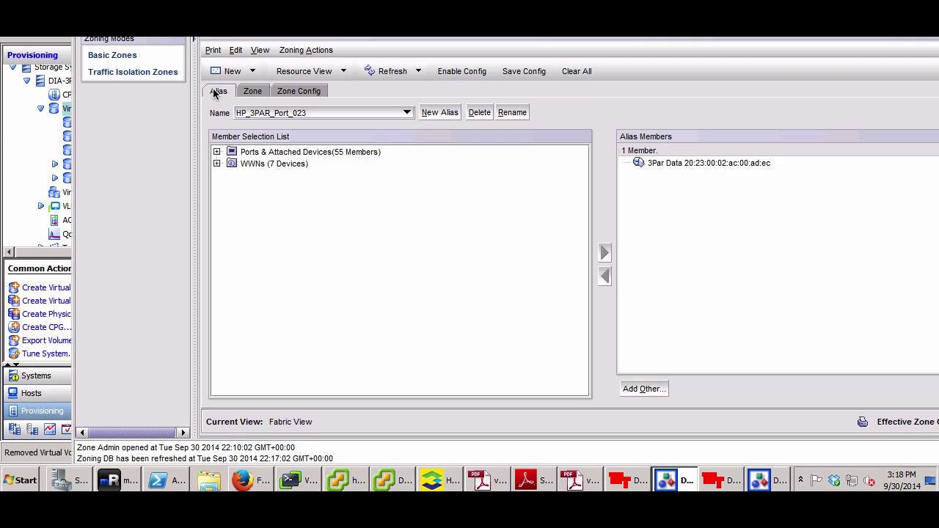
left_click(217, 152)
left_click(231, 163)
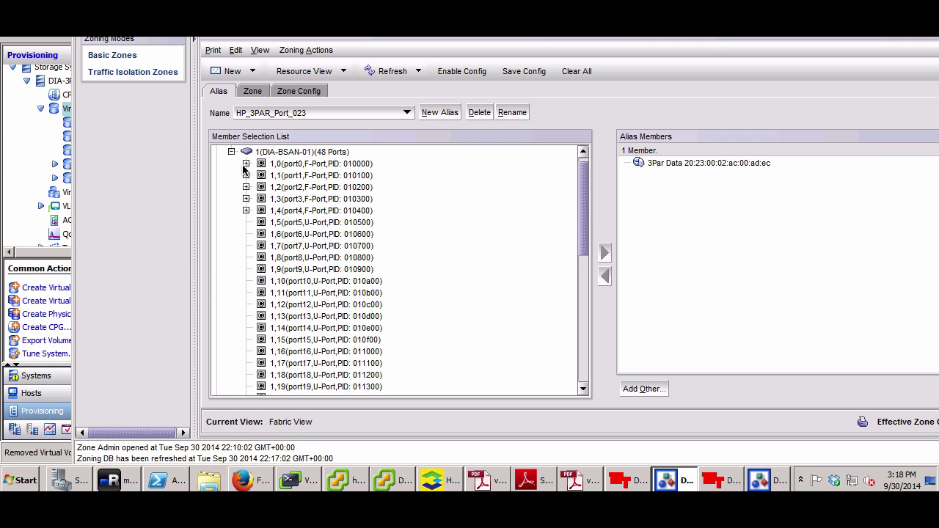
left_click(245, 164)
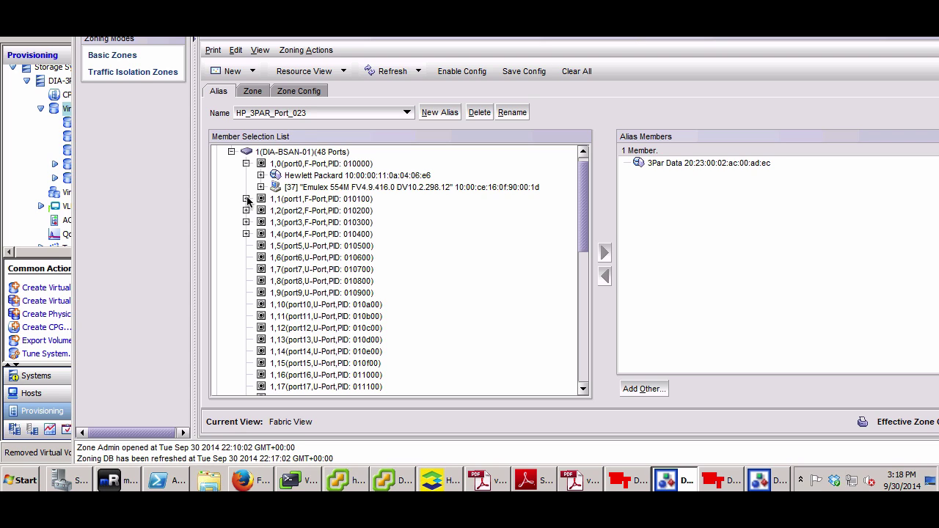
left_click(246, 198)
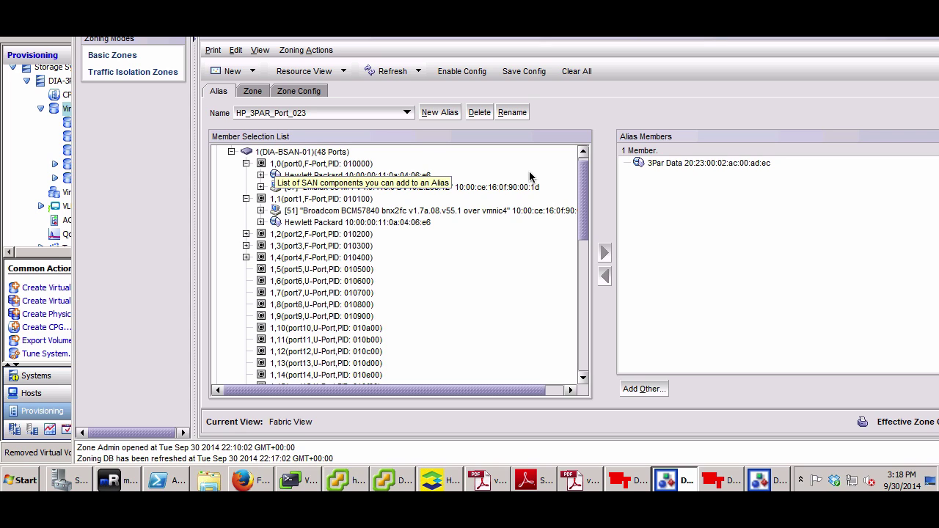
left_click(356, 223)
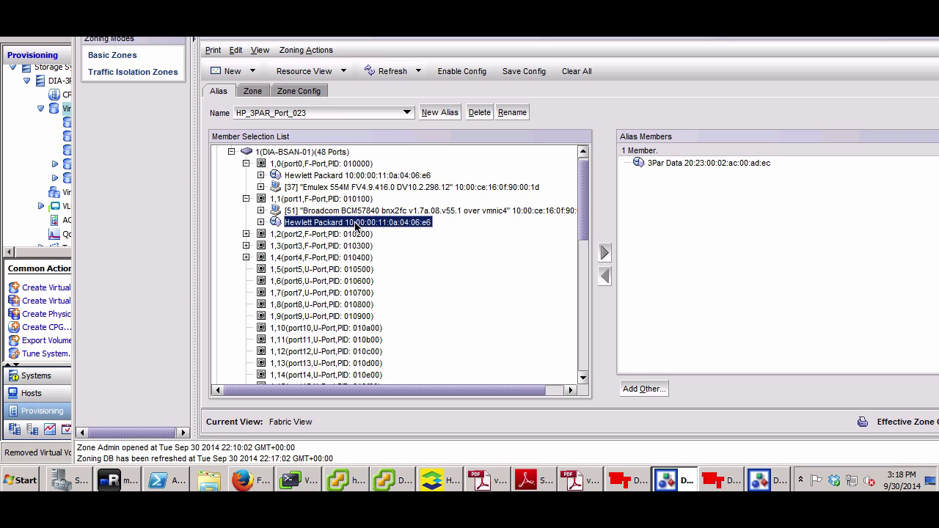
left_click(315, 188, "ctrl")
left_click(316, 188)
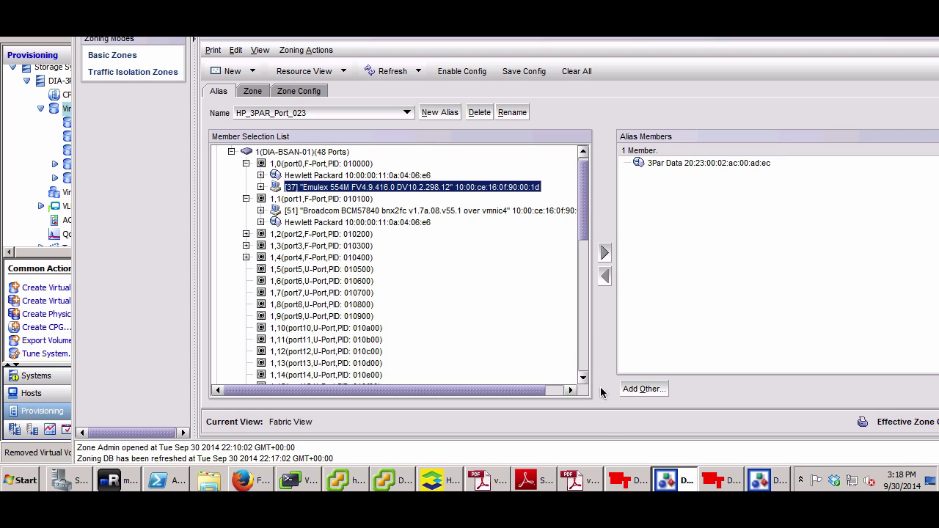
In SAN_B's Alias tab, inspect the Emulex adapters on DIA-BSAN-02 ports 0 and 1, then return to OneView
left_click(775, 483)
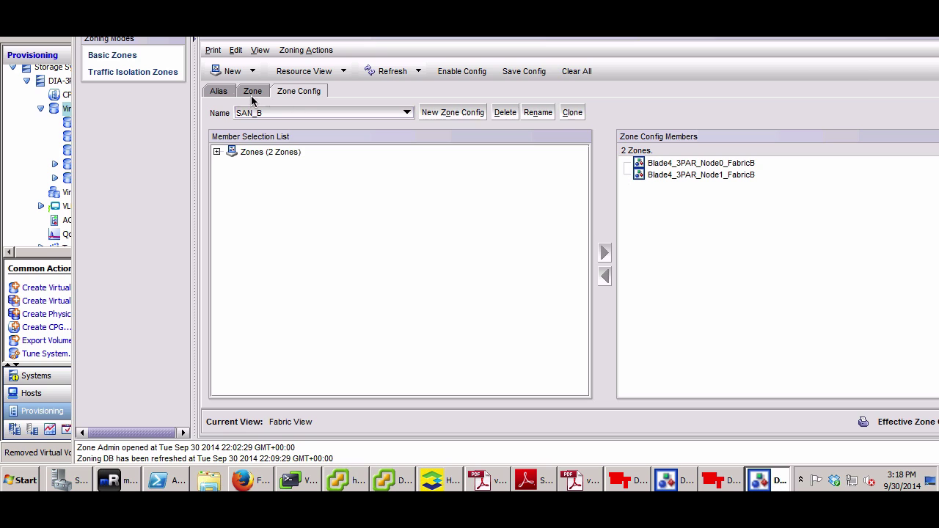
left_click(222, 93)
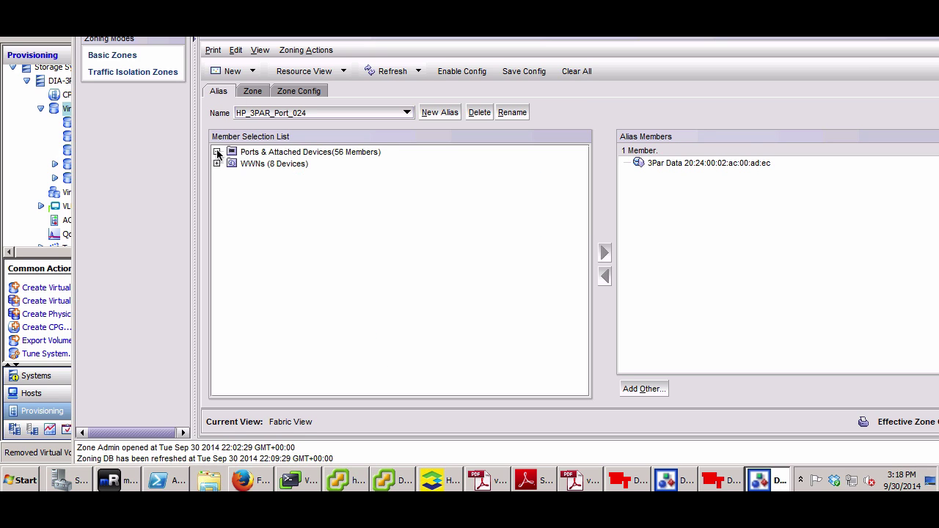
left_click(217, 151)
left_click(232, 163)
left_click(246, 164)
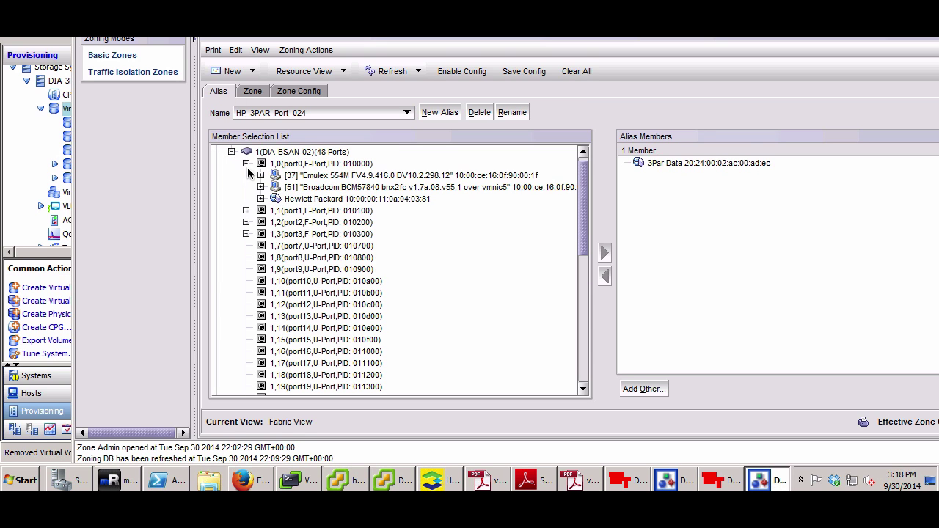
left_click(246, 211)
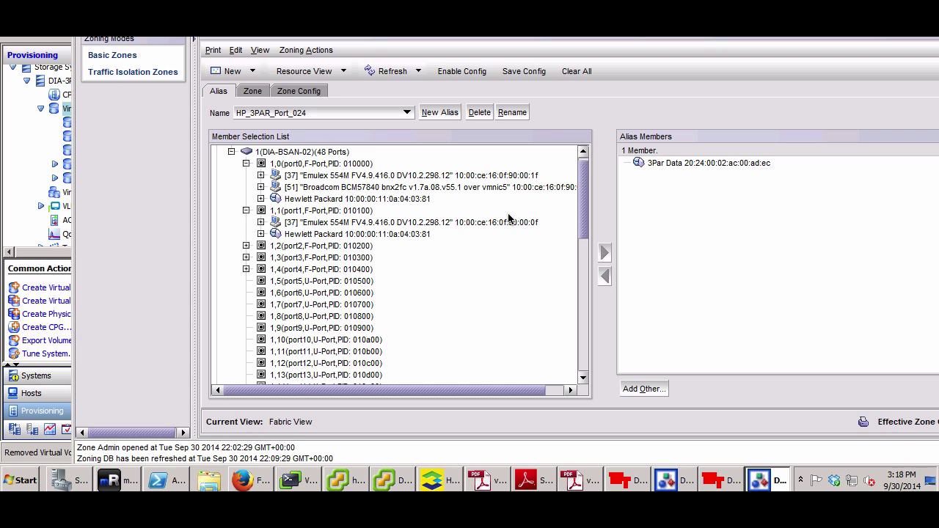
left_click(402, 176)
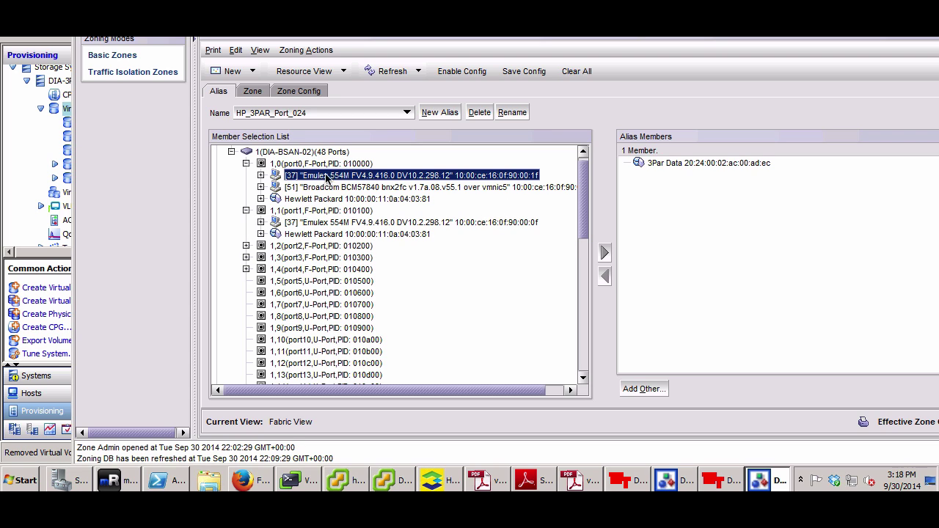
left_click(262, 175)
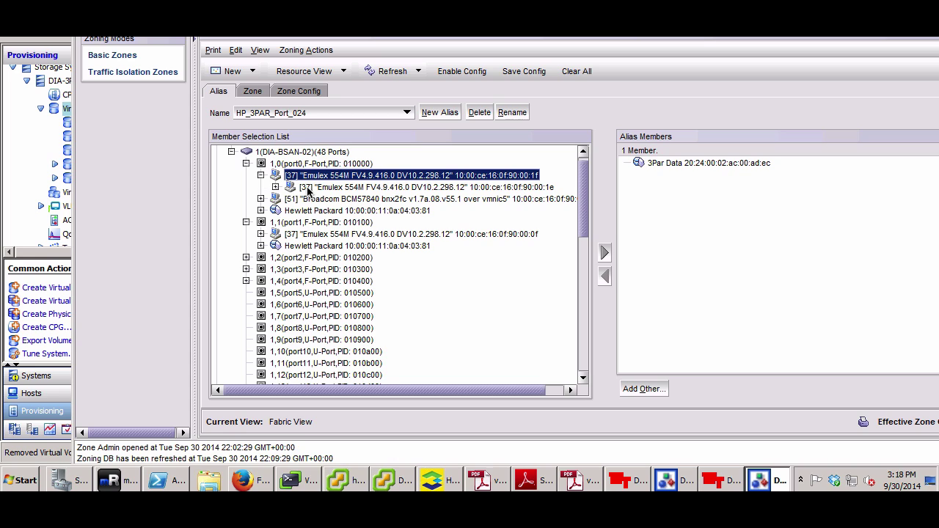
left_click(353, 188)
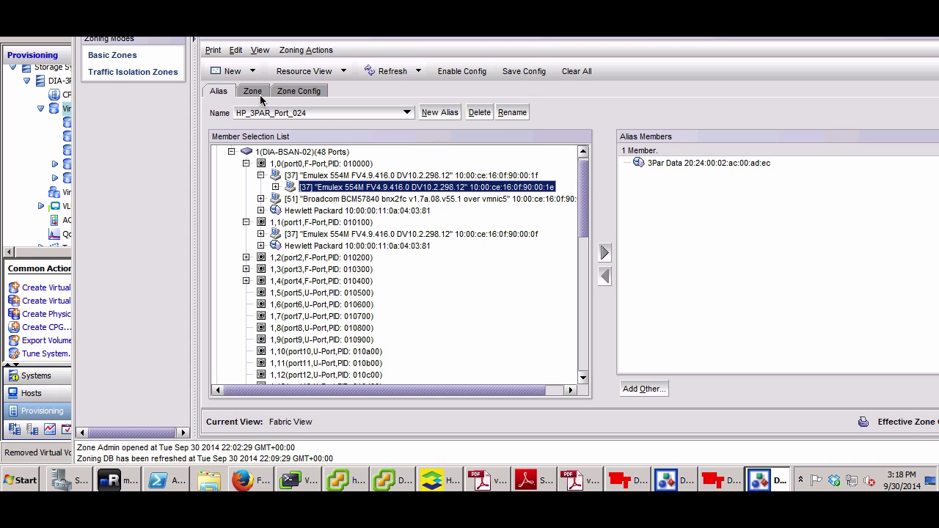
left_click(361, 235)
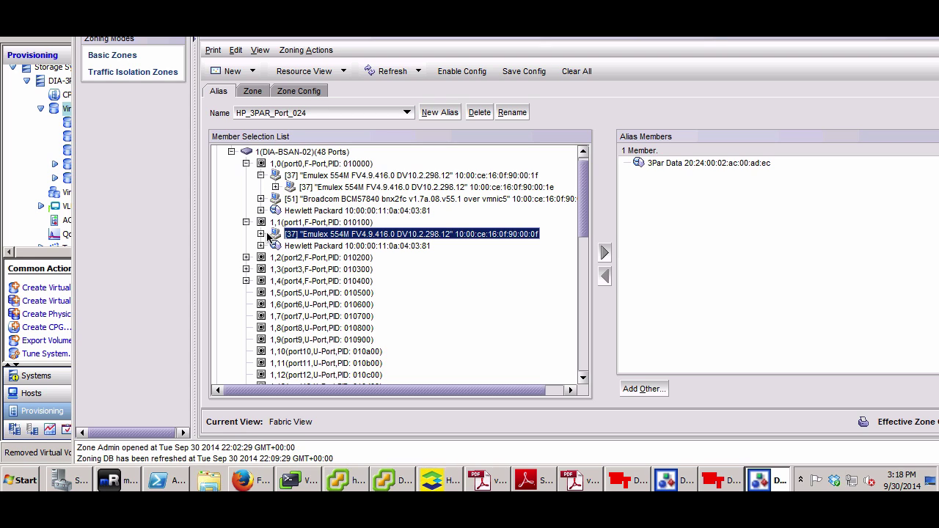
left_click(261, 234)
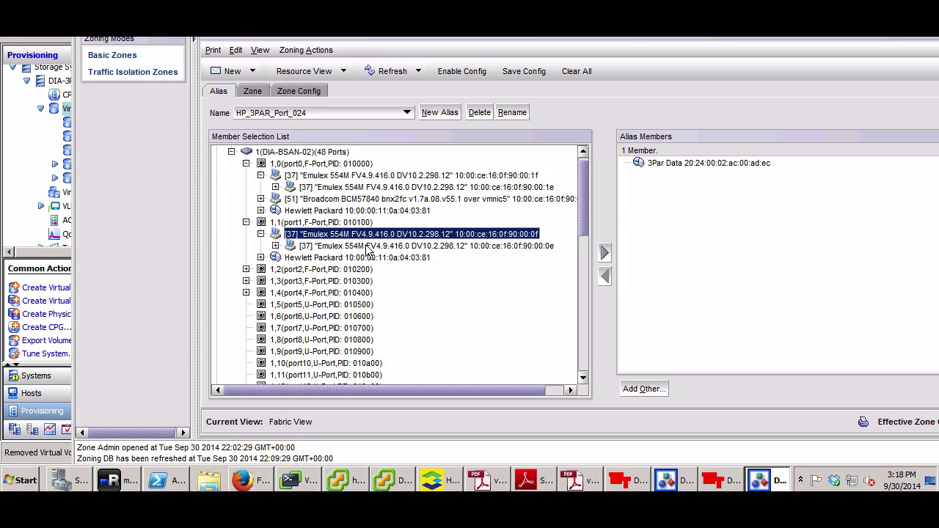
left_click(251, 480)
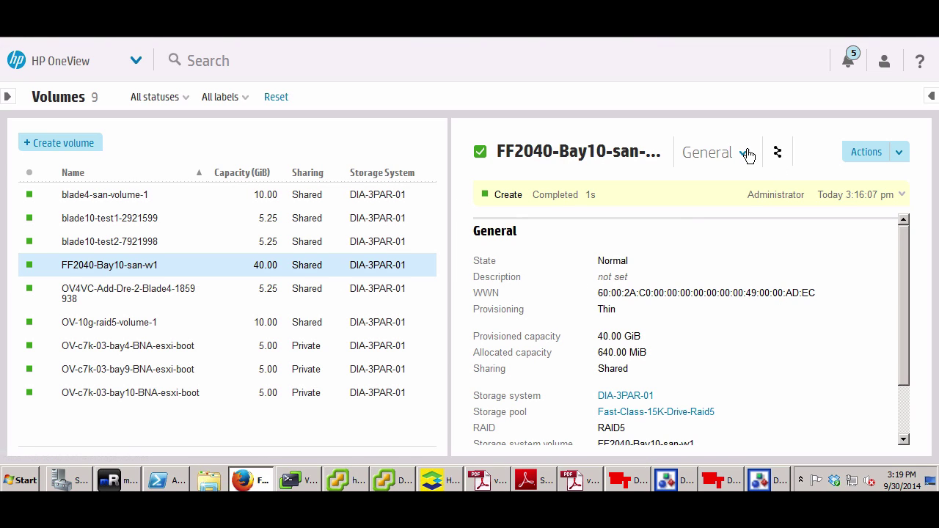
Go to the Server Profiles page and show profile FF2040-Bay10
left_click(747, 154)
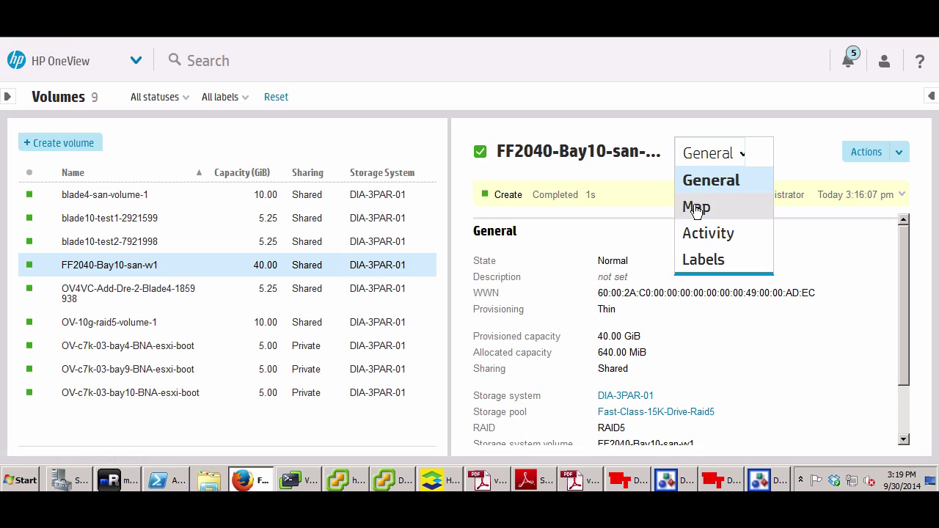
left_click(135, 62)
left_click(188, 123)
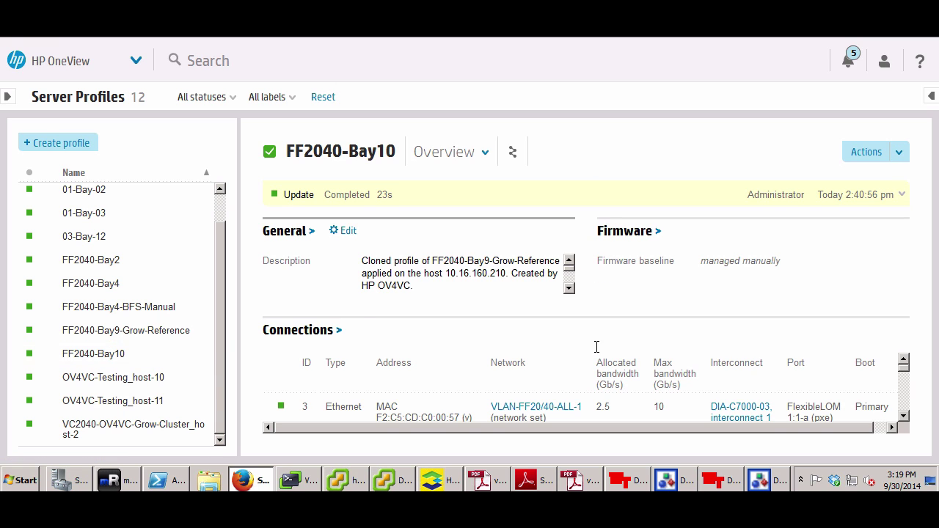
Scroll FF2040-Bay10's connections to show the WWPNs of Fibre Channel connections 5 and 6
left_click(903, 416)
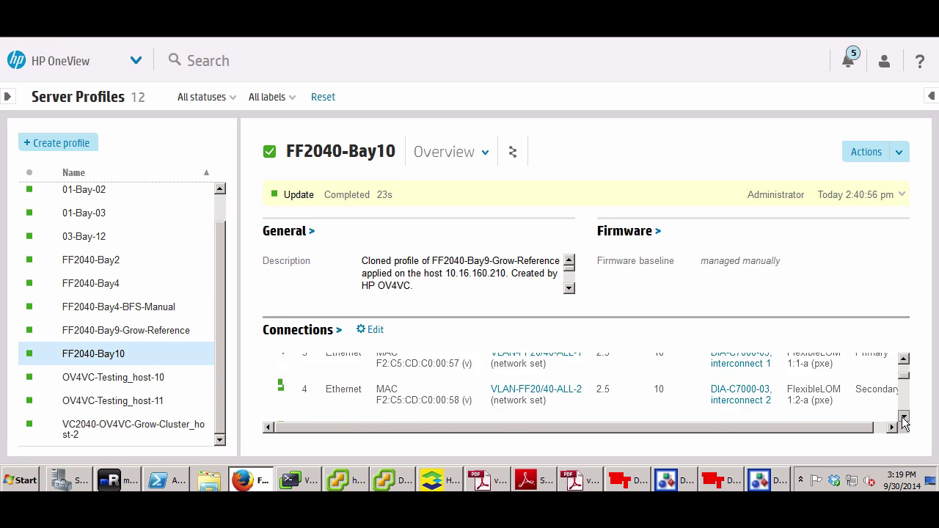
left_click(903, 417)
left_click(903, 417)
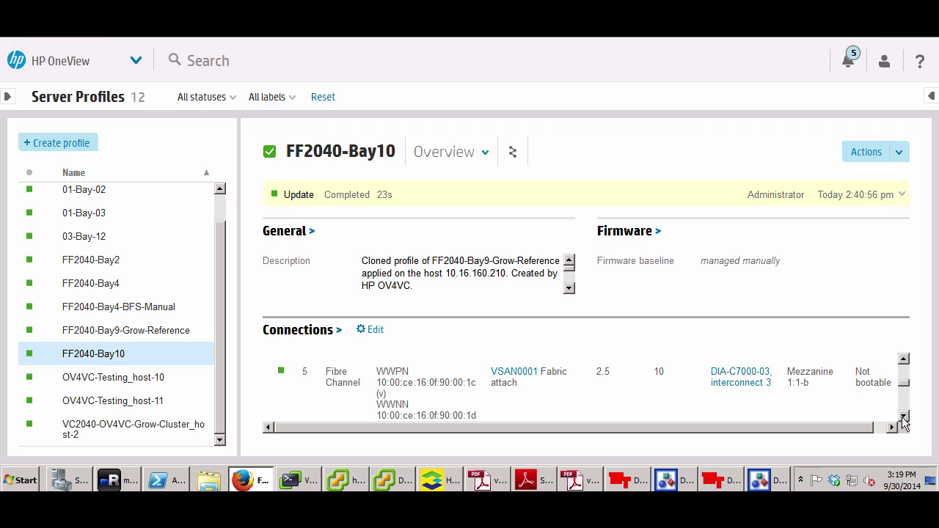
left_click(903, 417)
left_click(905, 359)
left_click(905, 417)
left_click(905, 417)
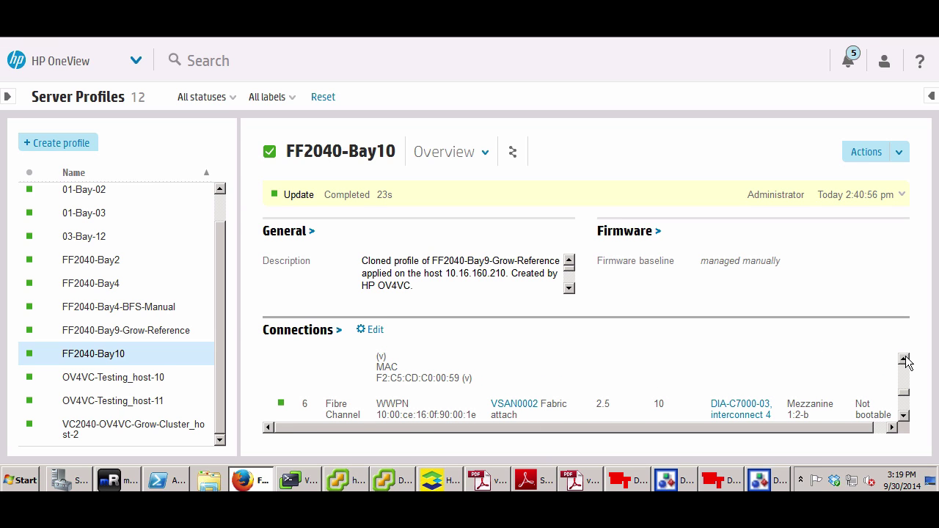
left_click(675, 481)
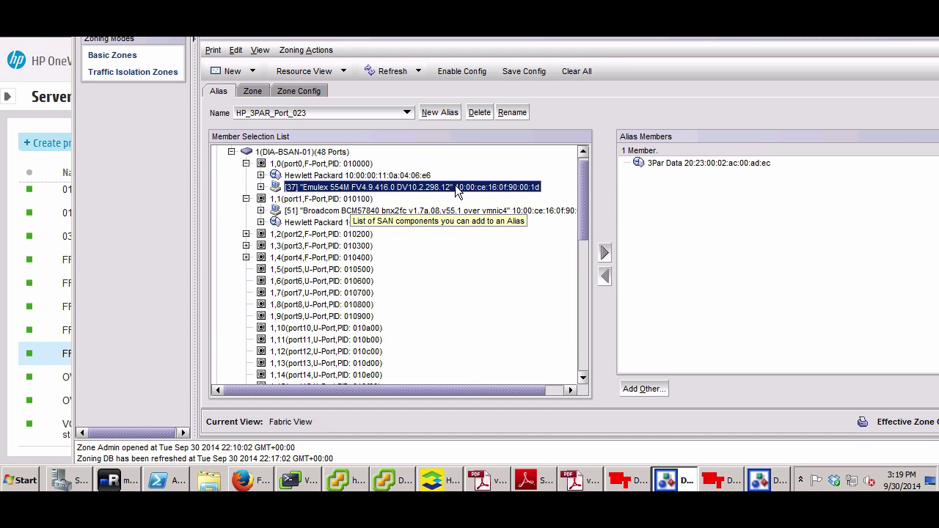
On fabric A, expand the port 0 Emulex adapter and view zone Blade4_3PAR_Node0's members
left_click(260, 188)
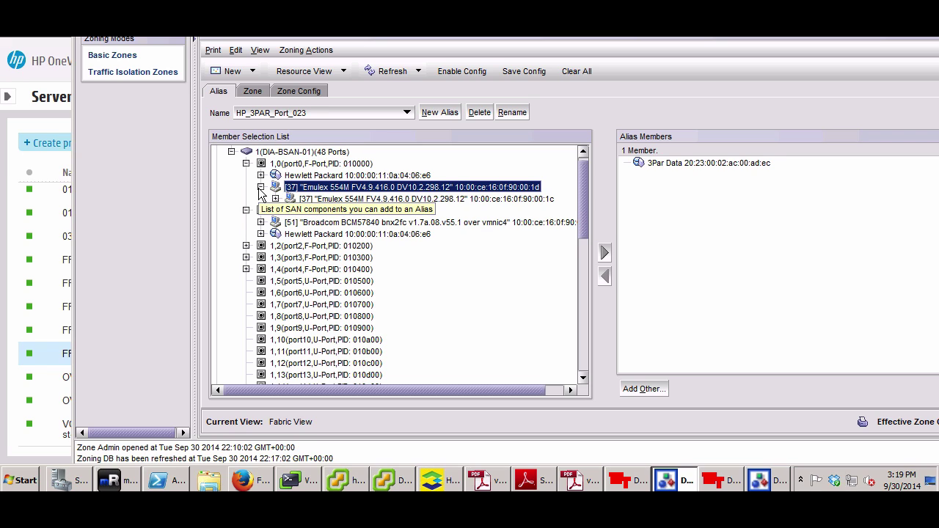
left_click(275, 200)
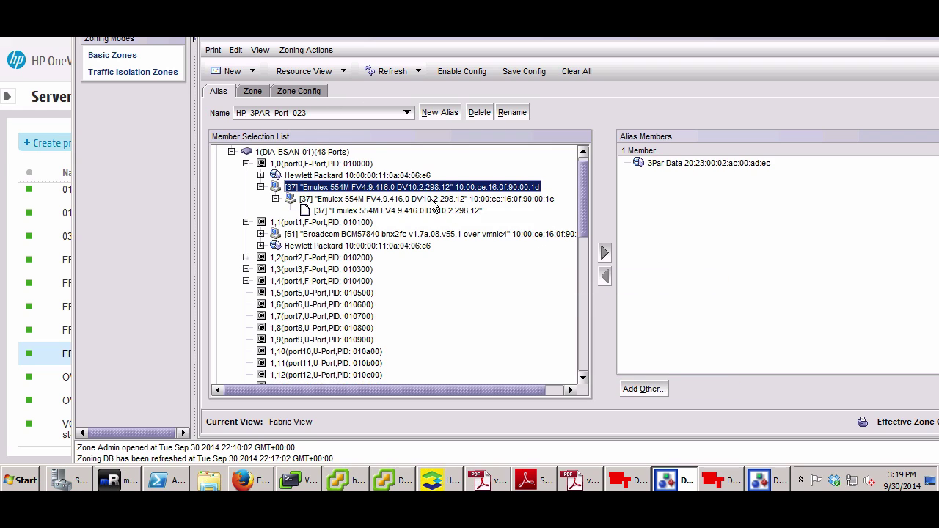
left_click(252, 92)
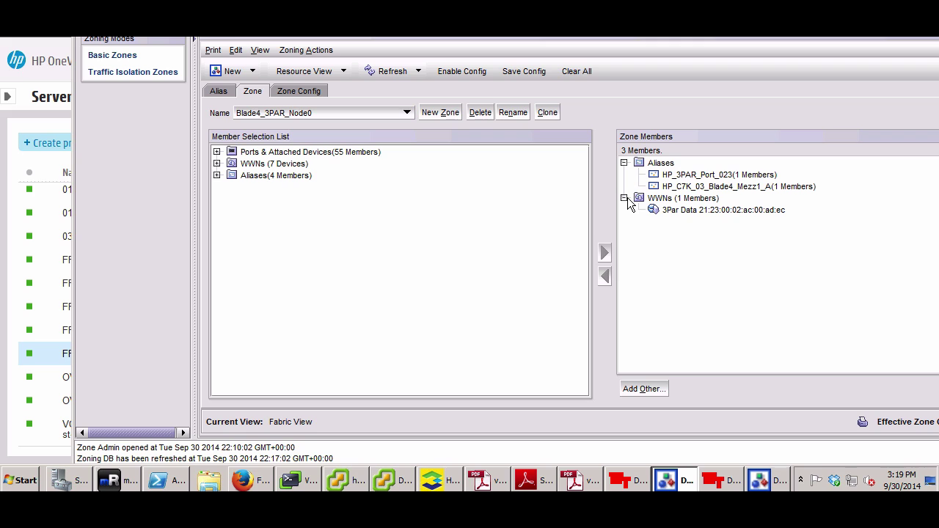
On fabric B, view zone Blade4_3PAR_Node0_FabricB and select DIA-BSAN-02 port 0's Emulex WWPN
left_click(761, 484)
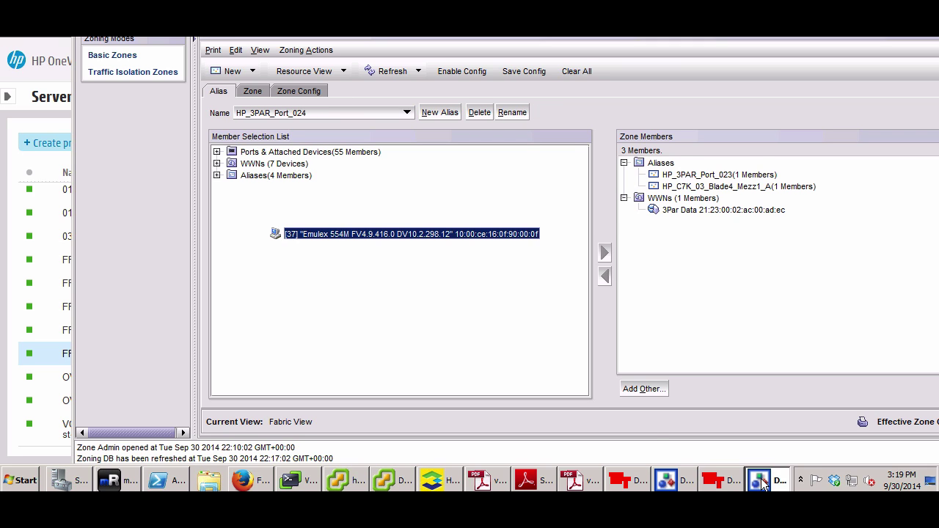
left_click(253, 91)
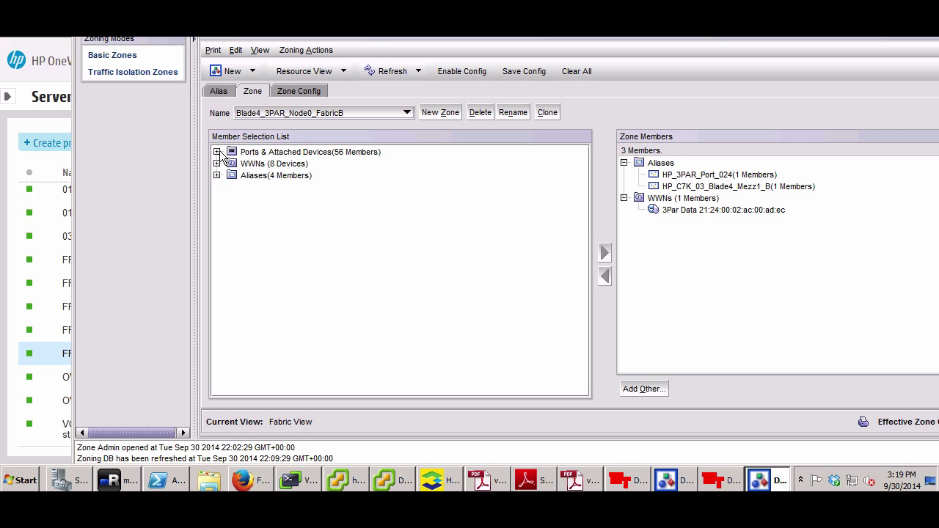
left_click(624, 198)
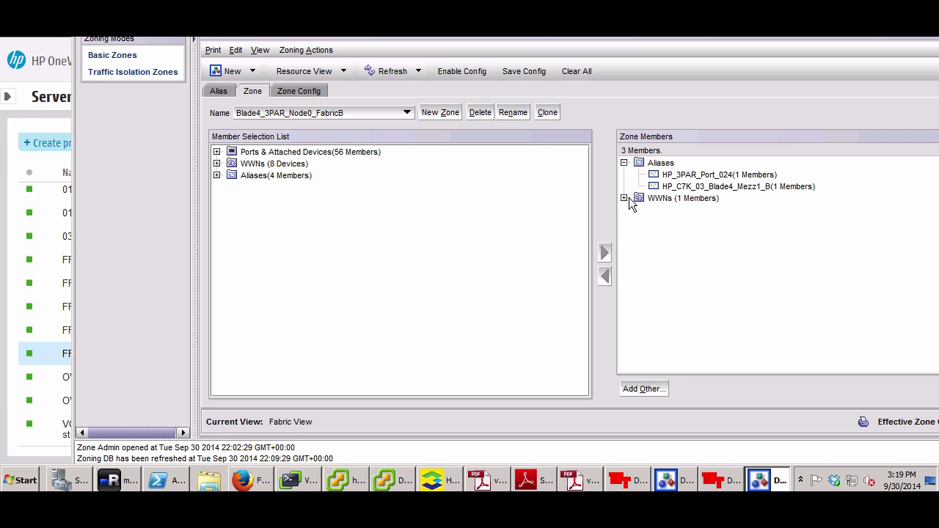
left_click(217, 152)
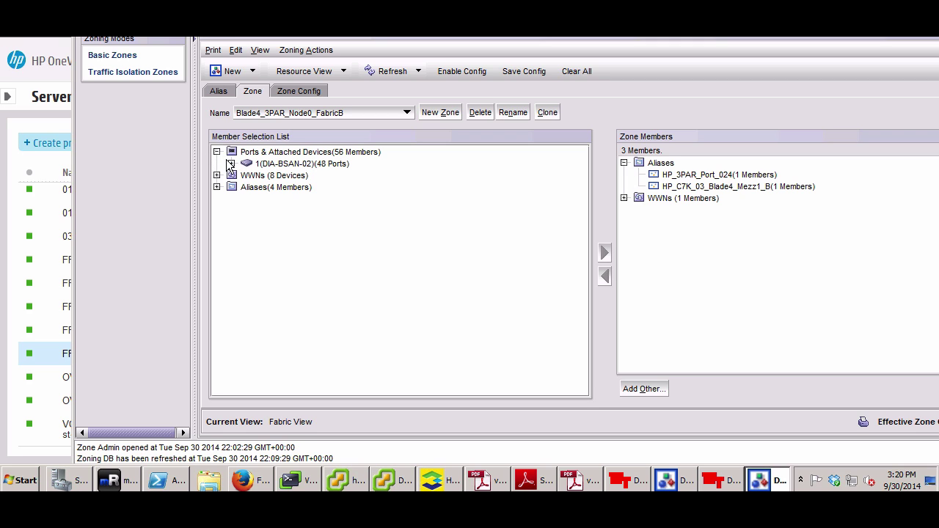
left_click(227, 164)
left_click(246, 164)
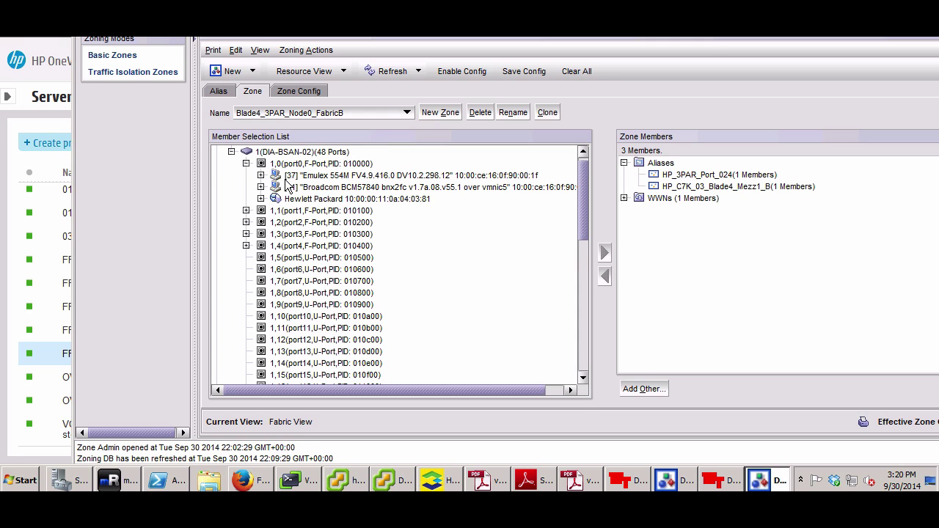
double_click(433, 176)
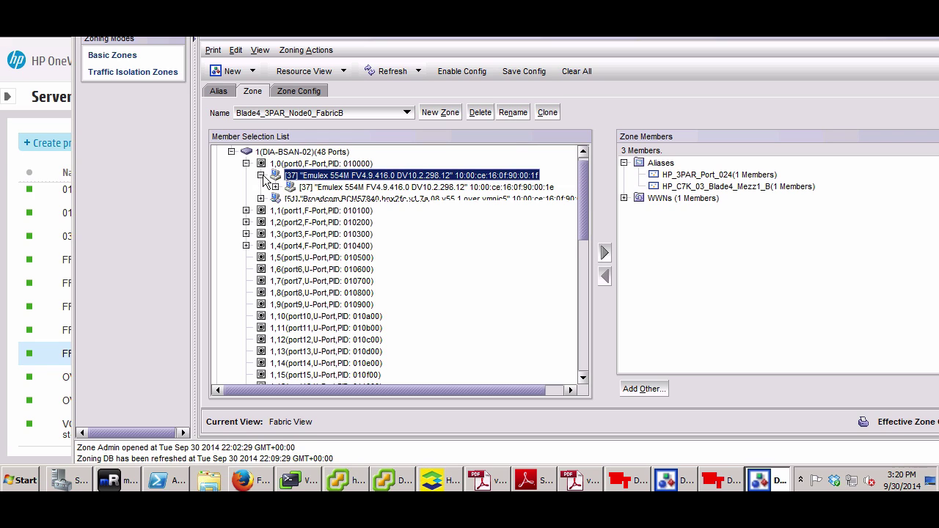
left_click(428, 188)
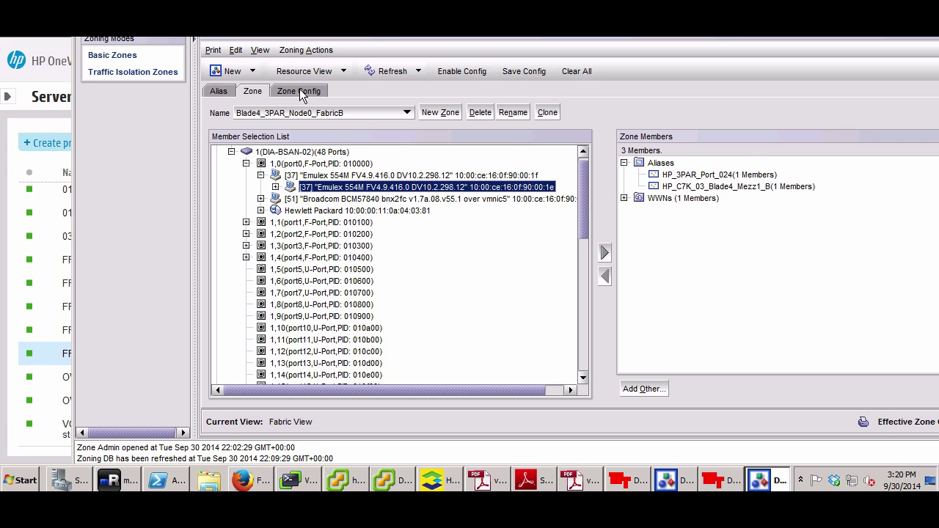
List the two zones in SAN_B's zone configuration, then return to HP OneView
left_click(299, 90)
left_click(229, 154)
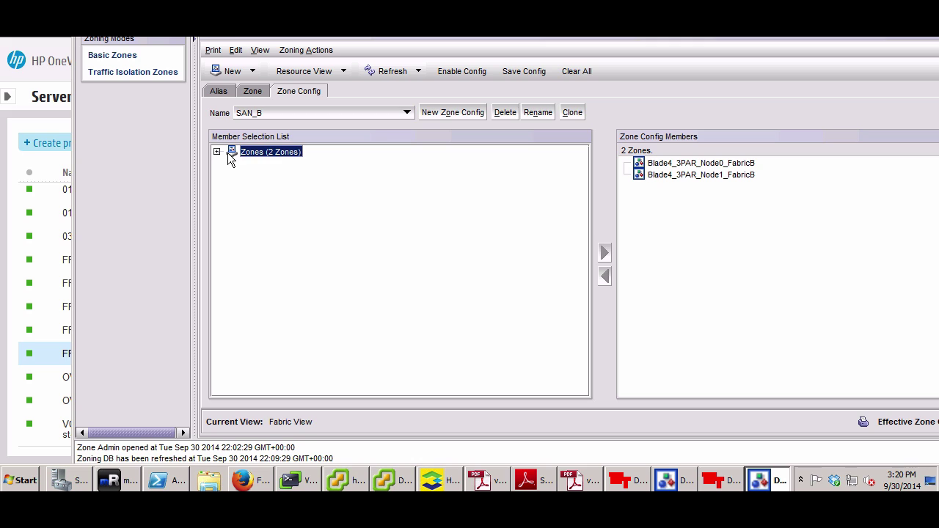
left_click(217, 152)
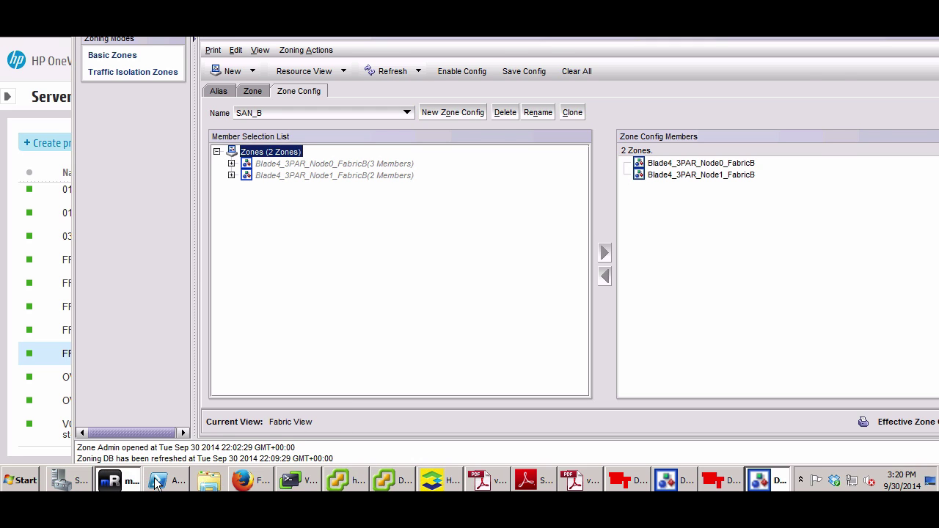
key("alt+Tab")
left_click(247, 484)
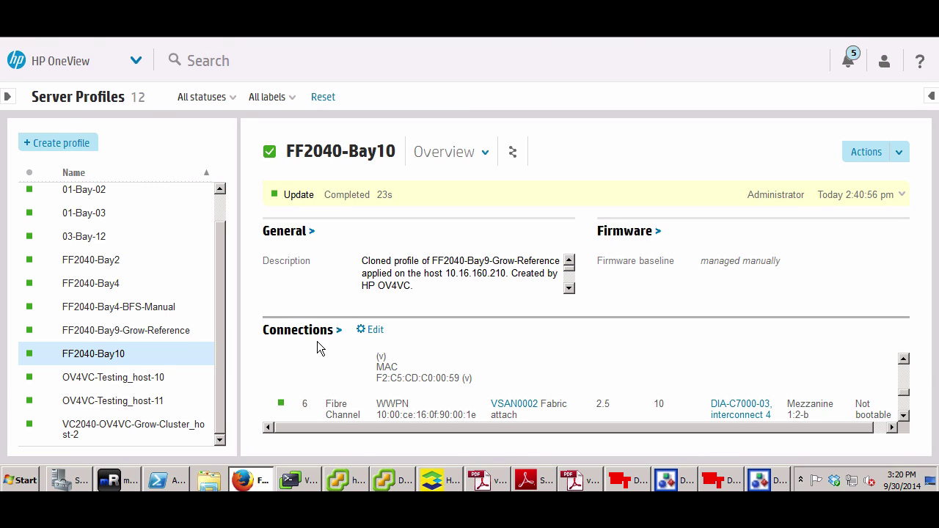
Edit FF2040-Bay10, add volume FF2040-Bay10-san-w1 under SAN Storage with both paths, and save
left_click(897, 152)
left_click(857, 199)
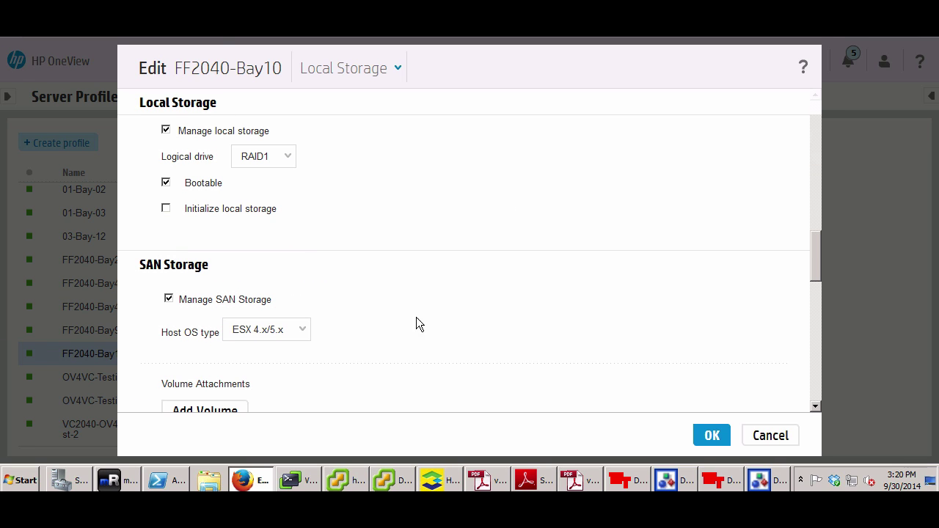
scroll(817, 264, "down", 2)
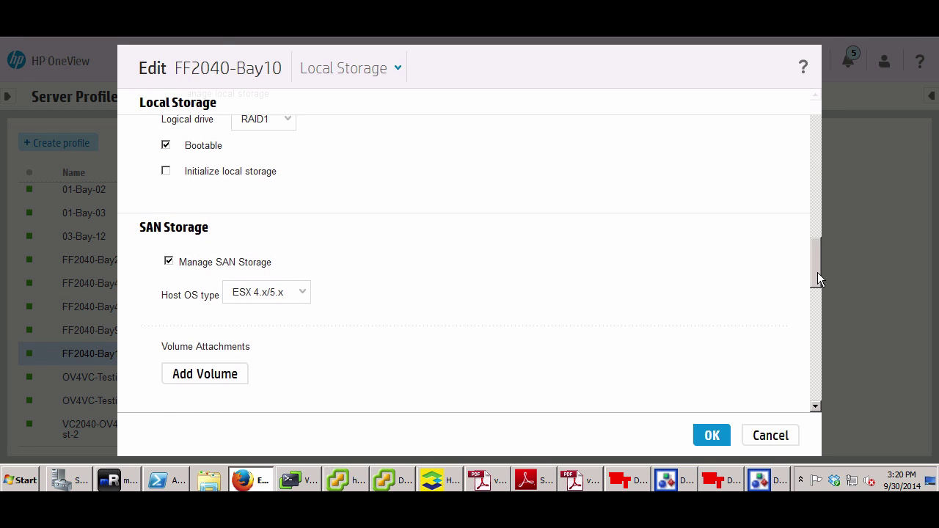
left_click(227, 350)
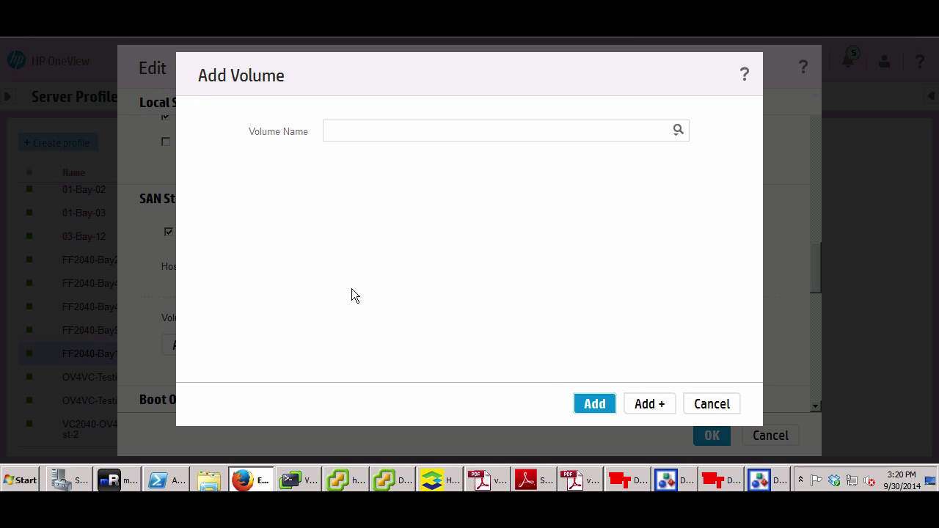
left_click(678, 132)
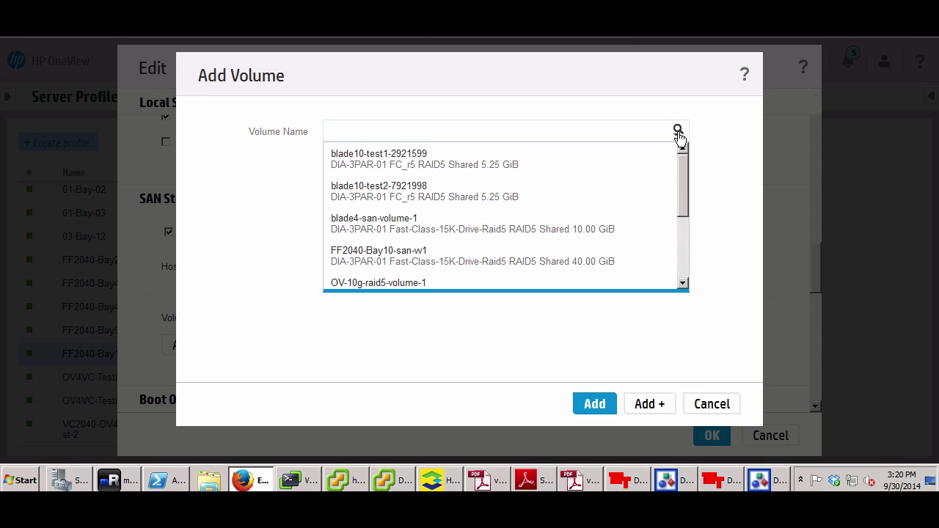
left_click(444, 258)
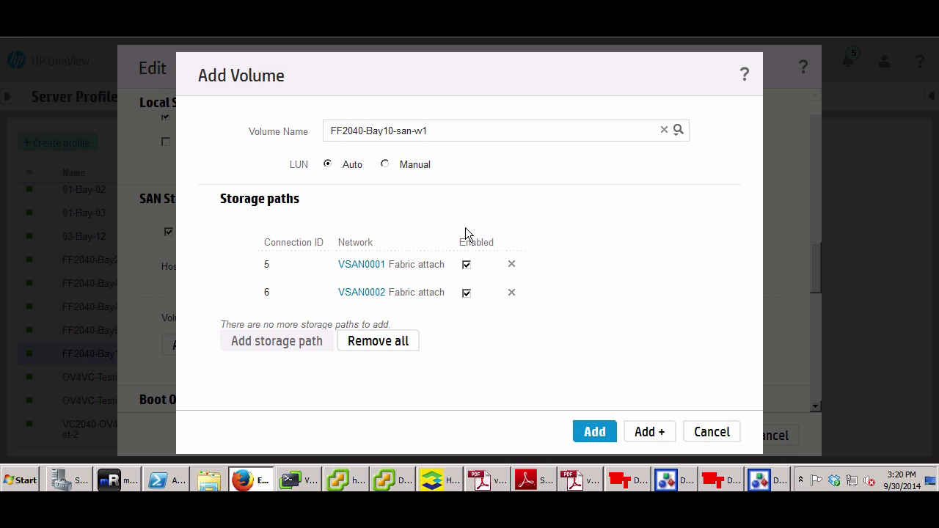
left_click(609, 435)
left_click(710, 436)
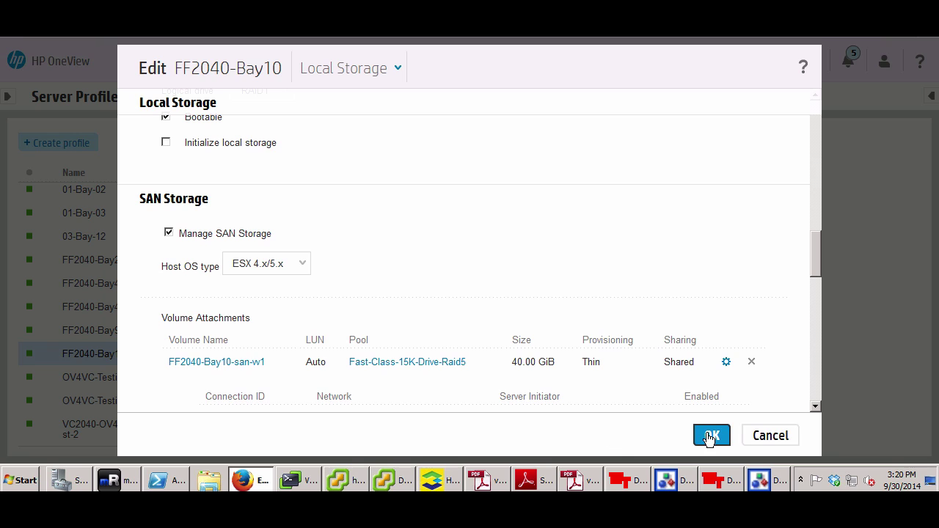
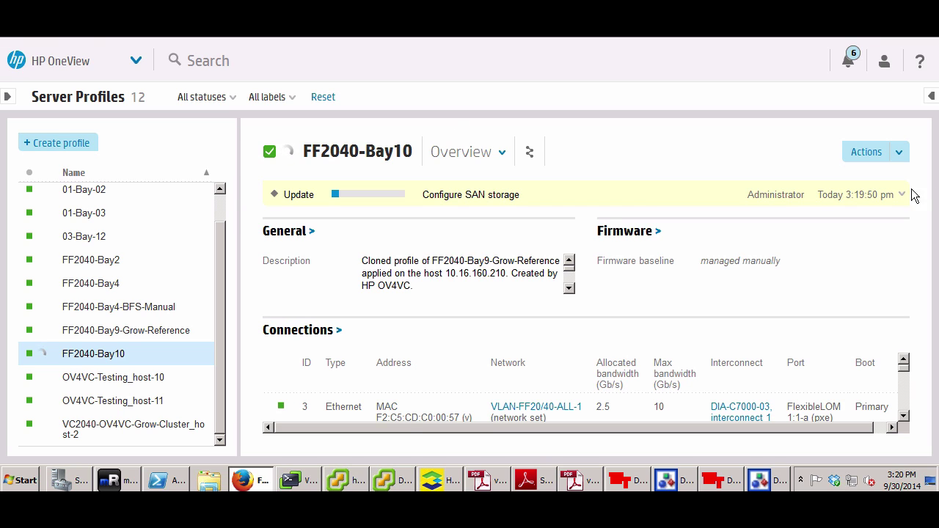
Launch FF2040-Bay10's remote console to confirm ESXi 5.5 booted, then close it
left_click(899, 153)
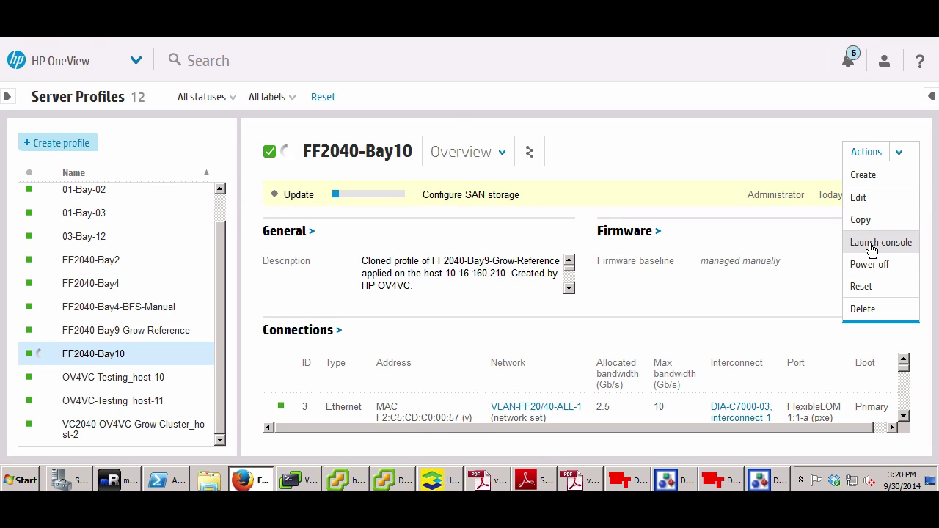
left_click(873, 246)
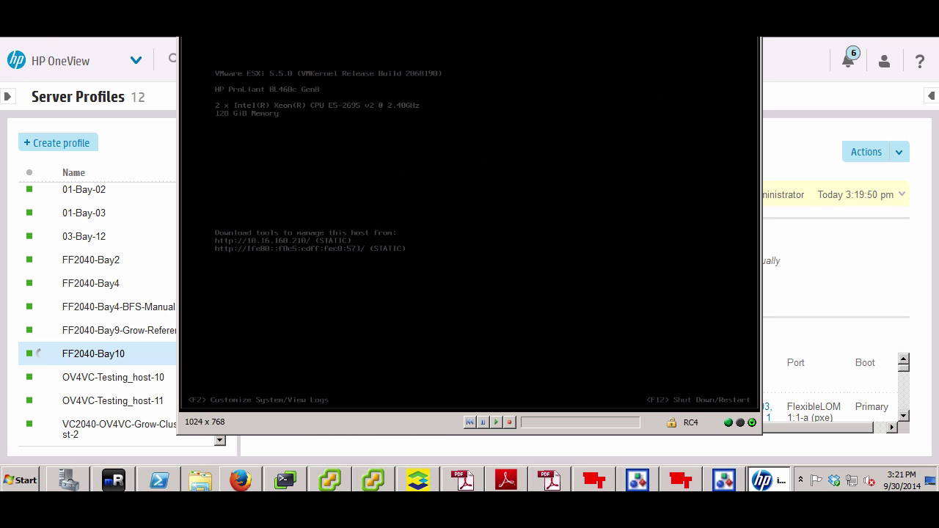
key("alt+F4")
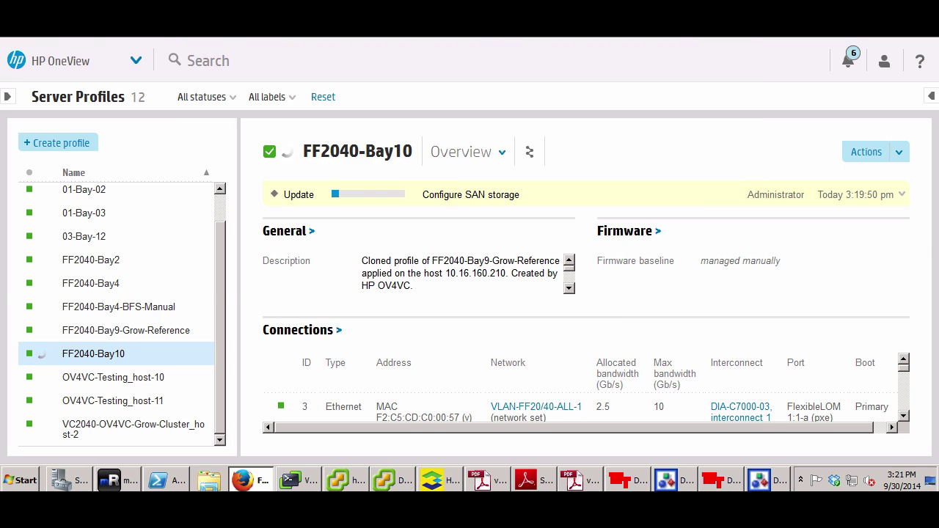
key("ctrl+Tab")
Log back into the vSphere Web Client as root with the account password
left_click(132, 271)
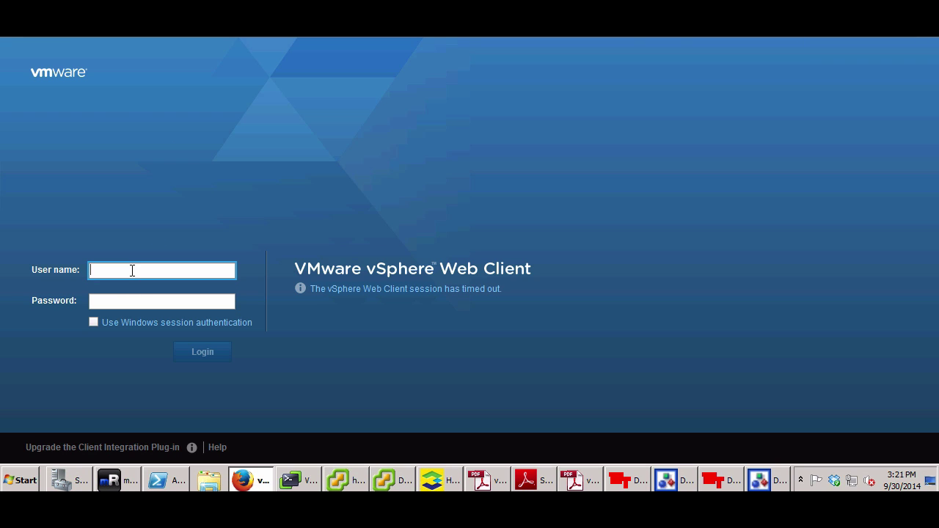
type("root")
key("Tab")
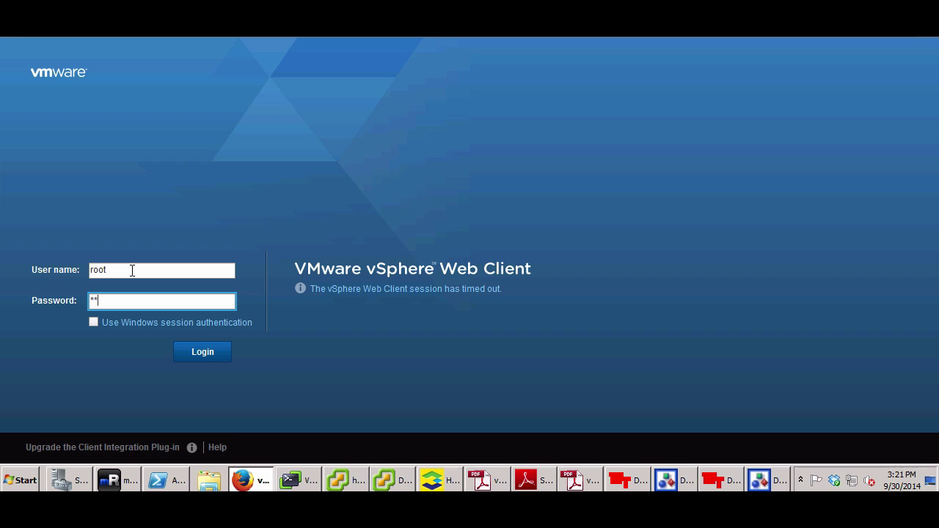
key("Return")
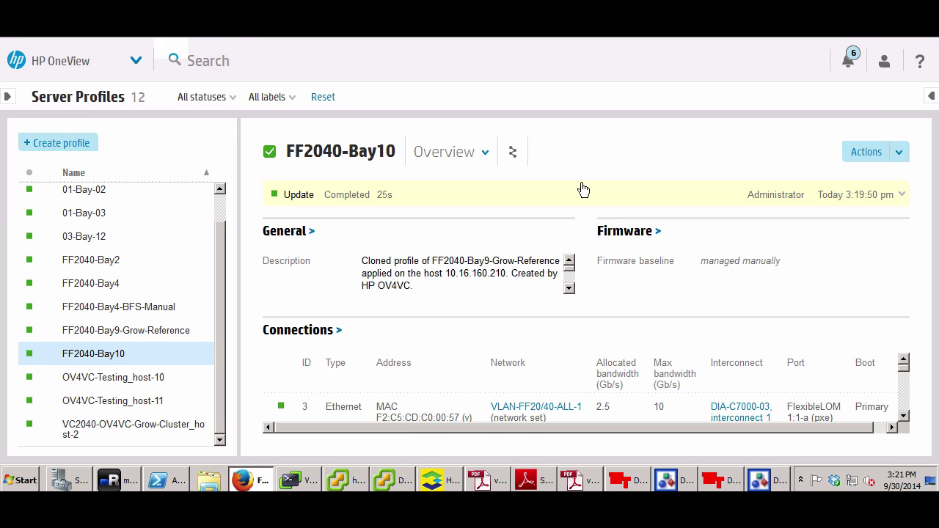
Select the 40 GB FF2040-Bay10-san-vv1 volume and open its exported host FF2040-Bay10's details
left_click(428, 487)
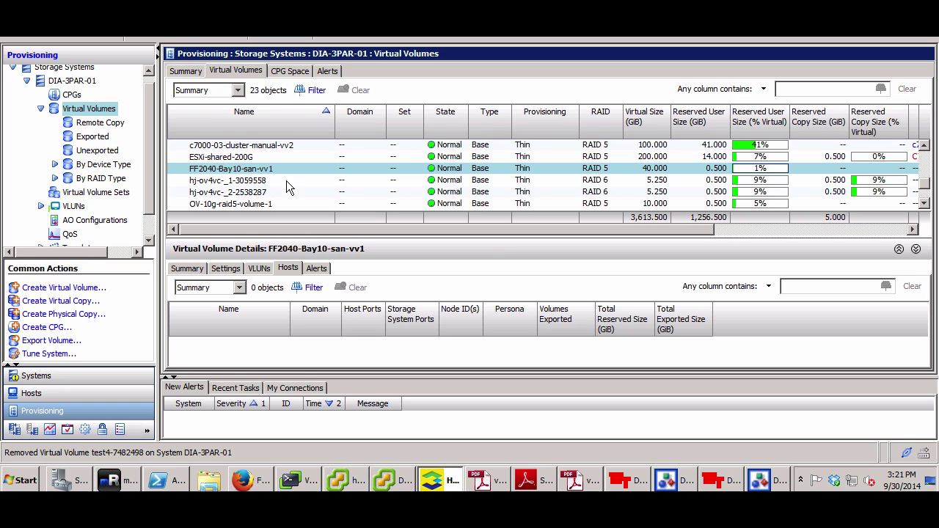
left_click(271, 177)
left_click(268, 168)
left_click(102, 124)
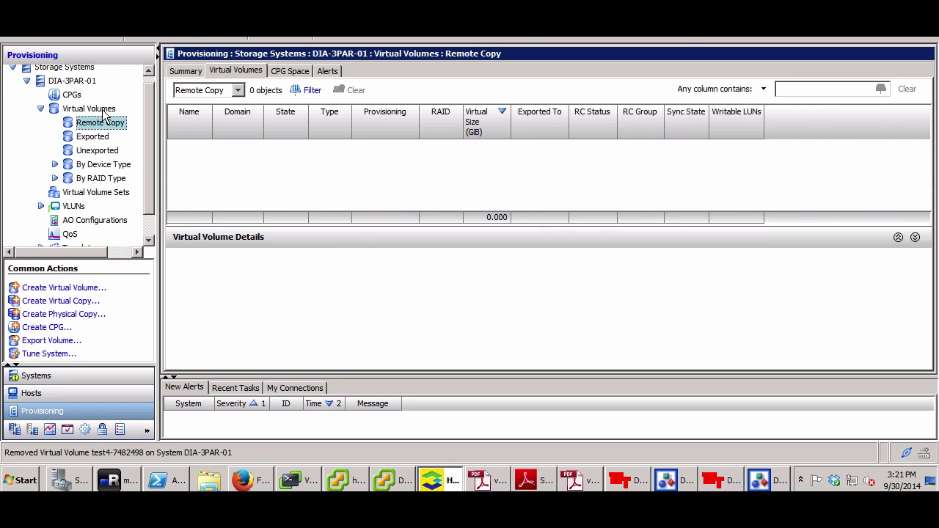
left_click(102, 110)
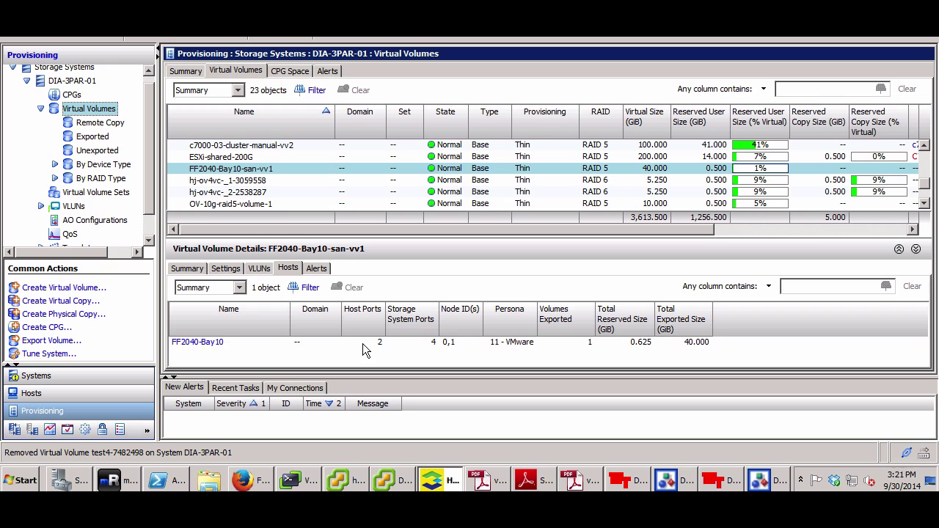
left_click(206, 342)
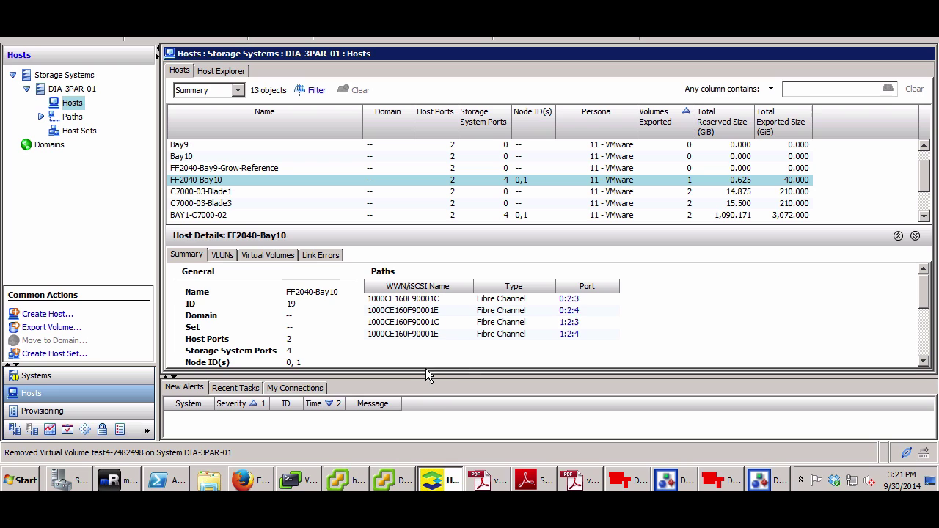
left_click(670, 483)
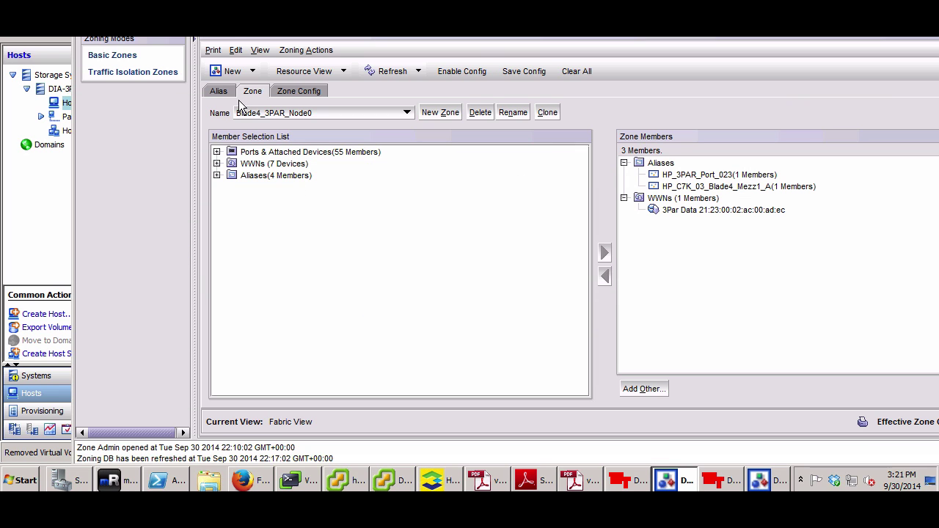
Refresh the zoning databases for both the SAN_A and SAN_B fabrics
left_click(315, 92)
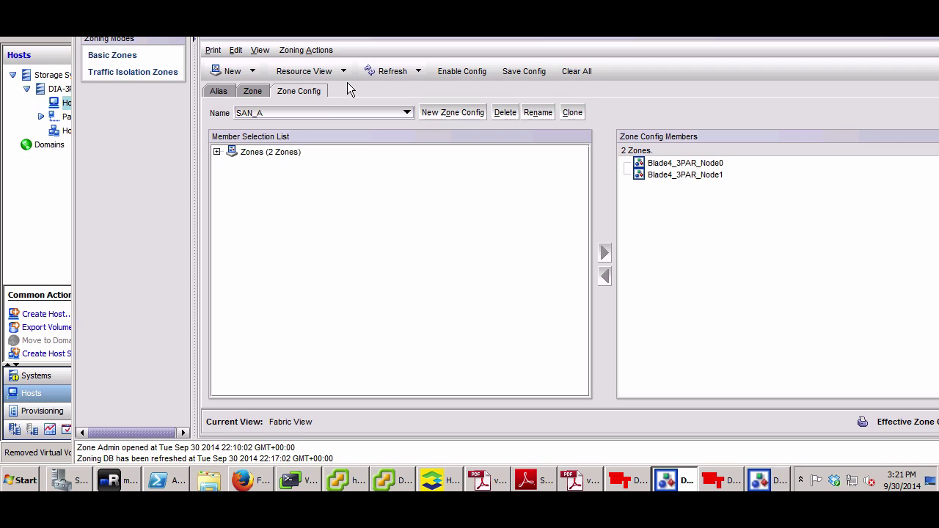
left_click(391, 71)
left_click(530, 290)
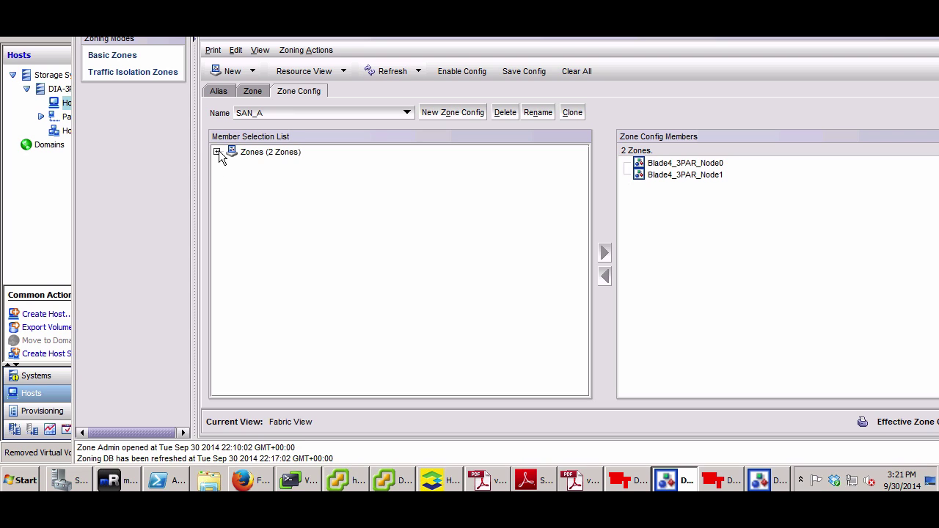
left_click(752, 480)
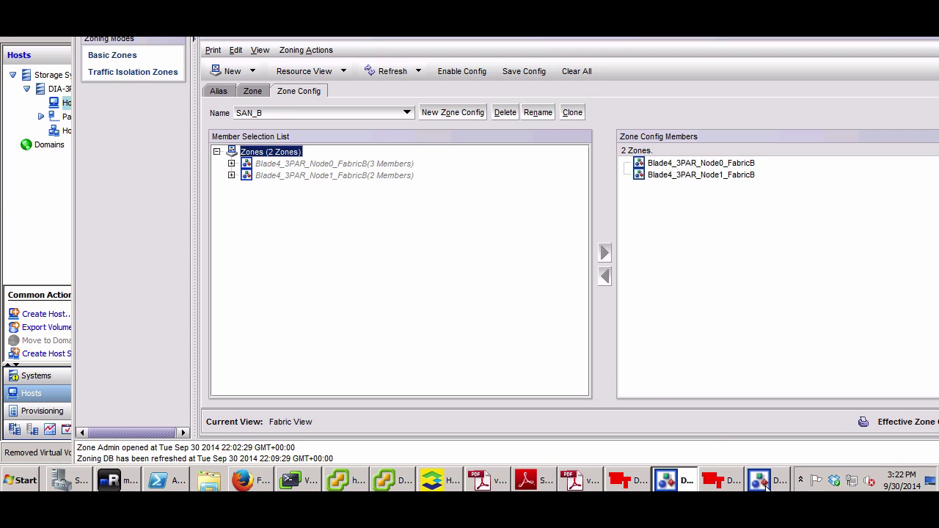
left_click(390, 70)
left_click(528, 288)
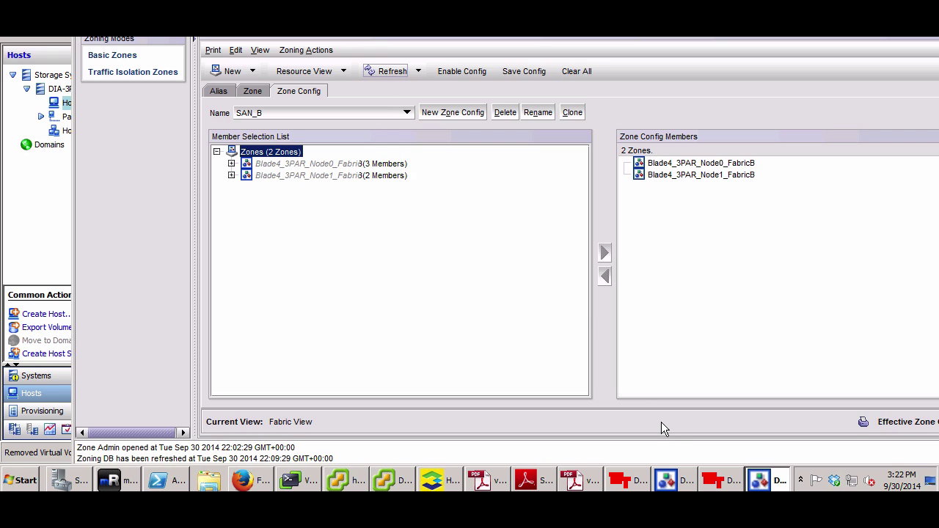
left_click(668, 482)
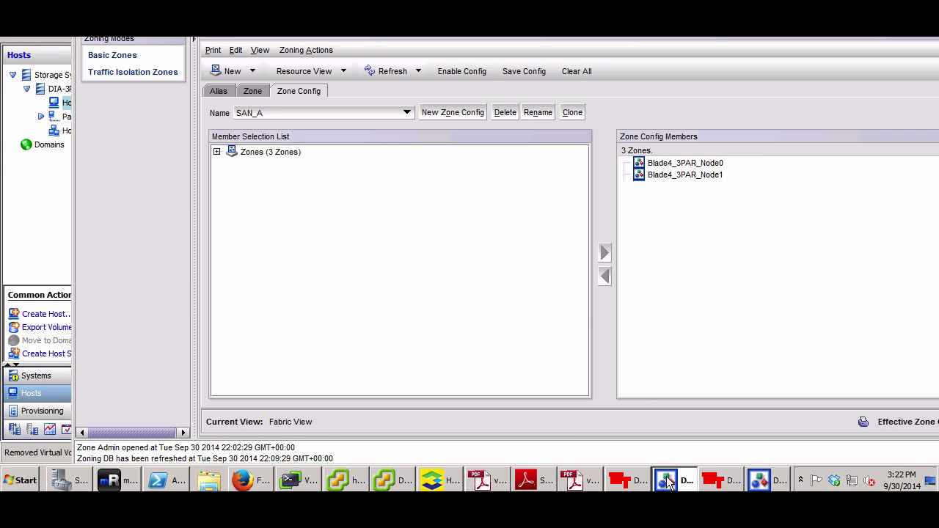
In SAN_A, expand zone FF2040Bay10's WWNs and check the Emulex HBA and two 3PAR ports
left_click(216, 151)
left_click(284, 154)
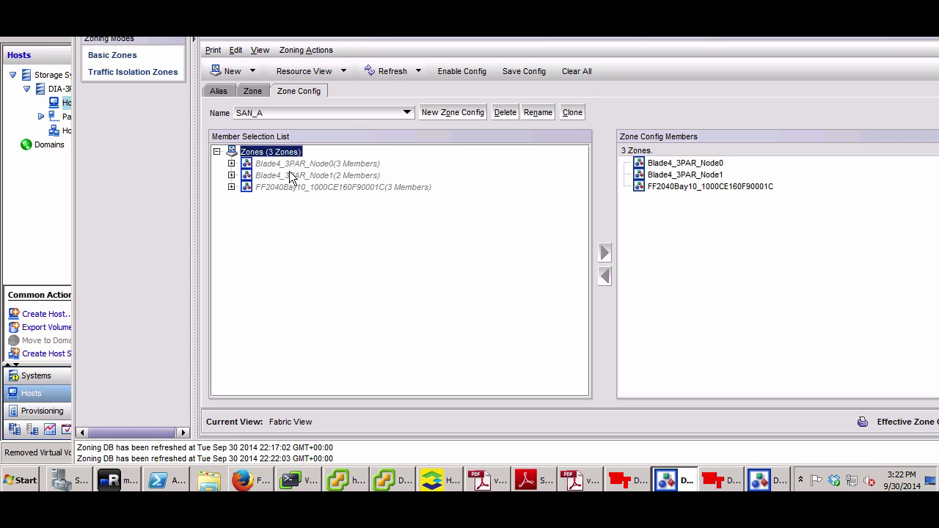
left_click(298, 188)
left_click(231, 187)
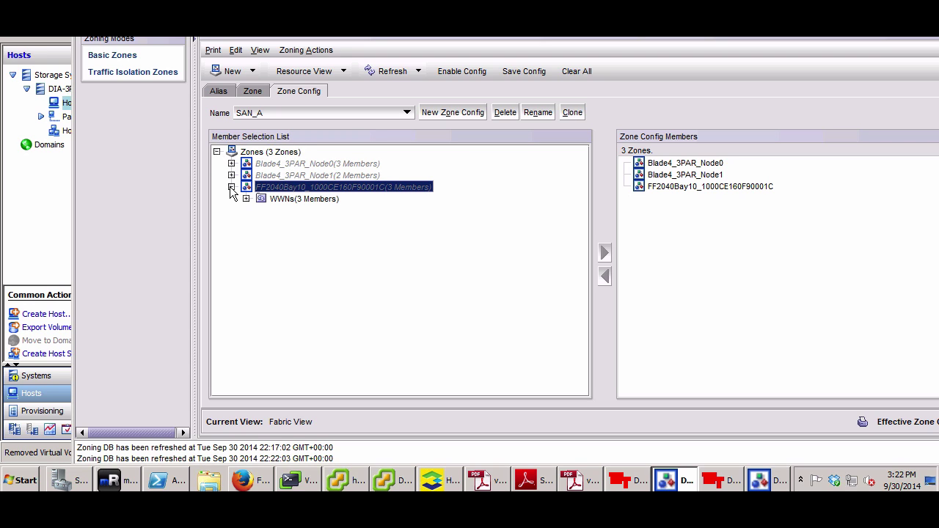
left_click(246, 199)
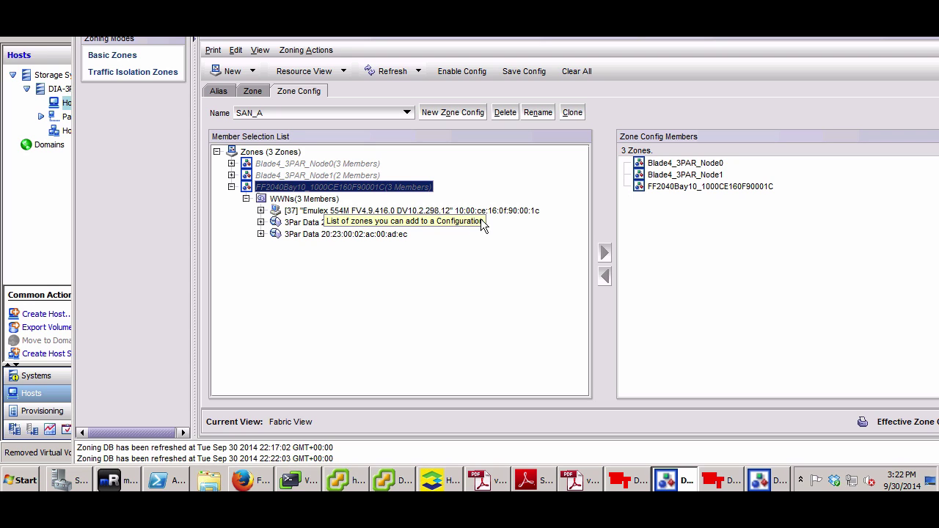
left_click(538, 211)
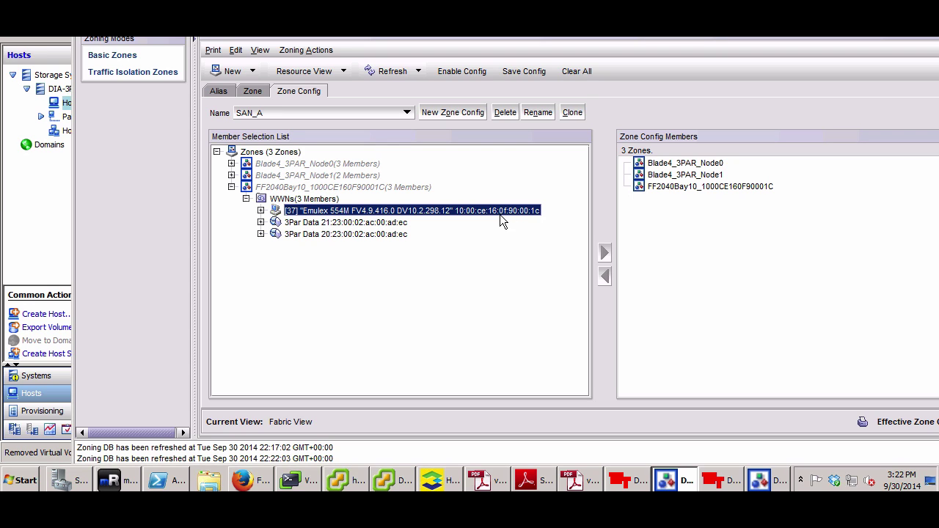
left_click(394, 234)
left_click(391, 221)
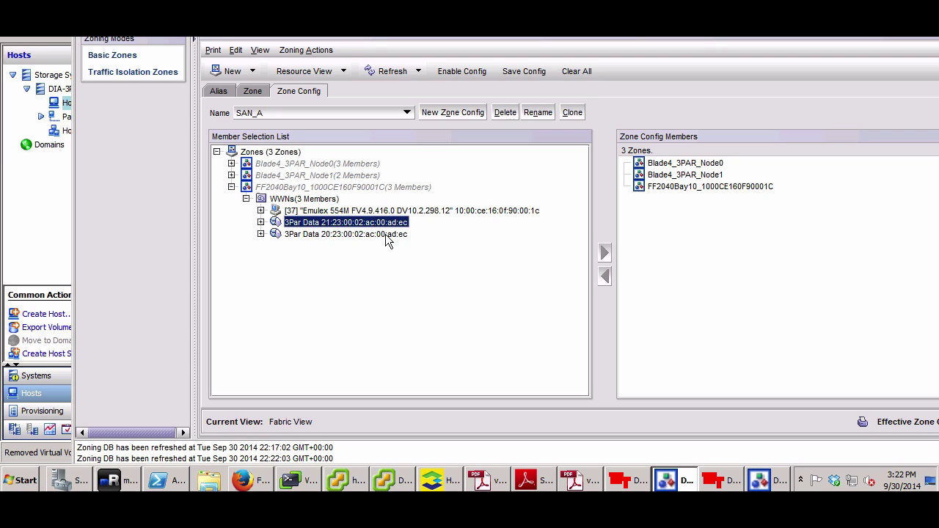
left_click(355, 233)
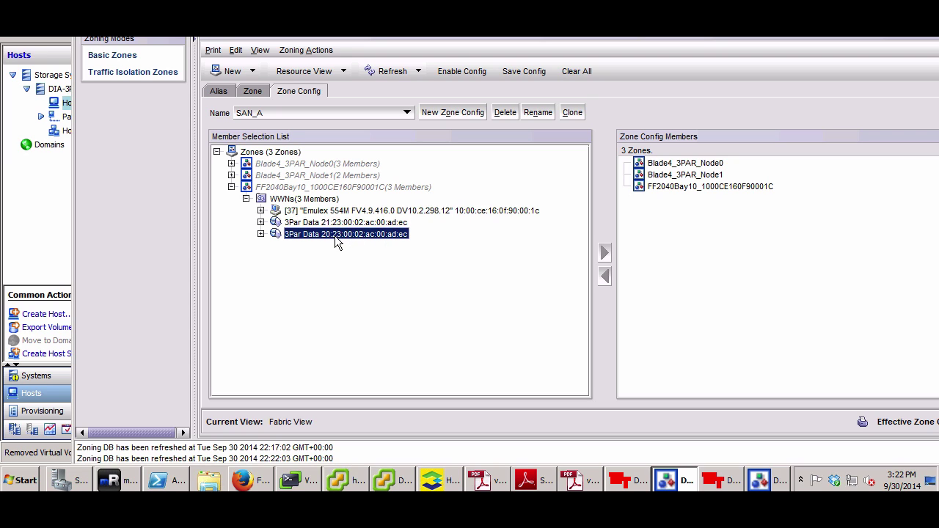
Verify SAN_B zone FF2040Bay10 holds the Emulex HBA and 3PAR port 21:24
left_click(765, 485)
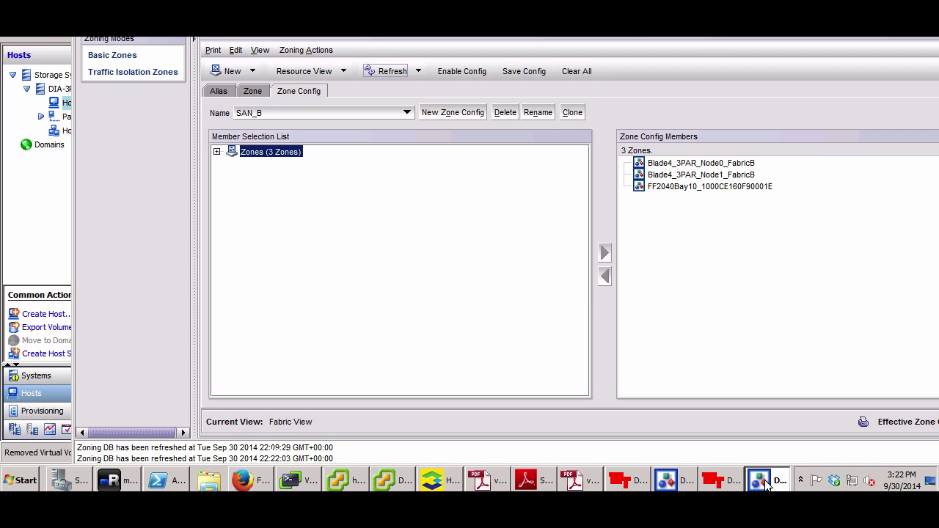
left_click(217, 151)
left_click(232, 187)
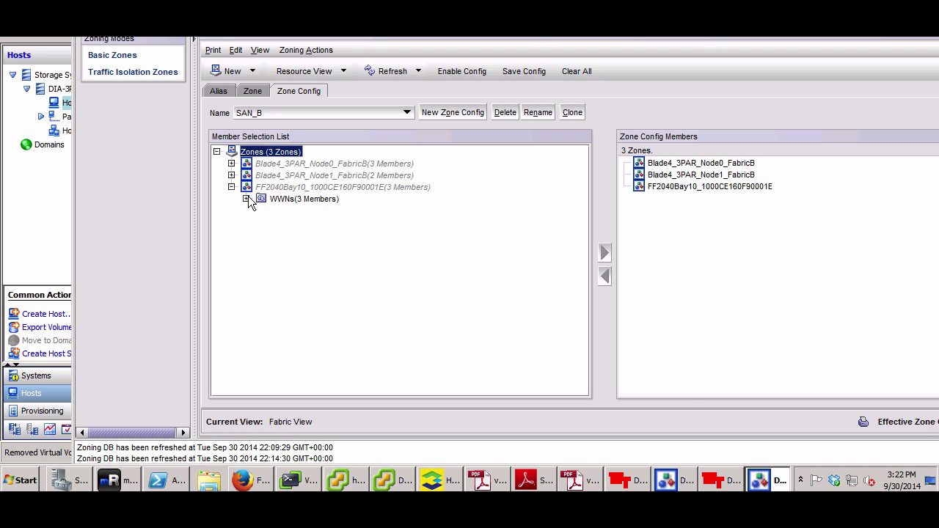
left_click(246, 200)
left_click(536, 210)
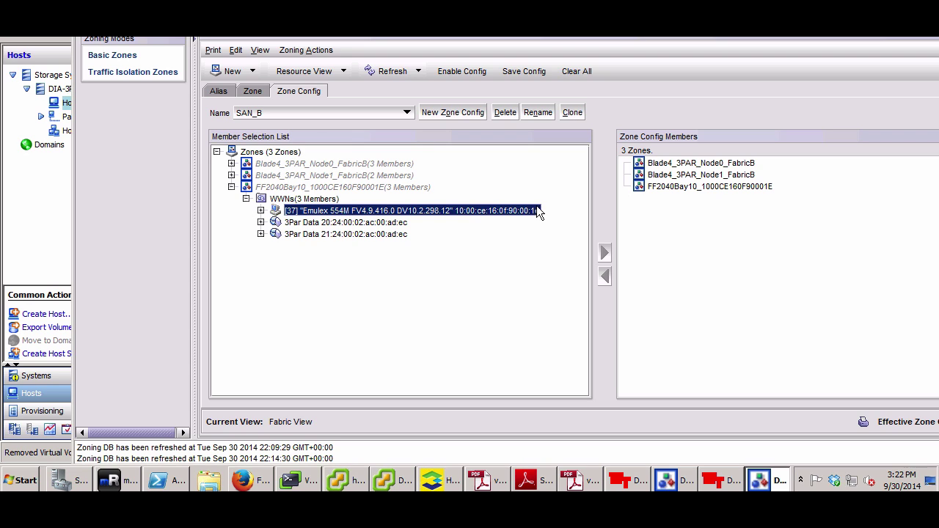
left_click(335, 236)
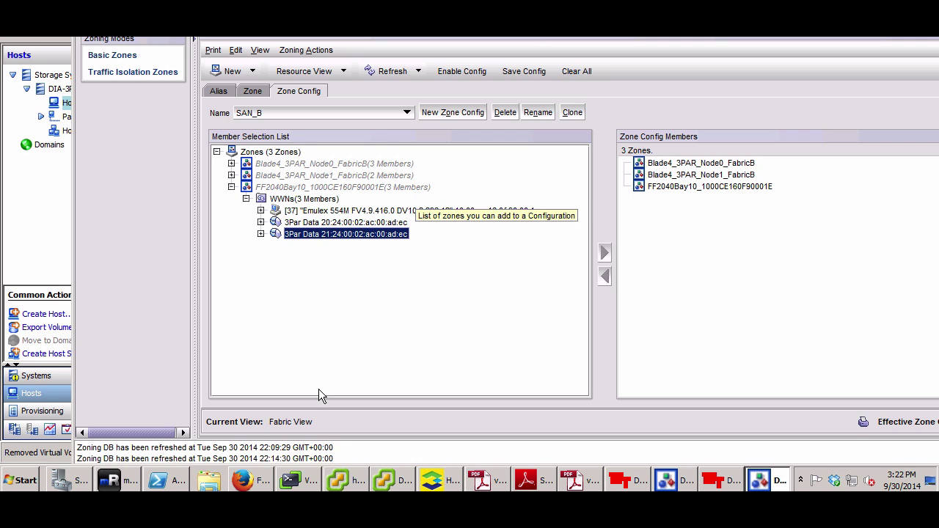
left_click(258, 483)
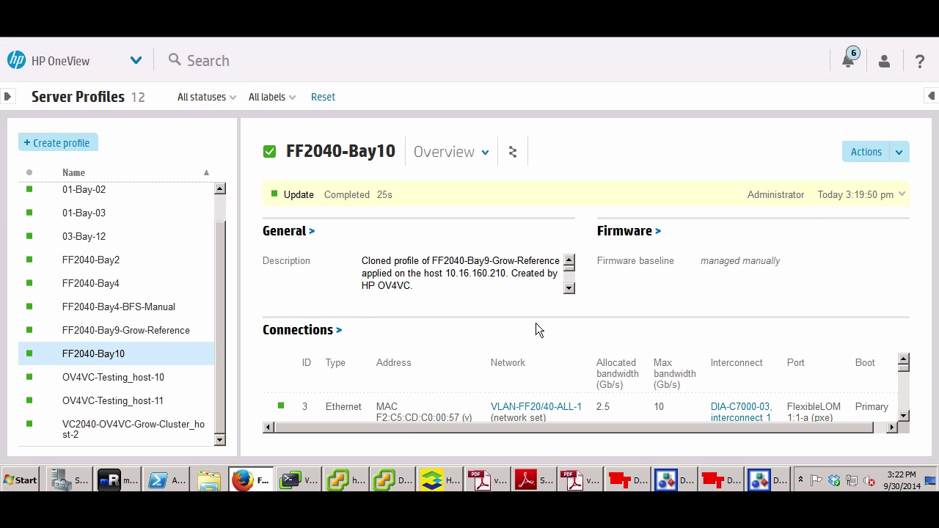
left_click(903, 416)
Compare FF2040-Bay10's Fibre Channel connection in OneView against the 3PAR host's paths
left_click(903, 416)
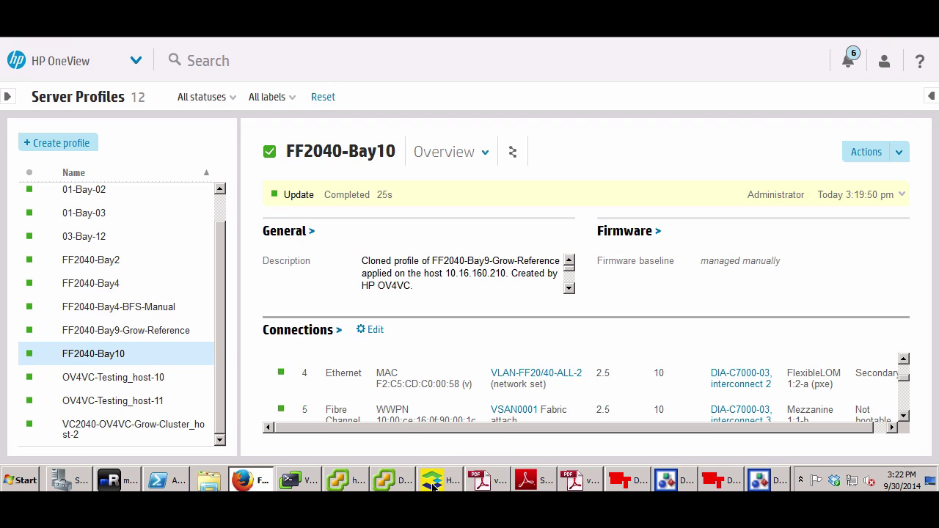
key("alt+Tab")
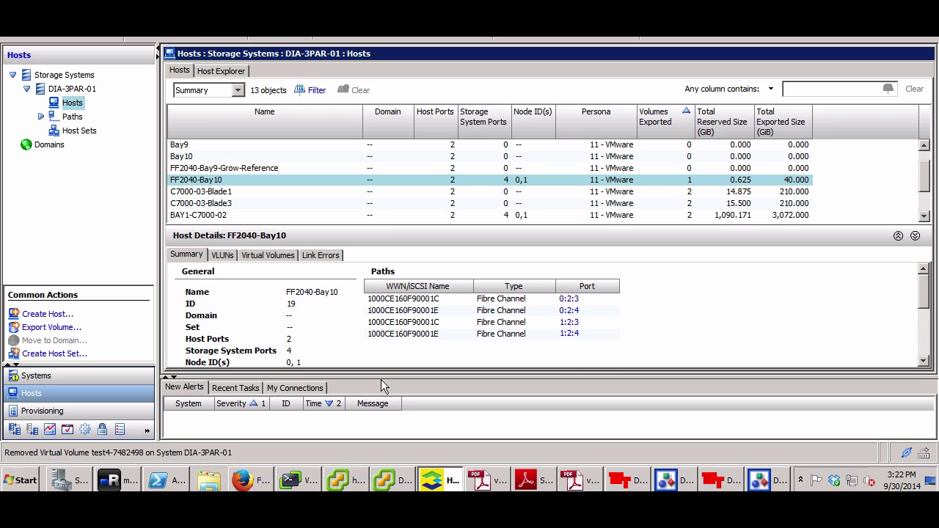
left_click(255, 482)
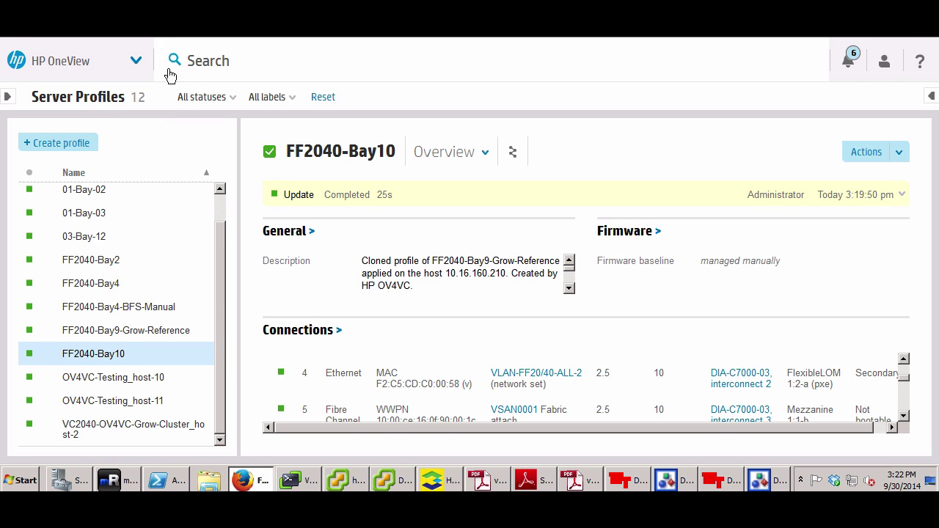
key("ctrl+Tab")
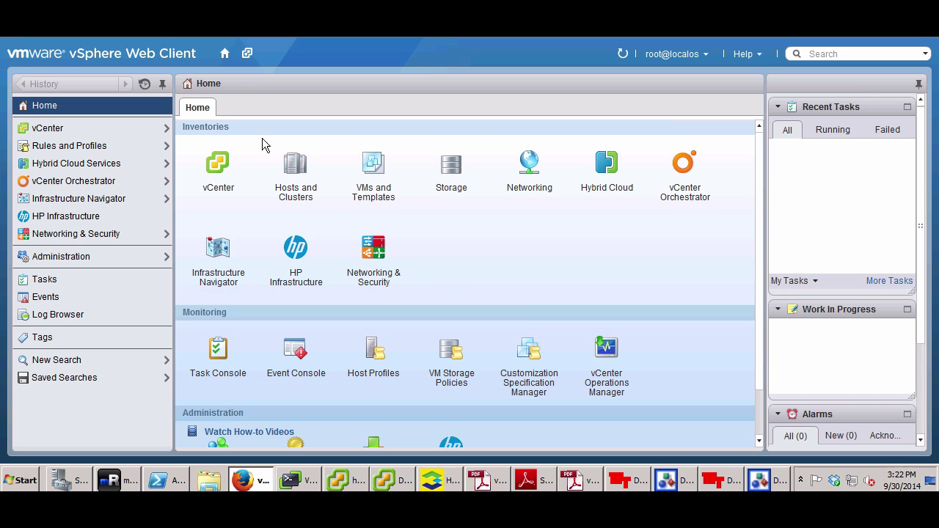
Show the Storage Devices list for host 10.16.160.210 under Manage > Storage
left_click(292, 167)
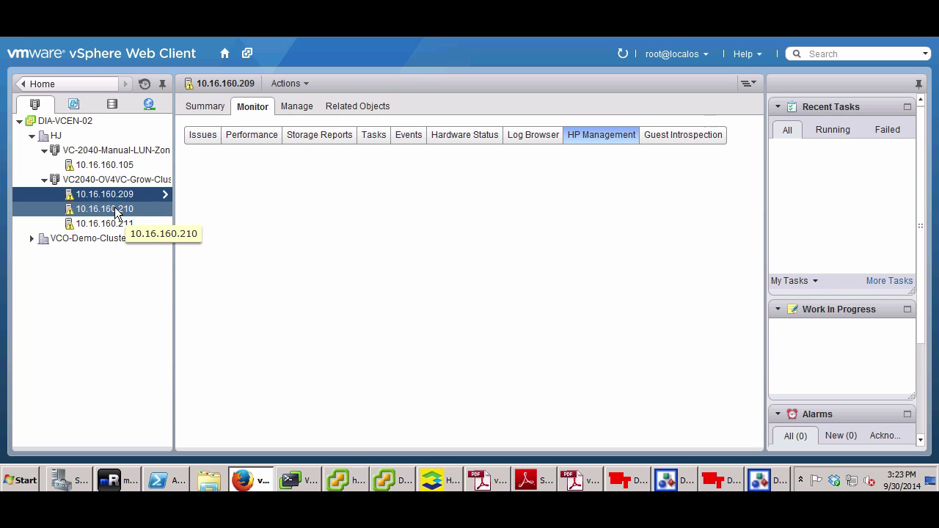
left_click(116, 210)
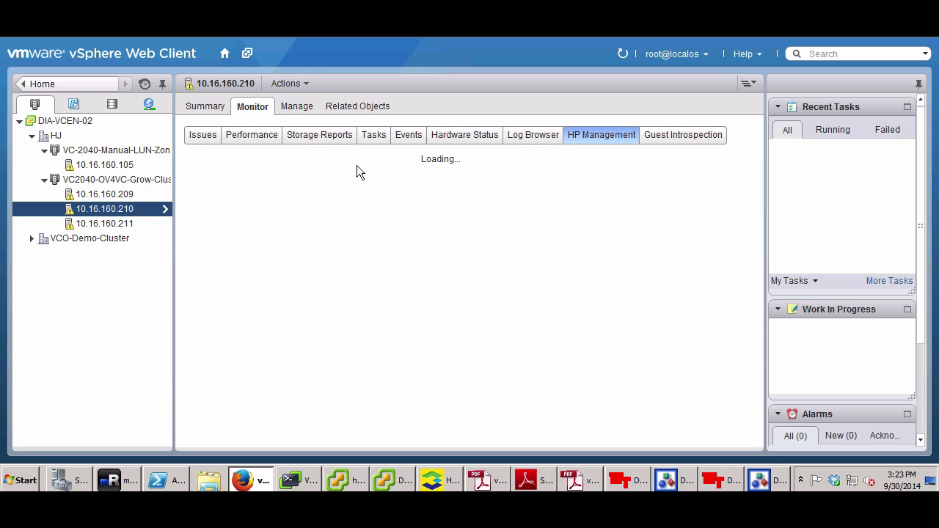
left_click(308, 107)
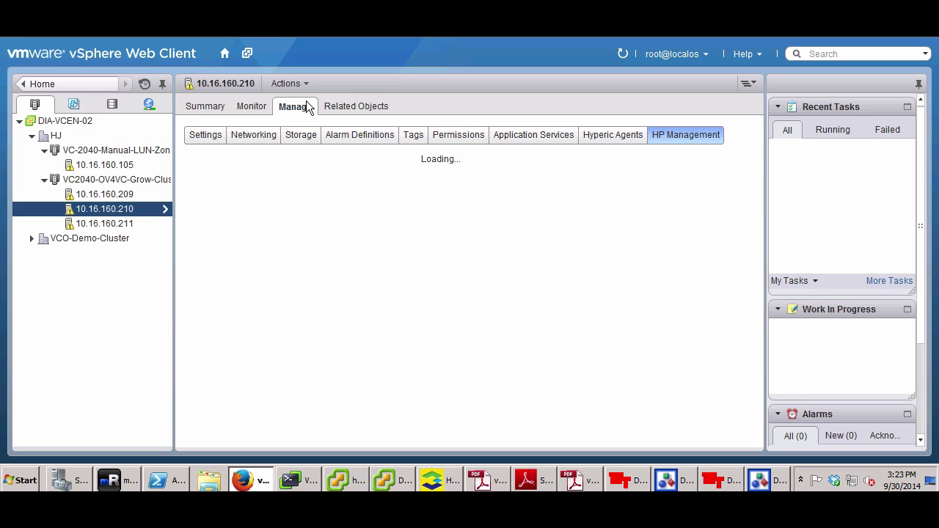
left_click(301, 139)
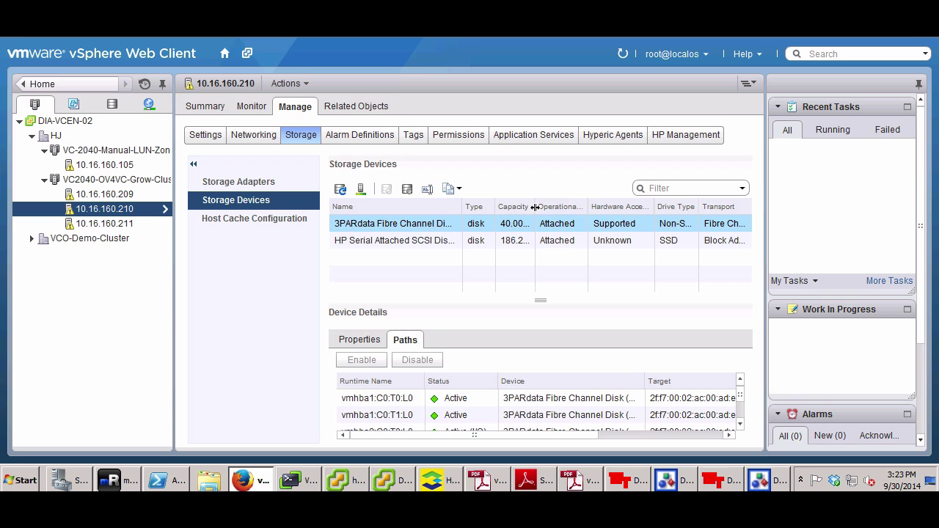
Widen the Capacity, Type and Name columns to confirm the 40.00 GB 3PARdata Fibre Channel disk
left_click_drag(535, 207, 577, 207)
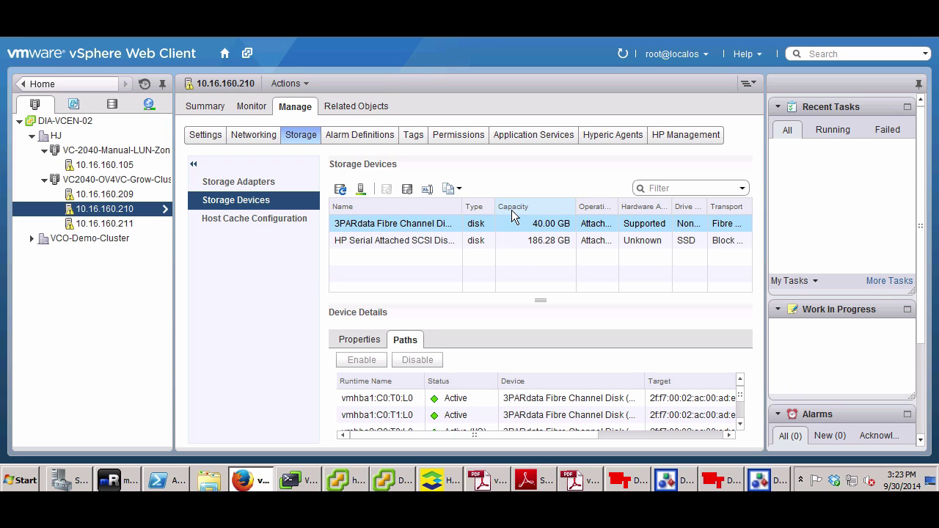
left_click_drag(496, 206, 512, 205)
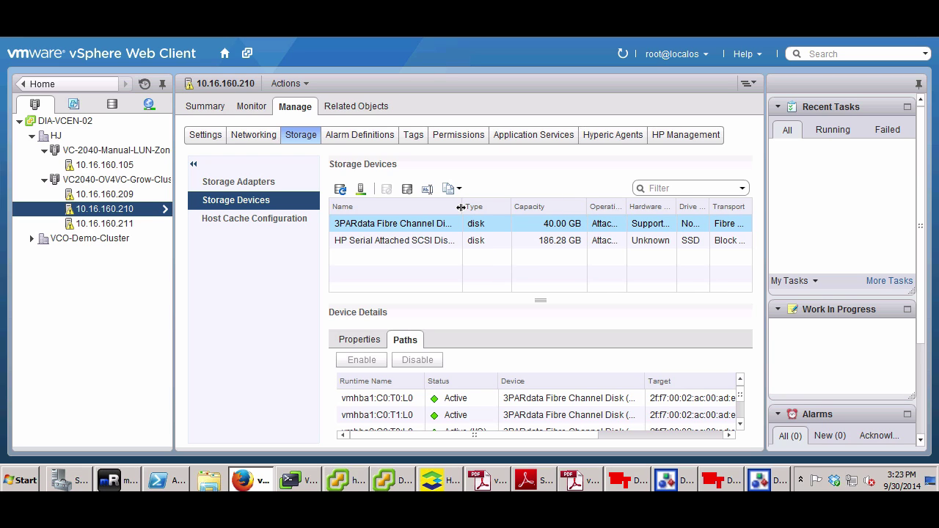
left_click_drag(461, 208, 471, 207)
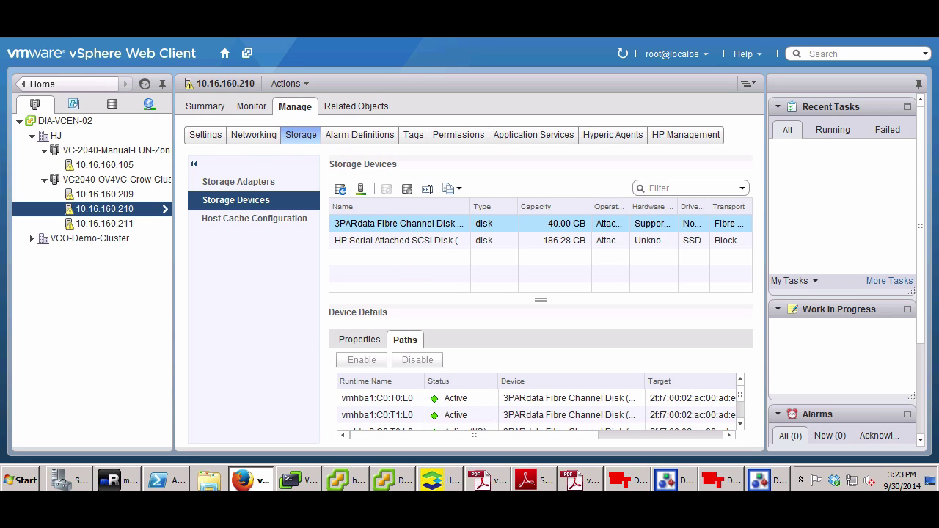
key("ctrl+Tab")
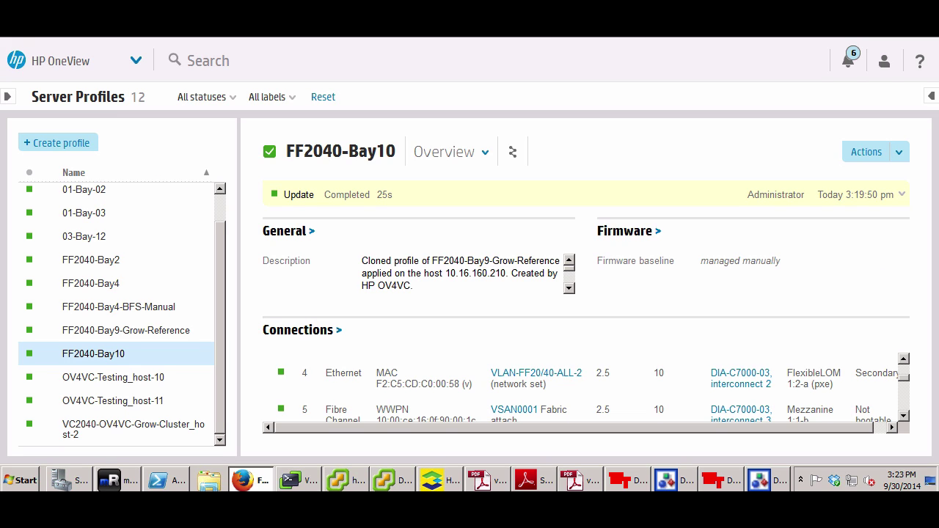